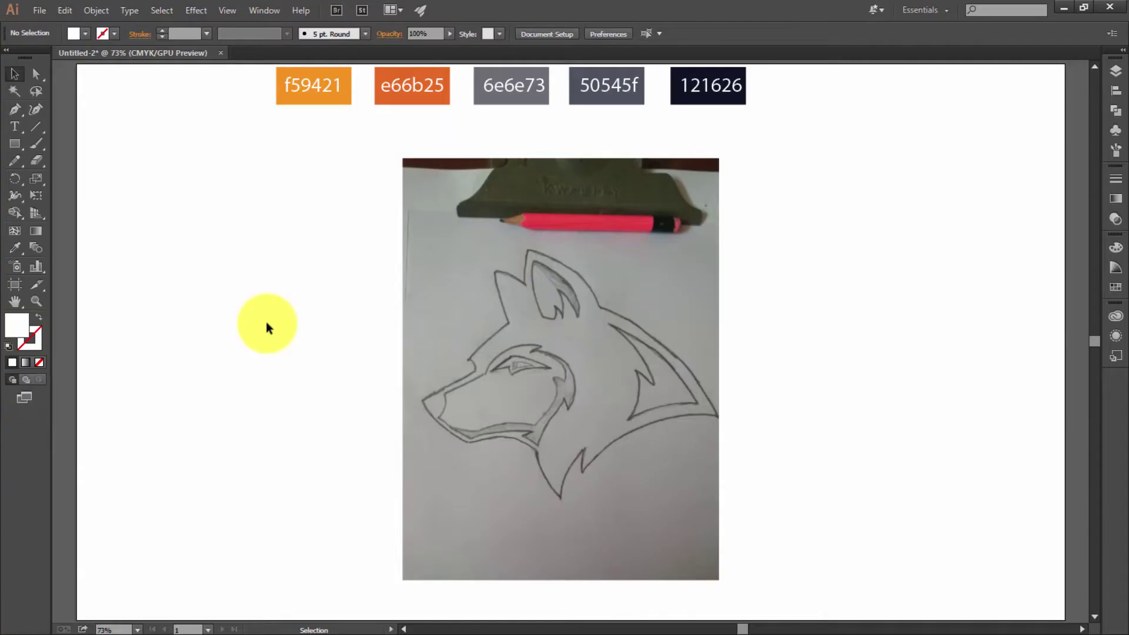
Step: Deselect the placed sketch photo and view it at 100% actual size
left_click(471, 336)
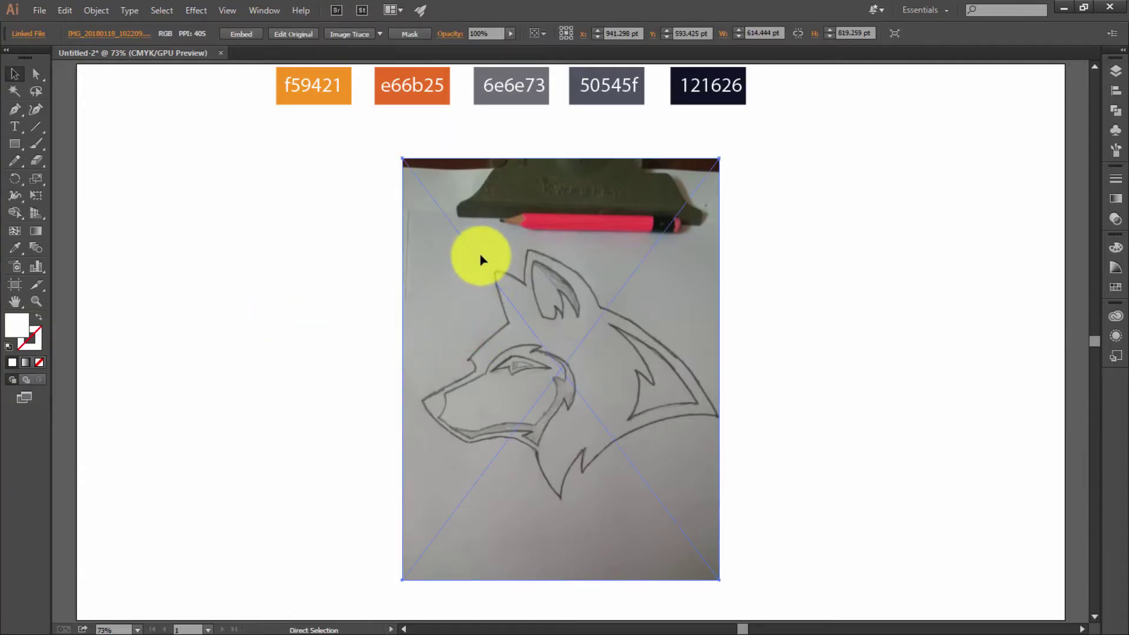
key("ctrl+2")
key("ctrl+1")
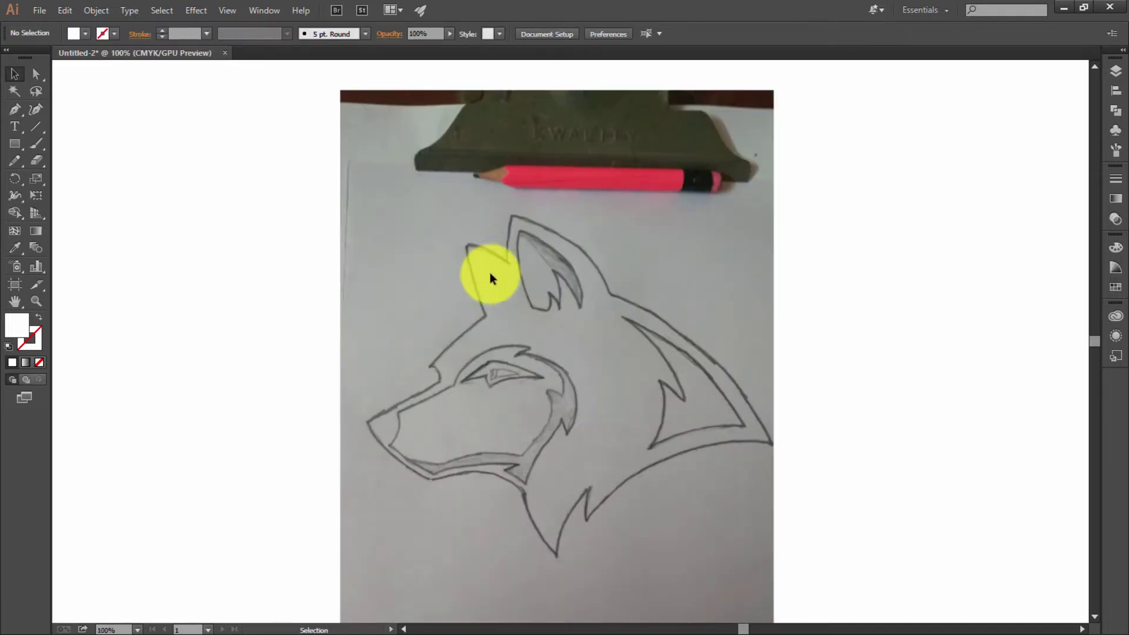
scroll(489, 277, "down", 1)
Step: Pick the Pen tool with Fill set to None and a thin black stroke
left_click(15, 110)
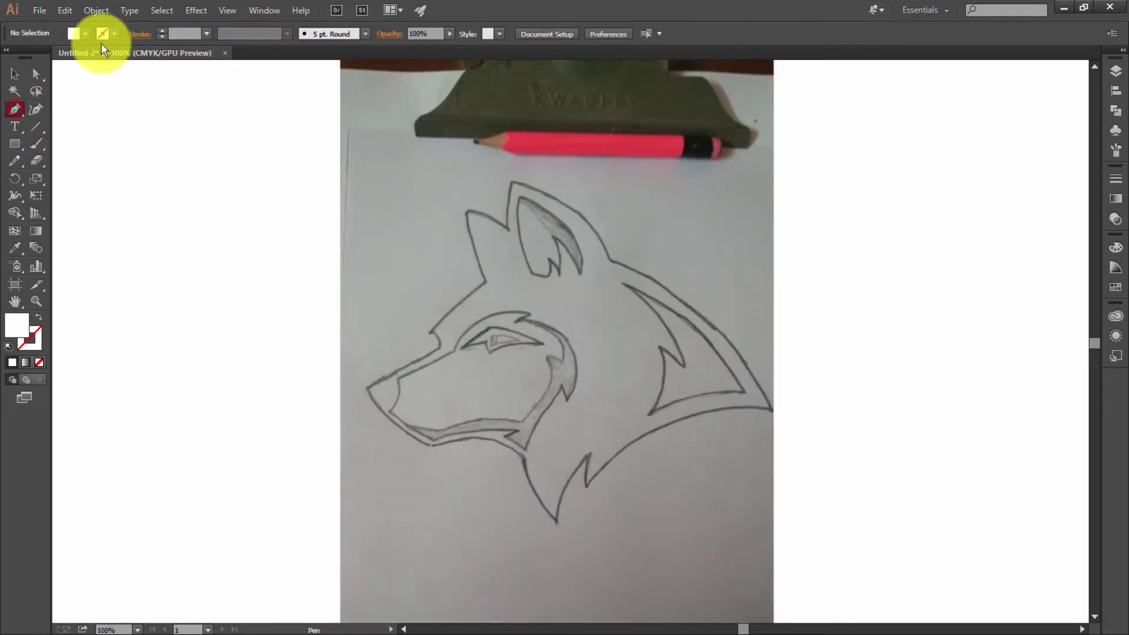
left_click(75, 34)
left_click(9, 57)
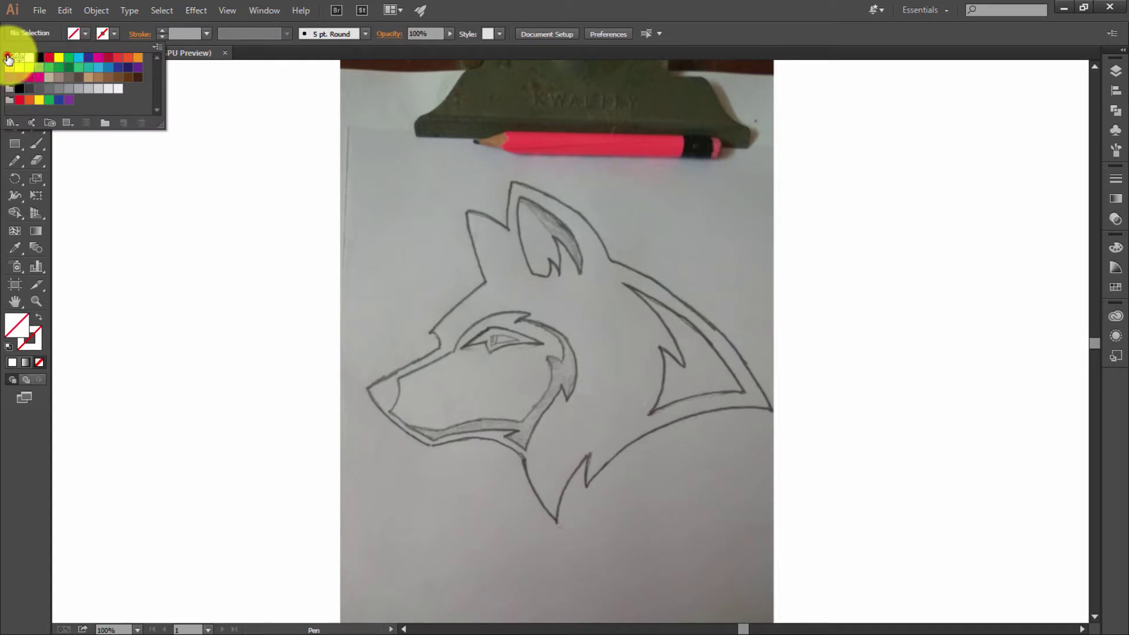
left_click(106, 33)
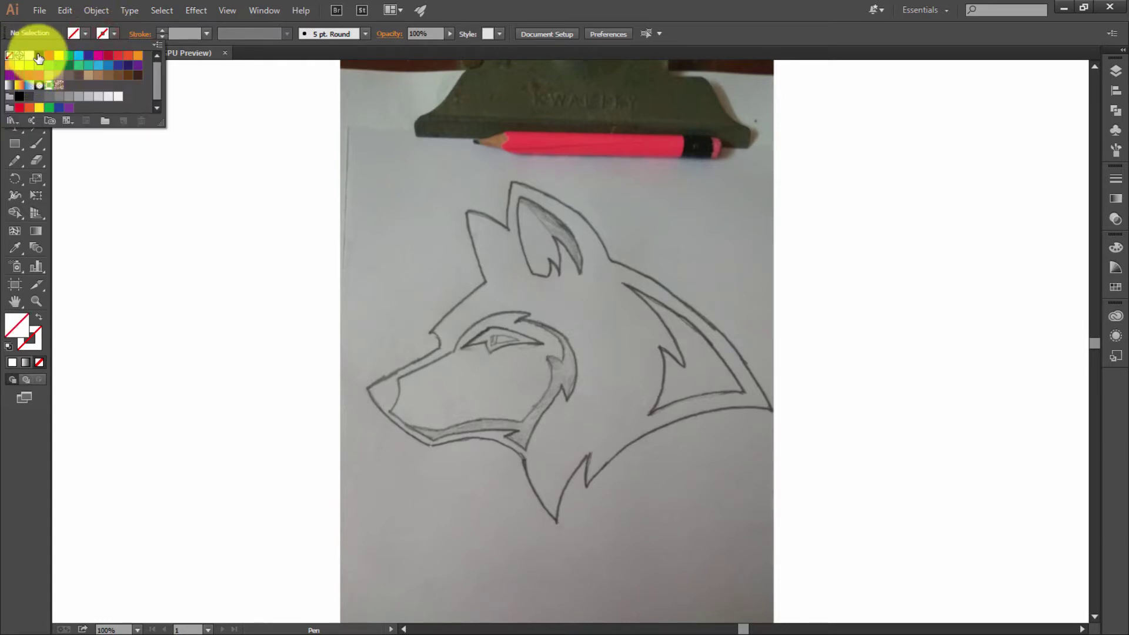
left_click(39, 55)
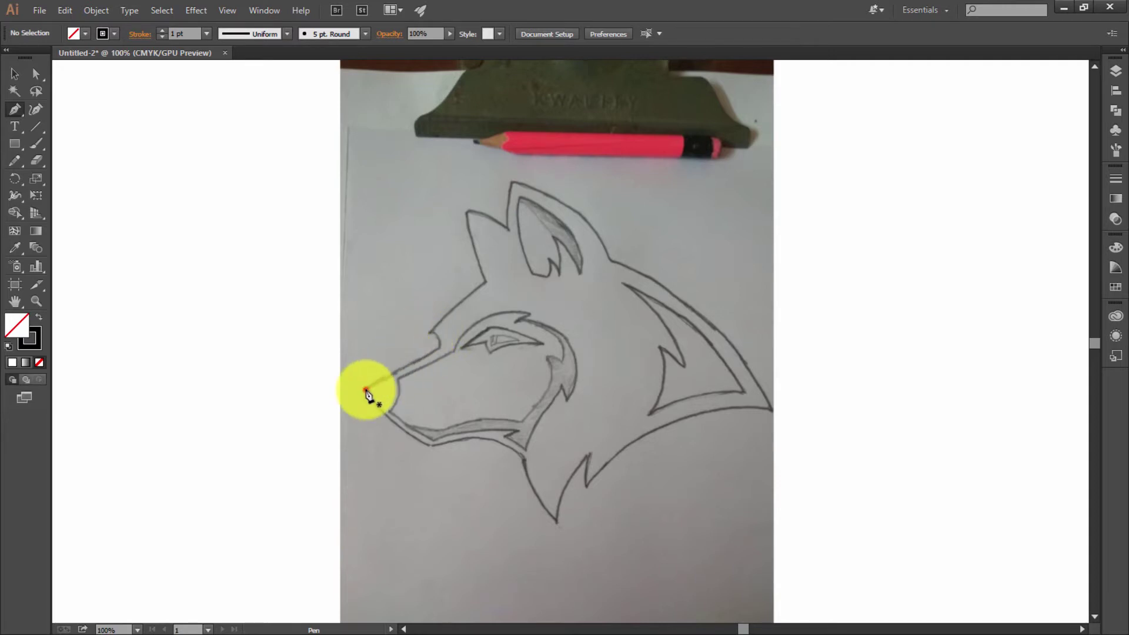
Step: Trace from the muzzle tip over the snout, forehead and ear, and down the neck's back
left_click(365, 390)
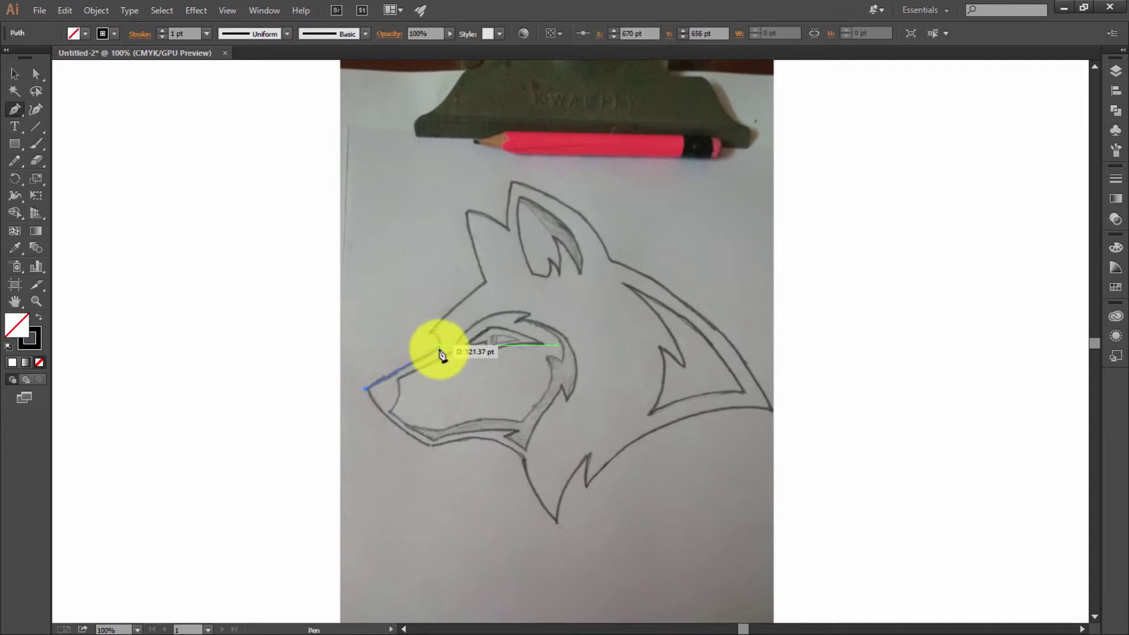
mouse_move(438, 351)
left_mouse_down()
mouse_move(428, 332)
mouse_move(488, 289)
mouse_move(479, 222)
left_mouse_up()
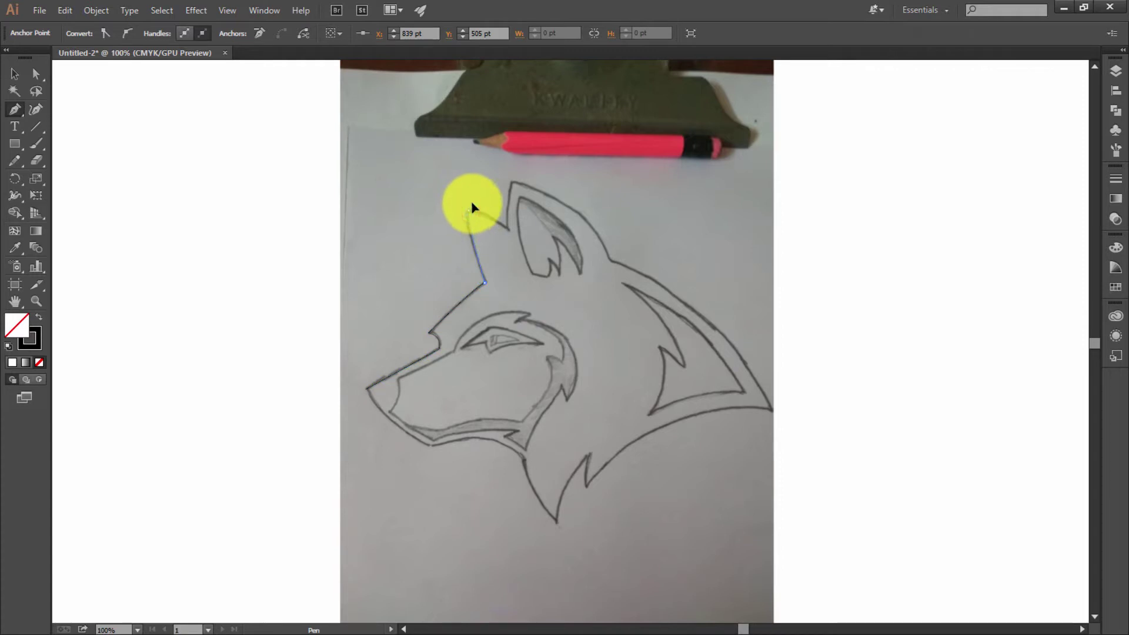
mouse_move(469, 213)
left_mouse_down()
mouse_move(512, 241)
mouse_move(516, 187)
left_mouse_up()
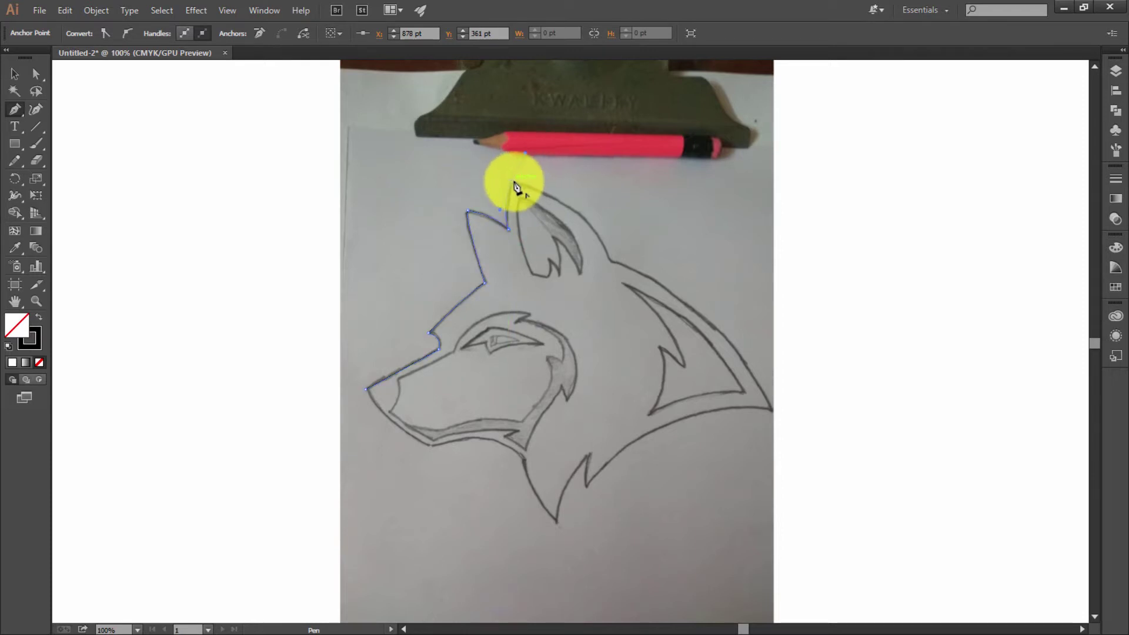
left_click(512, 182)
left_click_drag(610, 261, 623, 320)
mouse_move(611, 262)
left_mouse_down()
mouse_move(769, 416)
mouse_move(796, 476)
left_mouse_up()
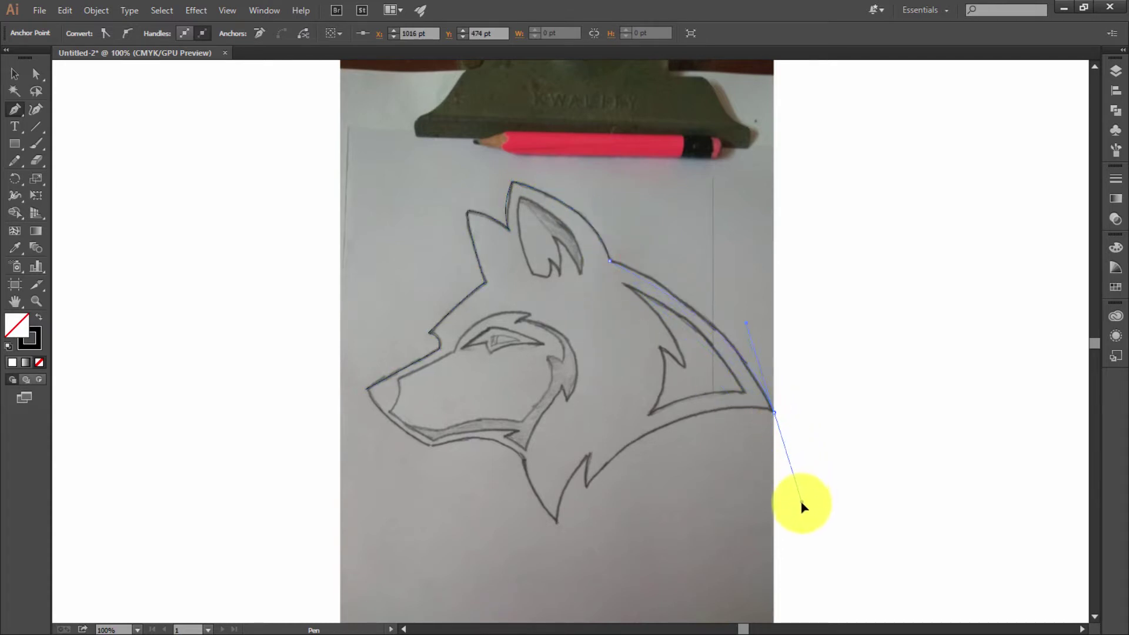
mouse_move(773, 411)
left_mouse_down()
mouse_move(591, 496)
mouse_move(460, 589)
mouse_move(502, 588)
left_mouse_up()
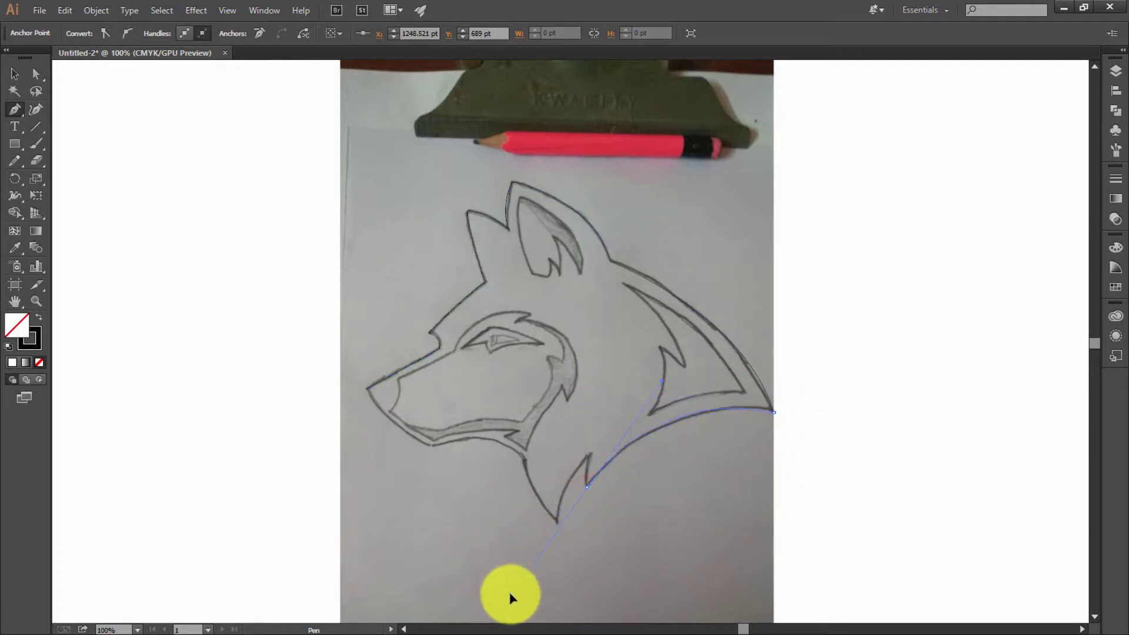
Step: Continue through the neck fur notch and along the jaw and chin, closing at the muzzle
left_click_drag(586, 486, 595, 466)
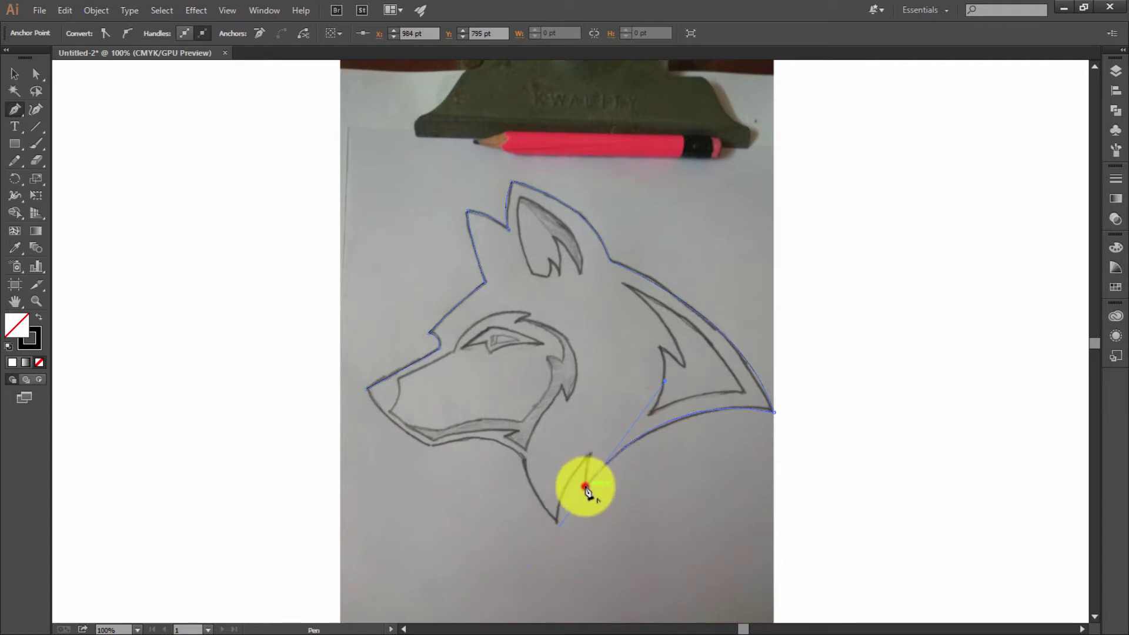
left_click(589, 454)
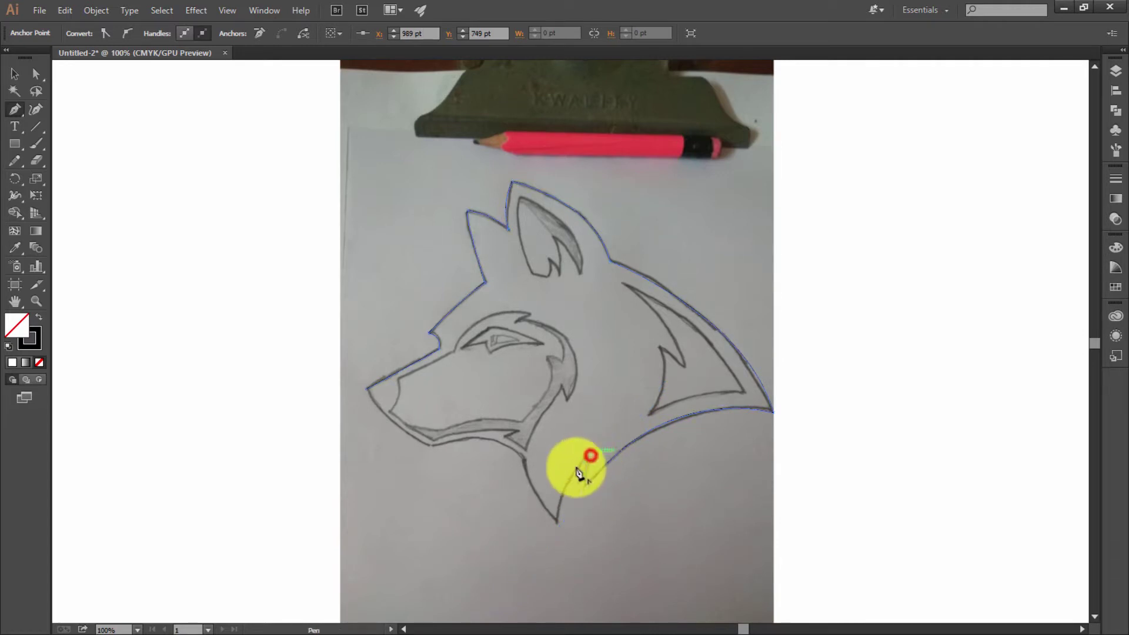
left_click(557, 522)
left_click_drag(561, 537, 558, 569)
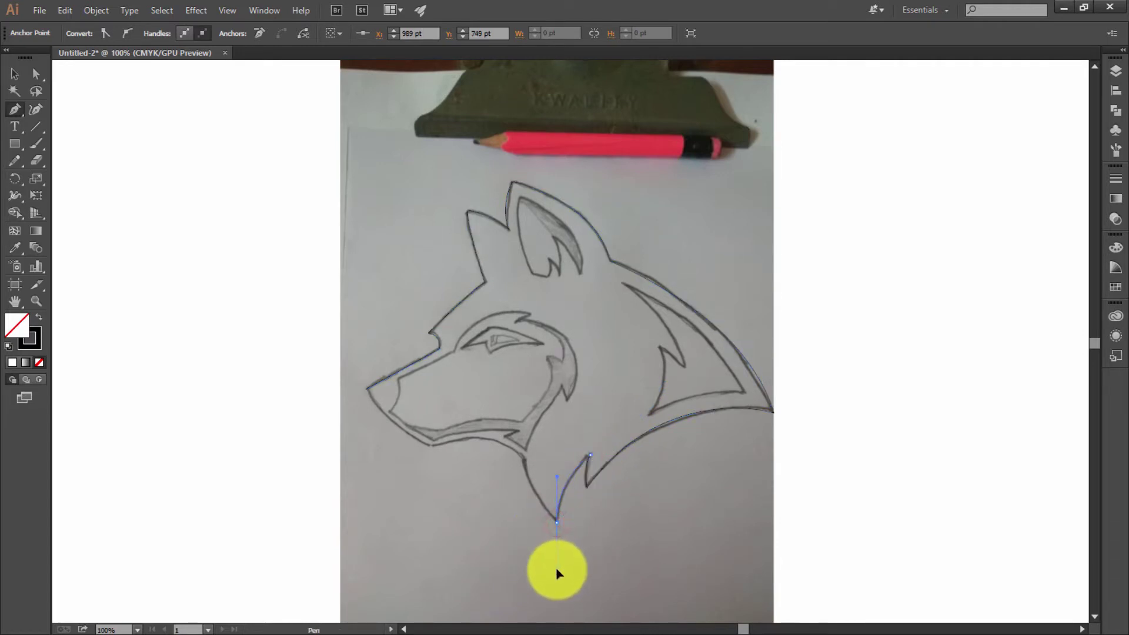
mouse_move(558, 523)
left_mouse_down()
mouse_move(566, 529)
mouse_move(529, 460)
left_mouse_up()
left_click(525, 458)
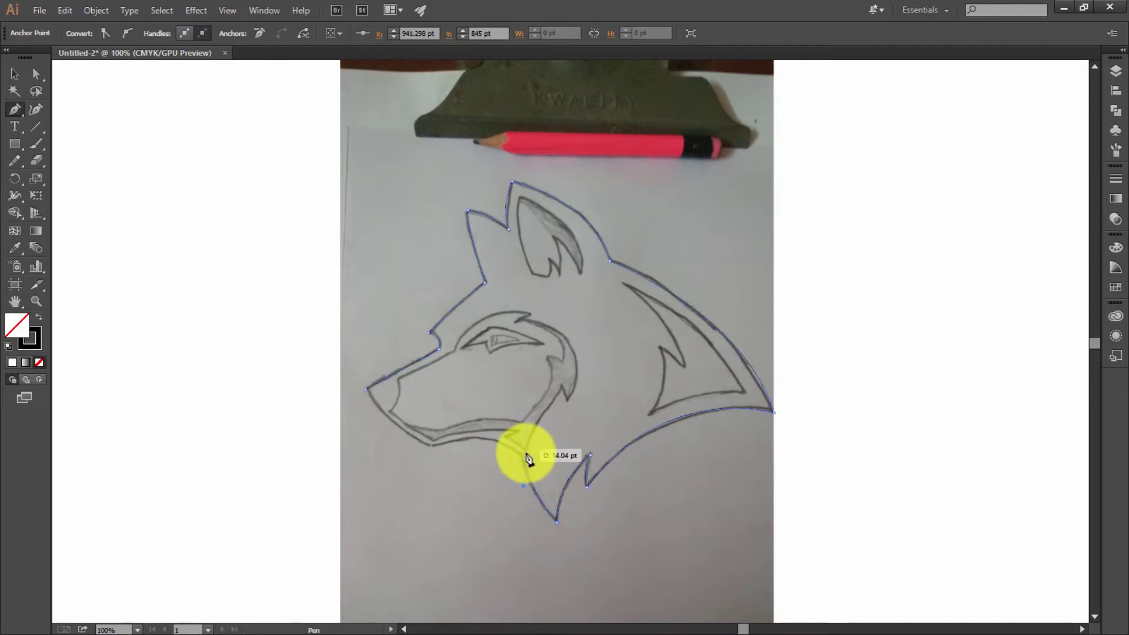
left_click_drag(431, 446, 383, 471)
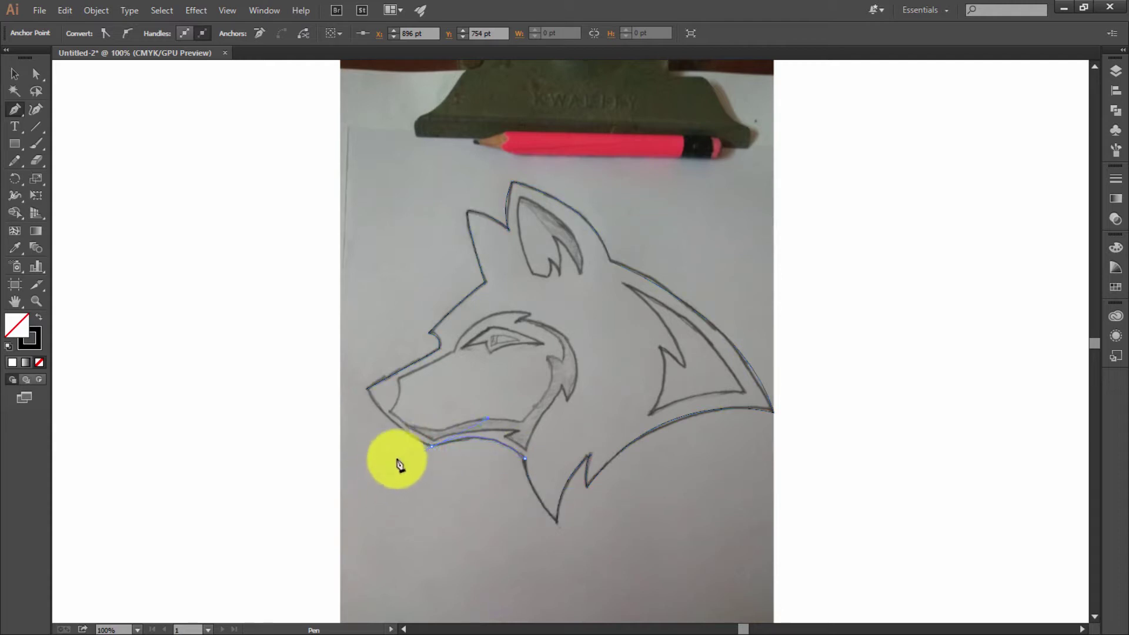
left_click(432, 447)
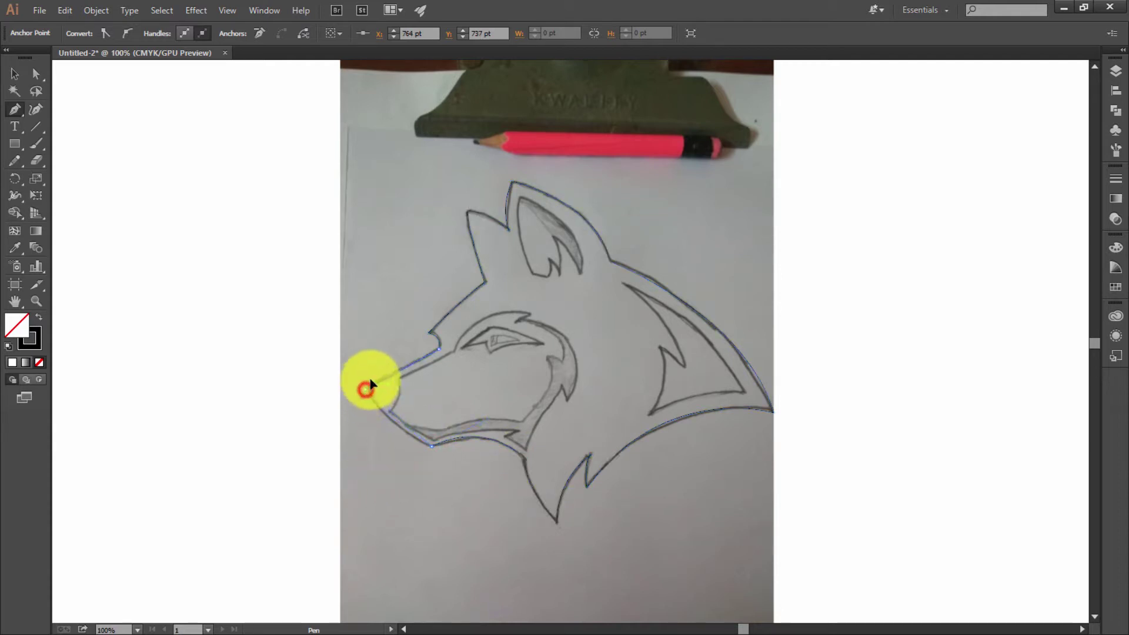
left_click_drag(365, 390, 359, 357)
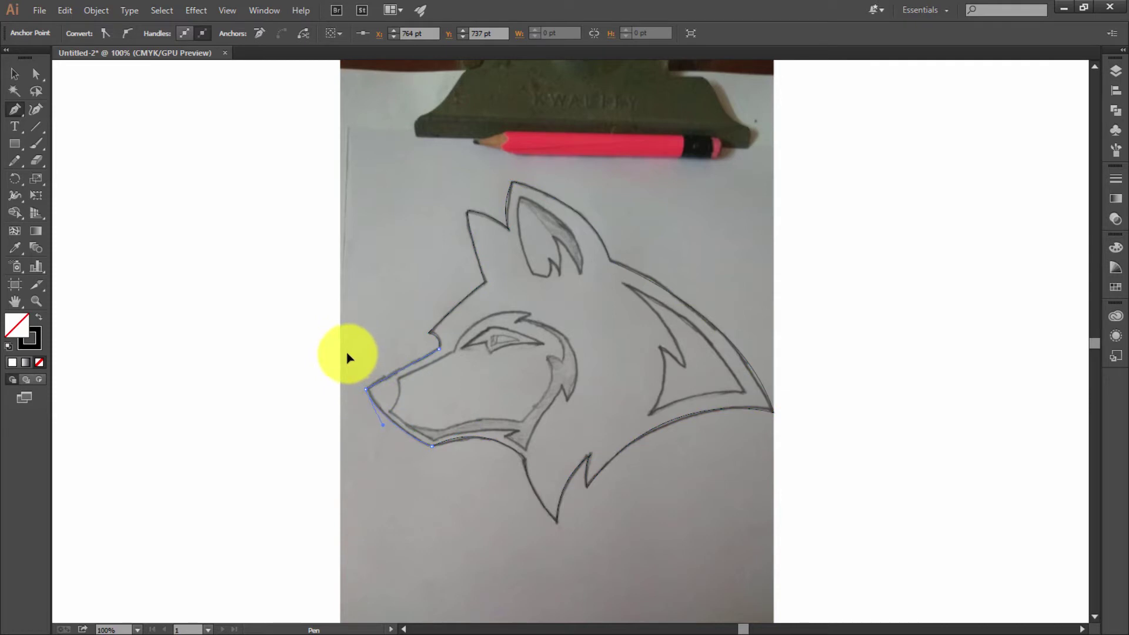
left_click(216, 265)
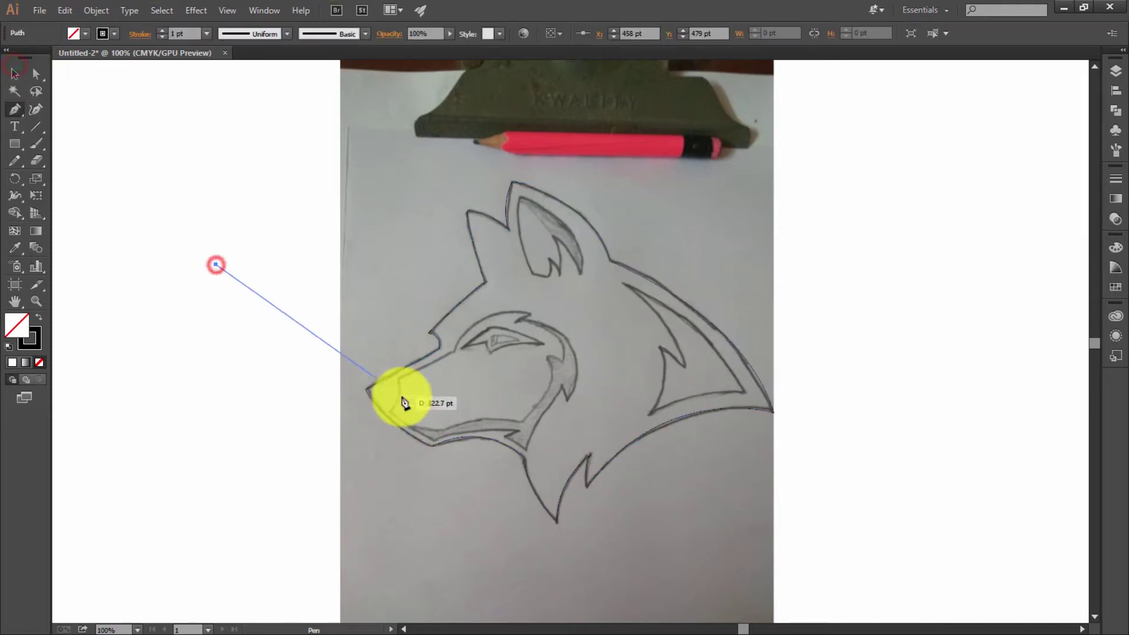
key("ctrl+z")
left_click(15, 73)
Step: Zoom in on the ears and trace the inner ear edge to a sharp tip and down
left_click(240, 243)
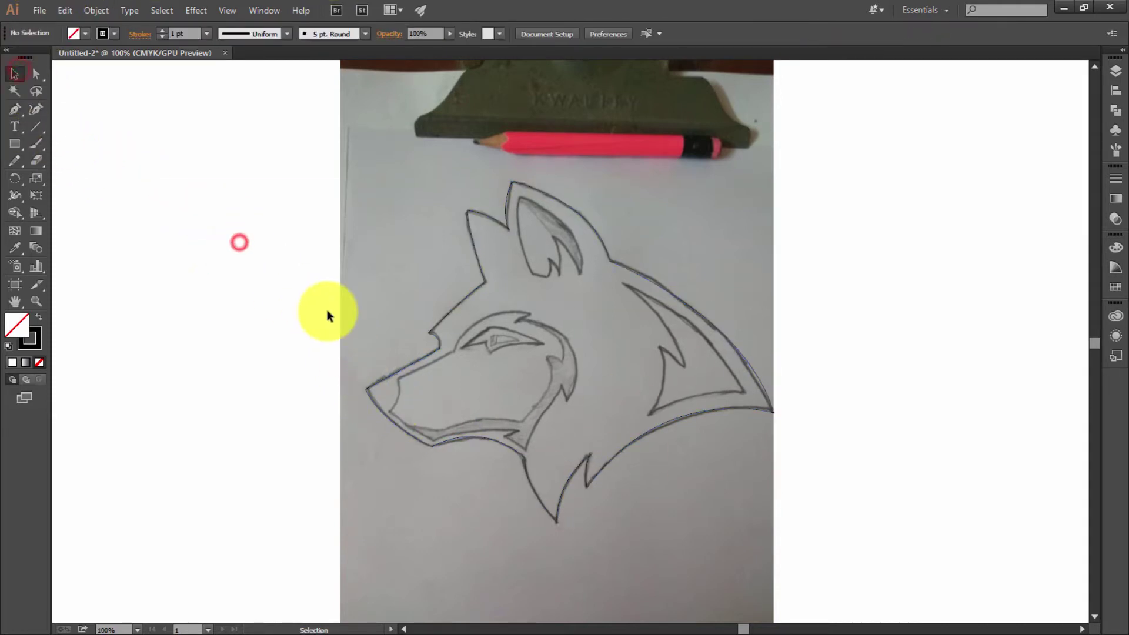
mouse_move(479, 386)
left_mouse_down()
mouse_move(617, 436)
mouse_move(492, 443)
mouse_move(460, 398)
mouse_move(476, 492)
left_mouse_up()
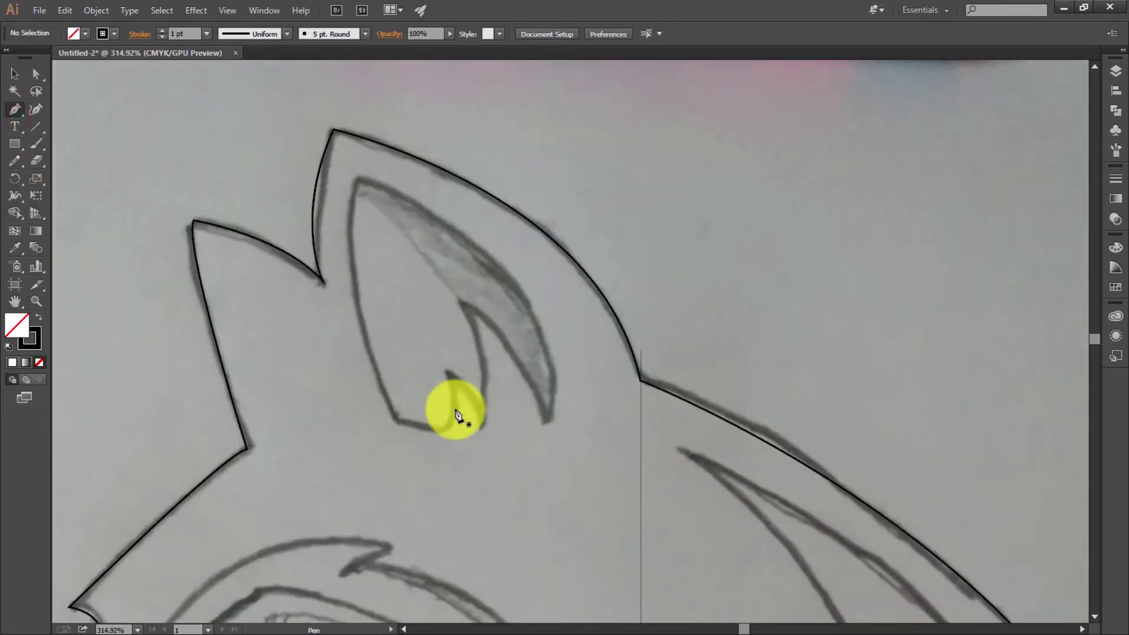
left_click(396, 421)
left_click_drag(358, 177, 394, 73)
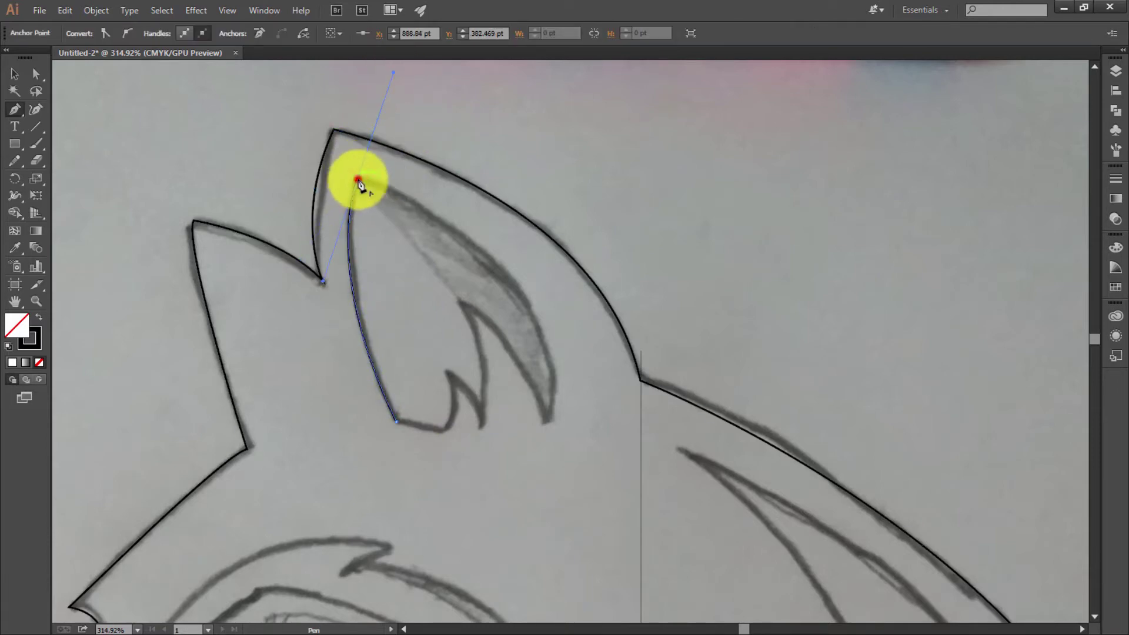
scroll(465, 242, "down", 2)
left_click_drag(549, 370, 520, 540)
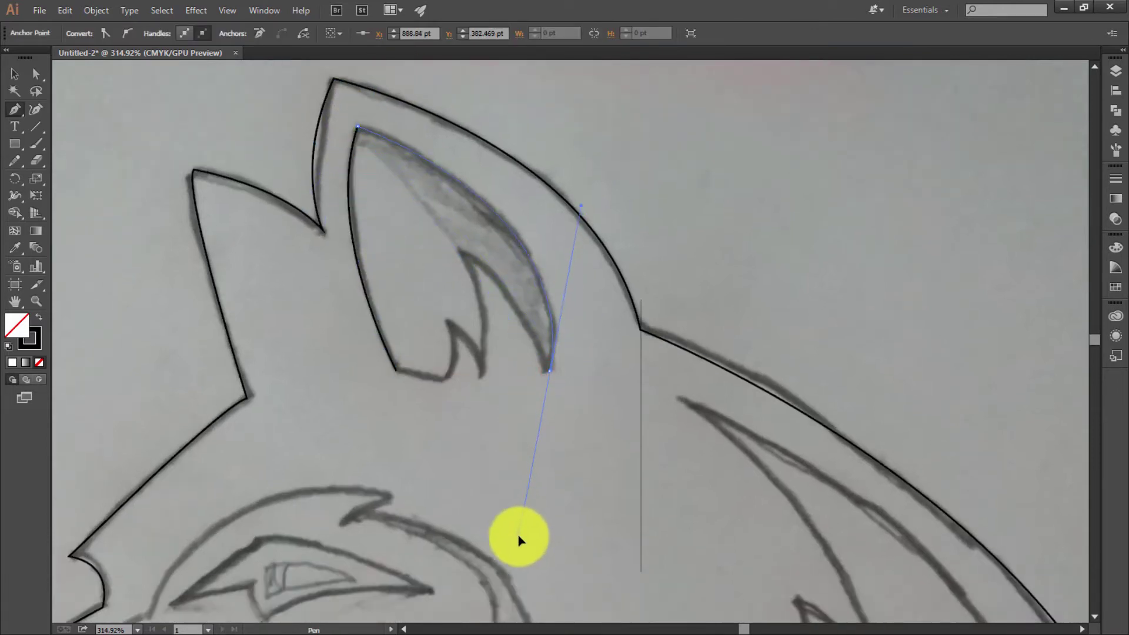
left_click(549, 371)
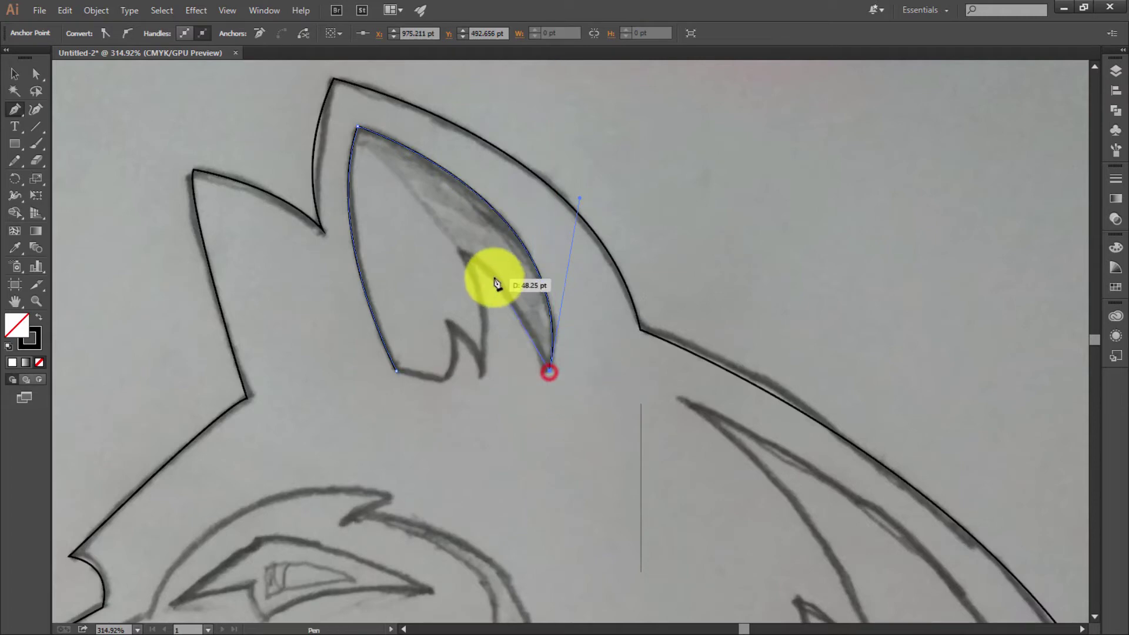
mouse_move(457, 254)
left_mouse_down()
mouse_move(412, 263)
mouse_move(465, 258)
left_mouse_up()
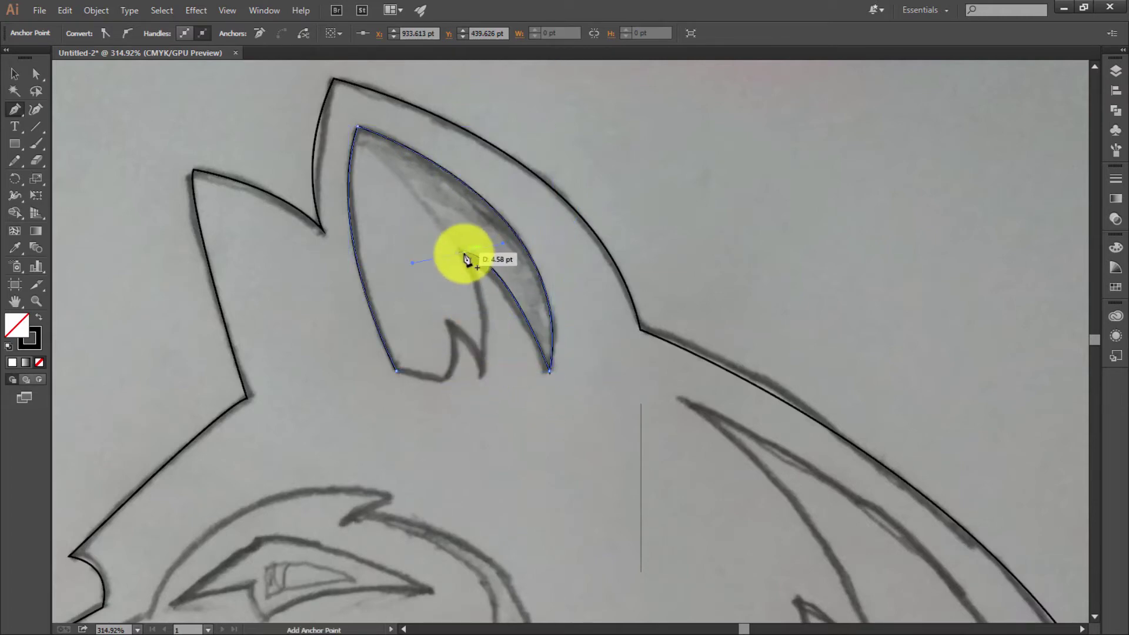
Step: Add the jagged fold inside the ear base with a sharp corner point
left_click_drag(481, 375, 441, 453)
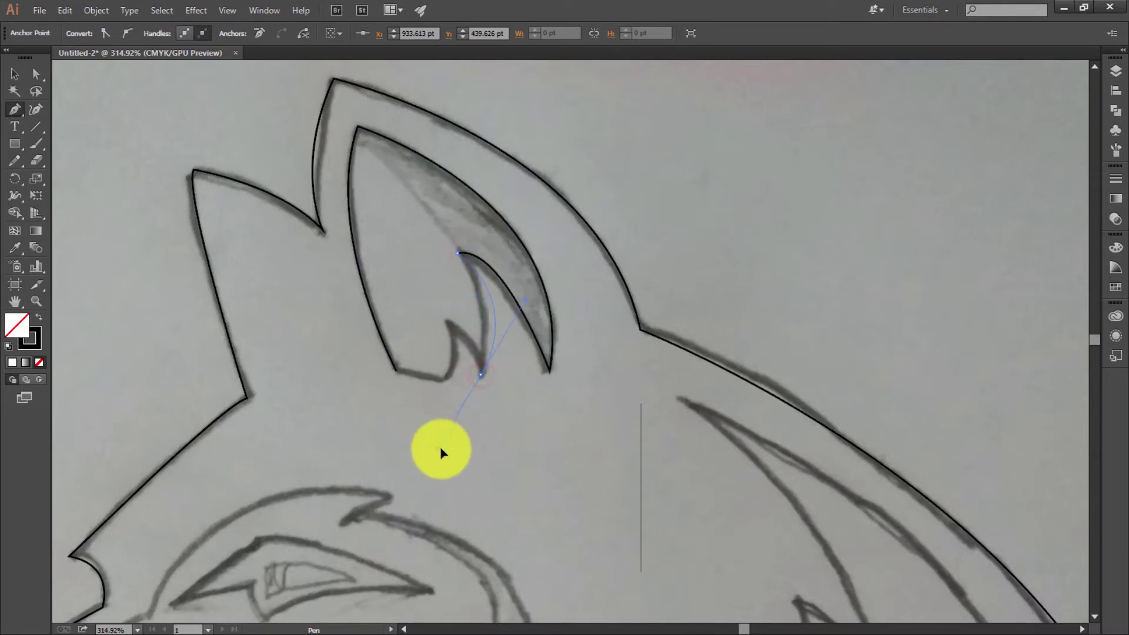
left_click(481, 374)
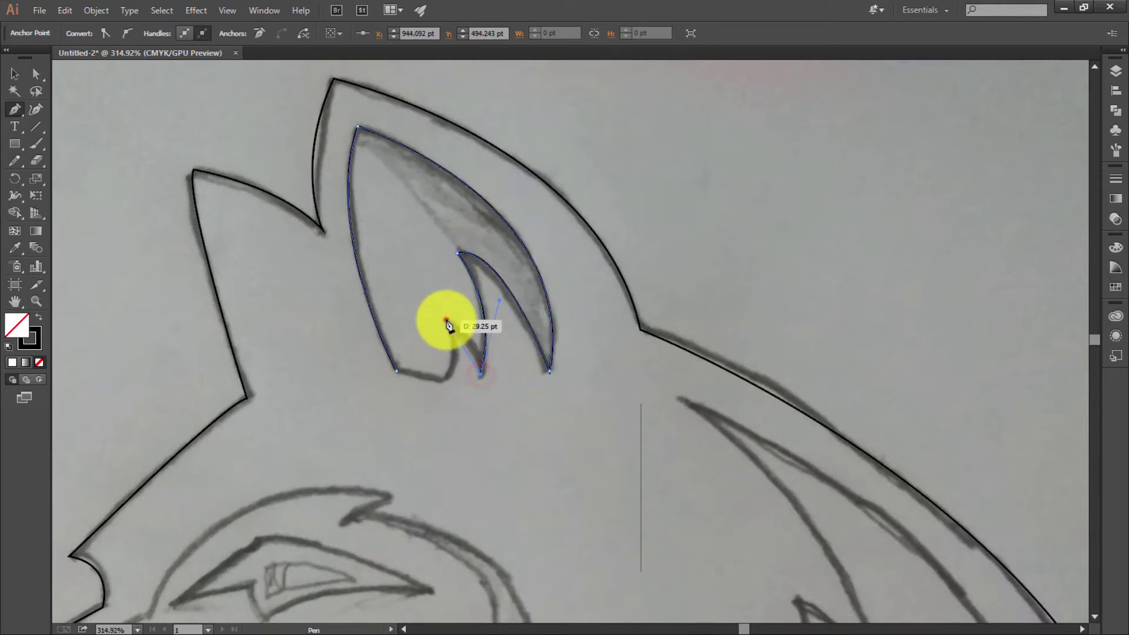
mouse_move(446, 319)
left_mouse_down()
mouse_move(422, 318)
mouse_move(451, 341)
mouse_move(445, 320)
mouse_move(445, 387)
mouse_move(394, 372)
left_mouse_up()
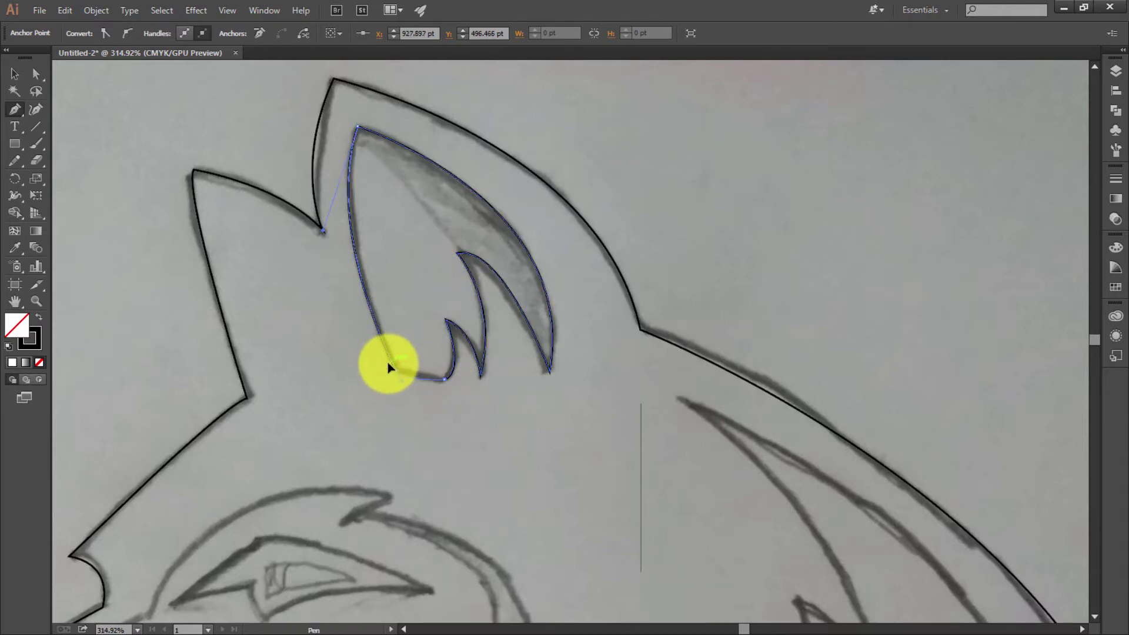
scroll(488, 379, "down", 3)
Step: Trace the neck streak's left edge, sharp lower corner and bottom edge toward the spike top
scroll(635, 382, "down", 4)
scroll(788, 385, "down", 2)
left_click_drag(894, 390, 604, 353)
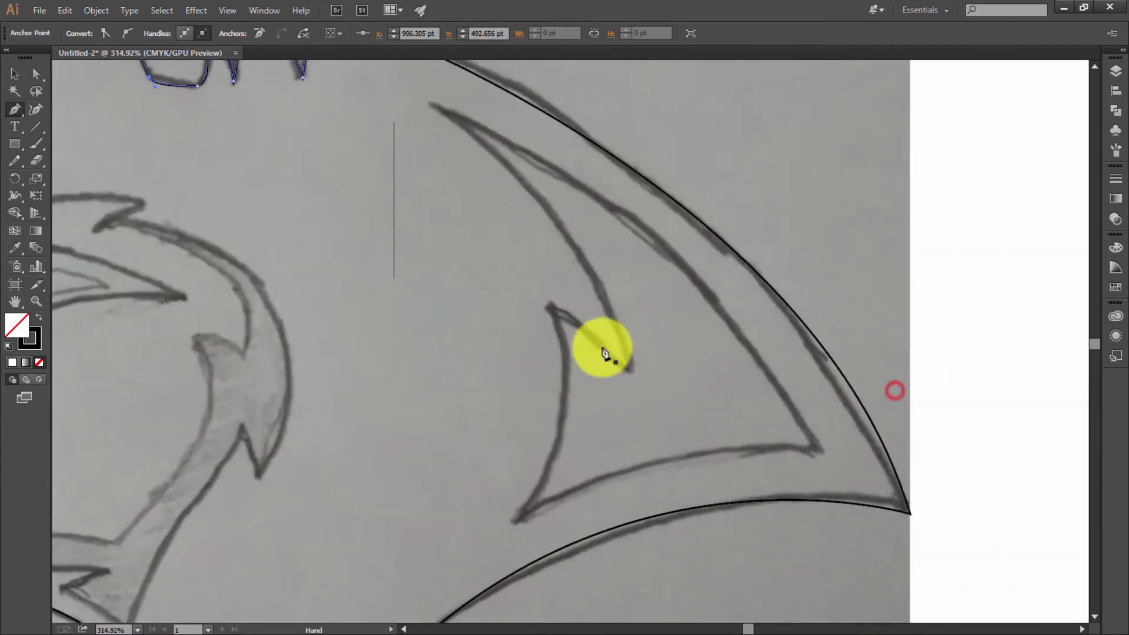
left_click(549, 310)
mouse_move(516, 520)
left_mouse_down()
mouse_move(444, 548)
mouse_move(444, 574)
mouse_move(523, 530)
left_mouse_up()
left_click(517, 521)
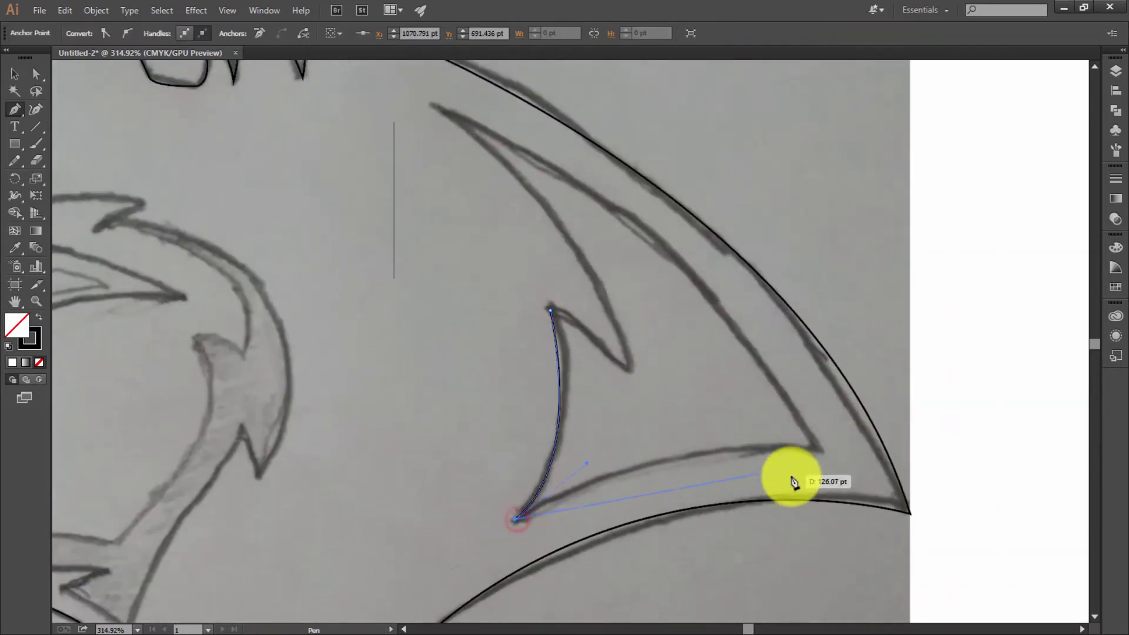
left_click_drag(816, 450, 985, 465)
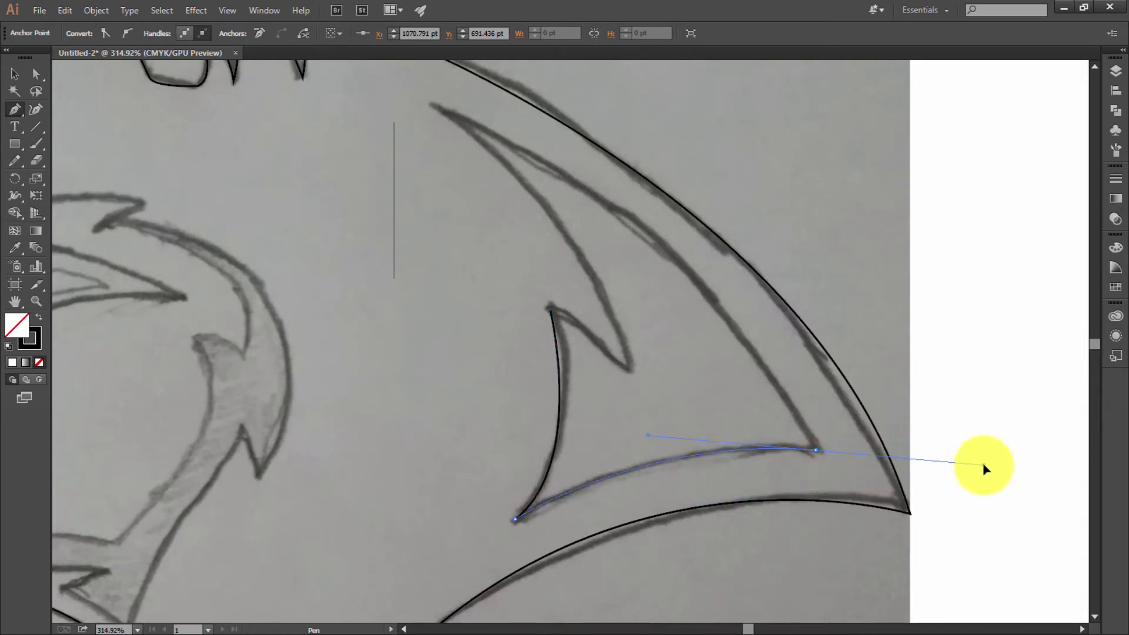
left_click(816, 451)
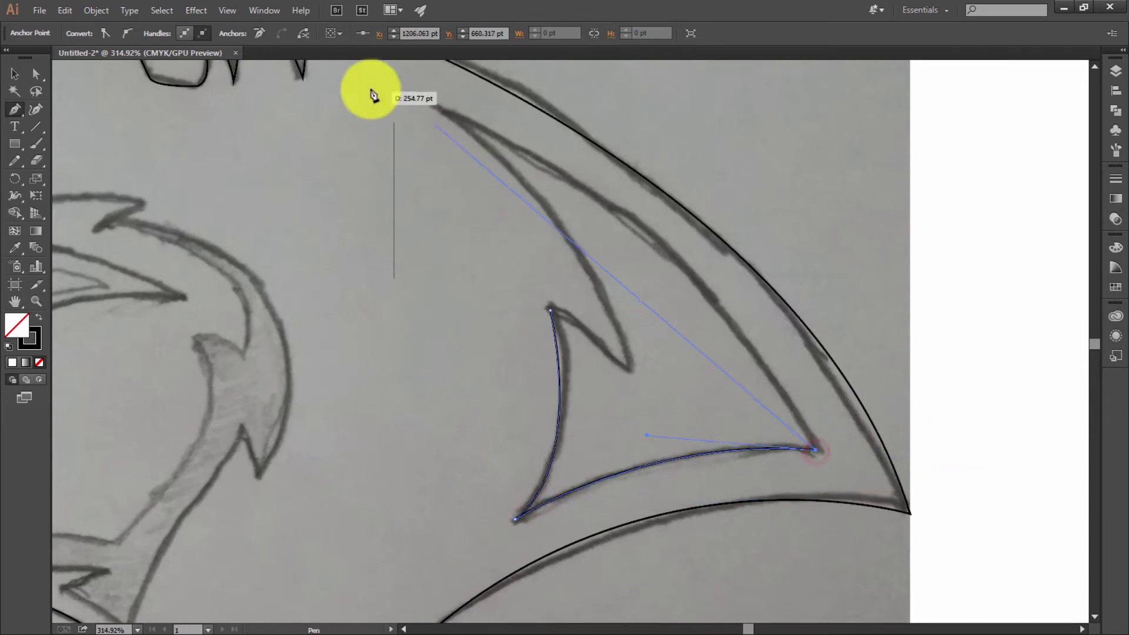
left_click(435, 109)
Step: Set the spike's sharp top point and close the outline back at its start
scroll(353, 94, "up", 10)
key("ctrl+minus")
key("ctrl+minus")
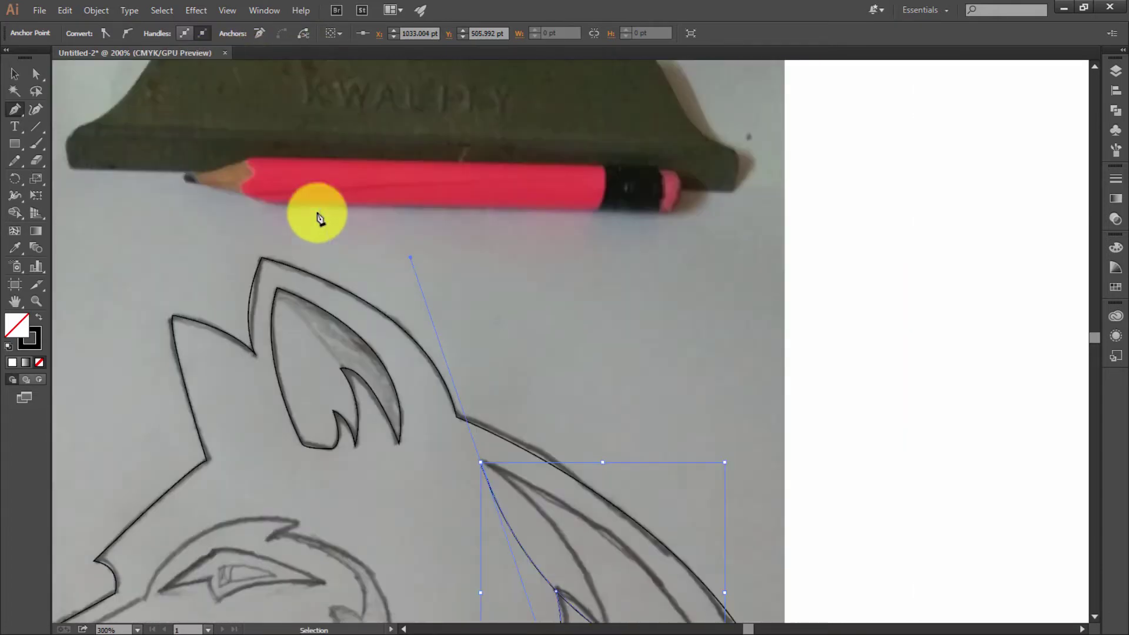
scroll(411, 250, "down", 5)
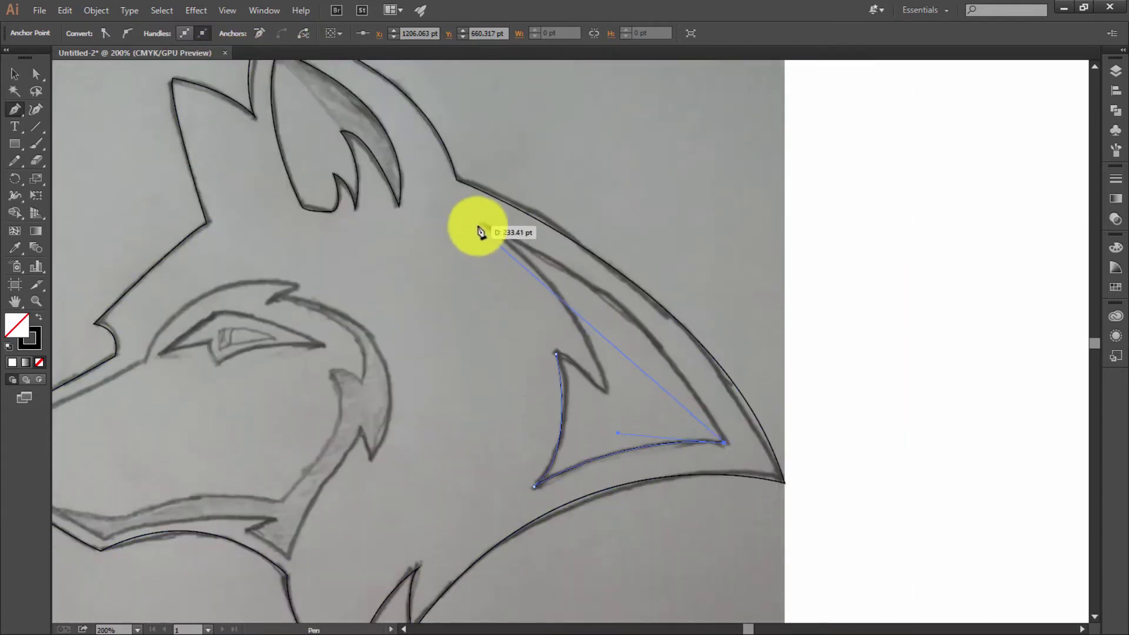
mouse_move(480, 225)
left_mouse_down()
mouse_move(347, 220)
mouse_move(340, 187)
left_mouse_up()
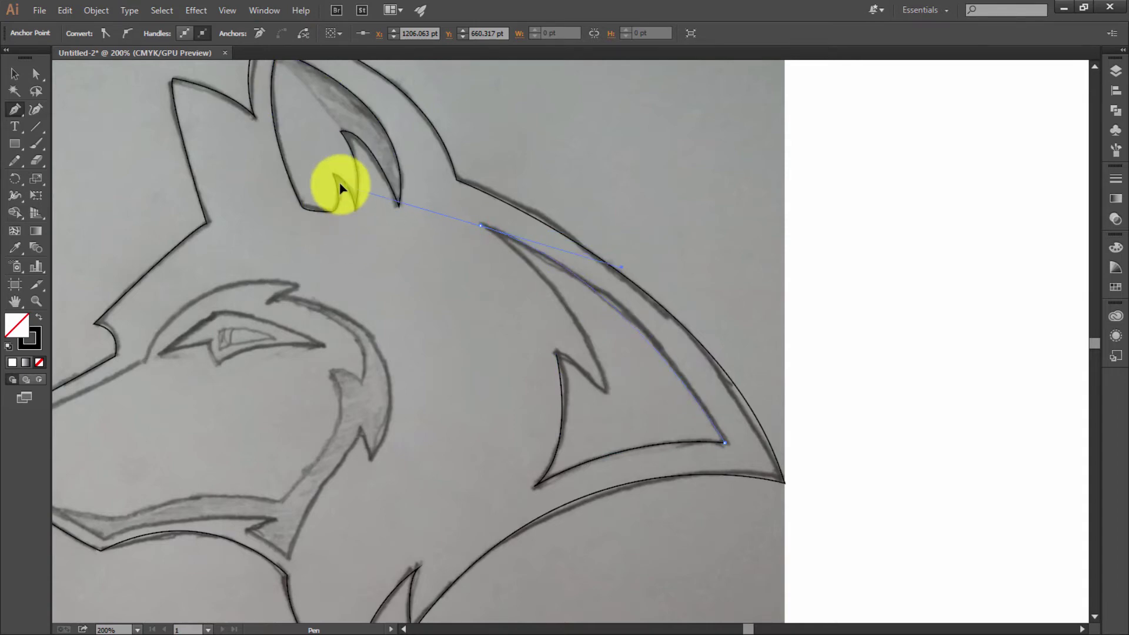
left_click(481, 226)
scroll(542, 272, "down", 2)
mouse_move(555, 287)
left_mouse_down()
mouse_move(591, 322)
mouse_move(608, 321)
mouse_move(629, 430)
left_mouse_up()
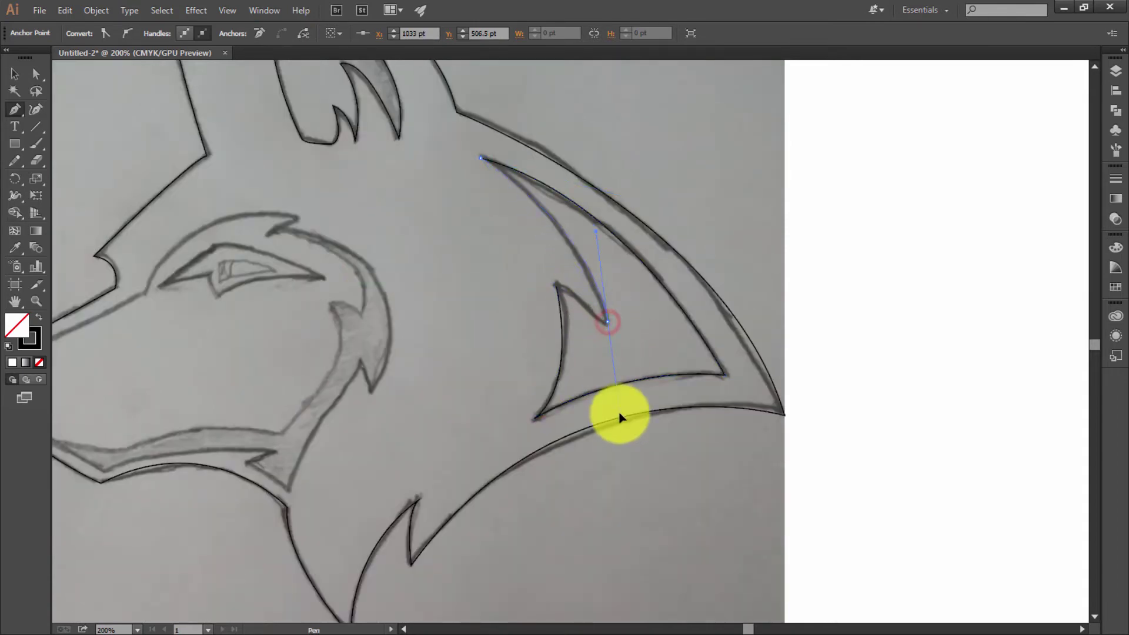
left_click(609, 321)
left_click(556, 286)
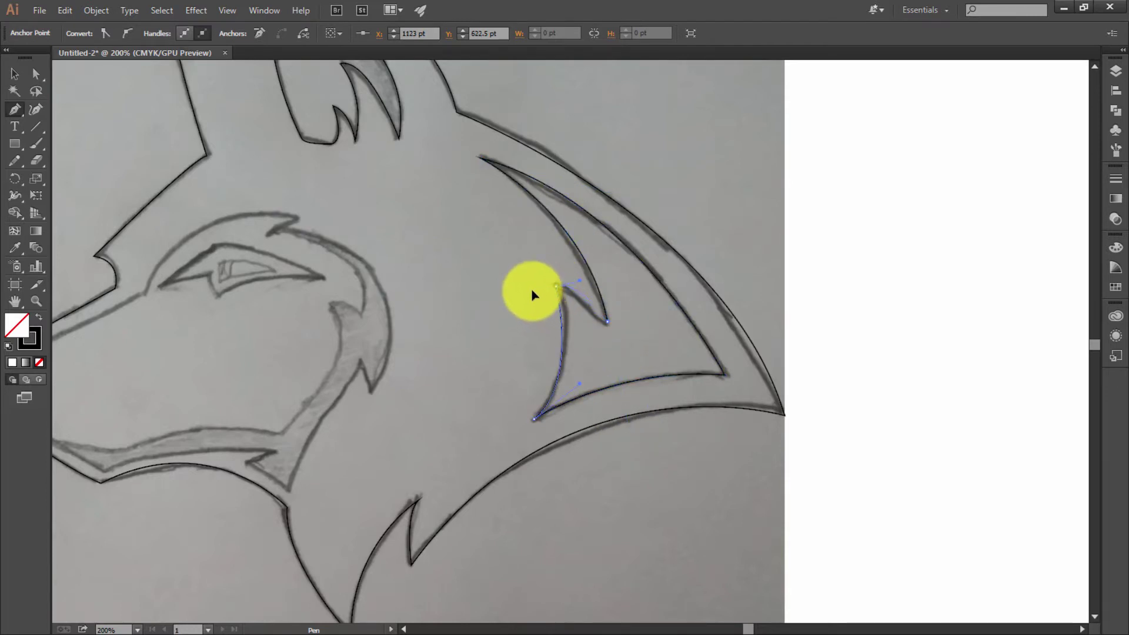
Step: Switch to the Selection tool and select the traced spike shape
scroll(441, 274, "down", 2)
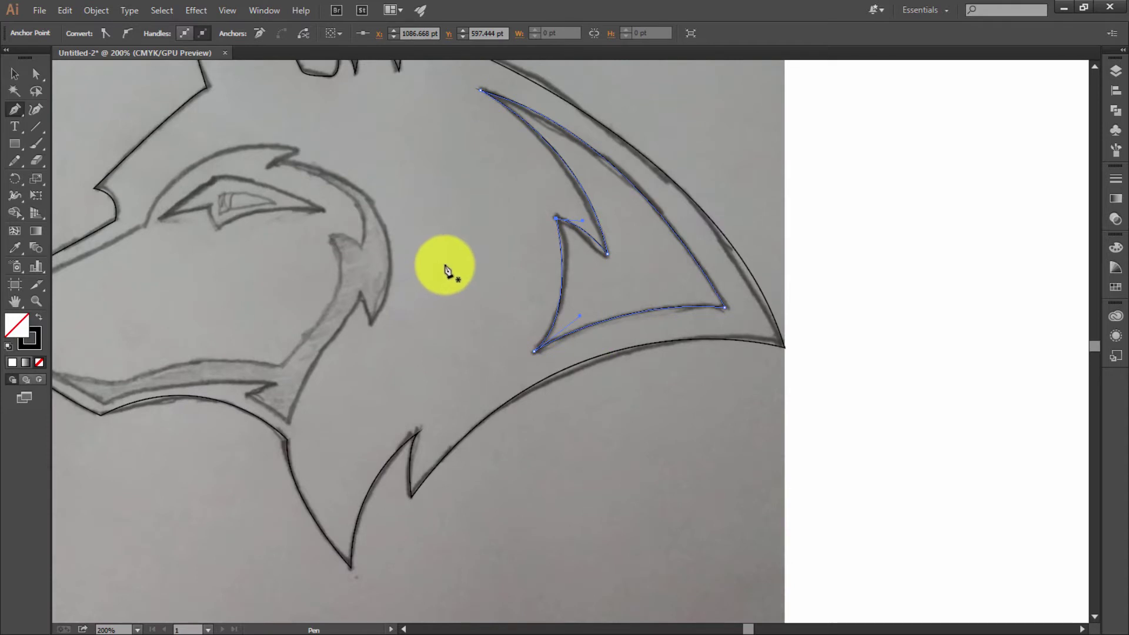
key("v")
left_click(449, 262)
left_click(590, 250)
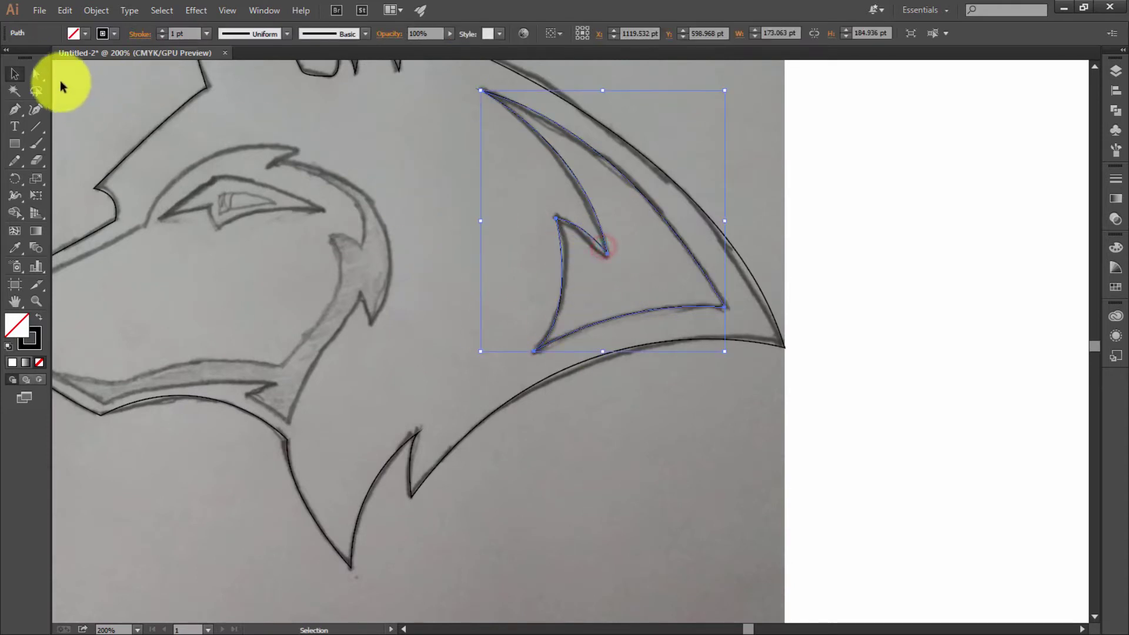
Step: Zoom in closely on the spike's notch and reselect the spike shape
left_click(36, 74)
left_click(556, 224)
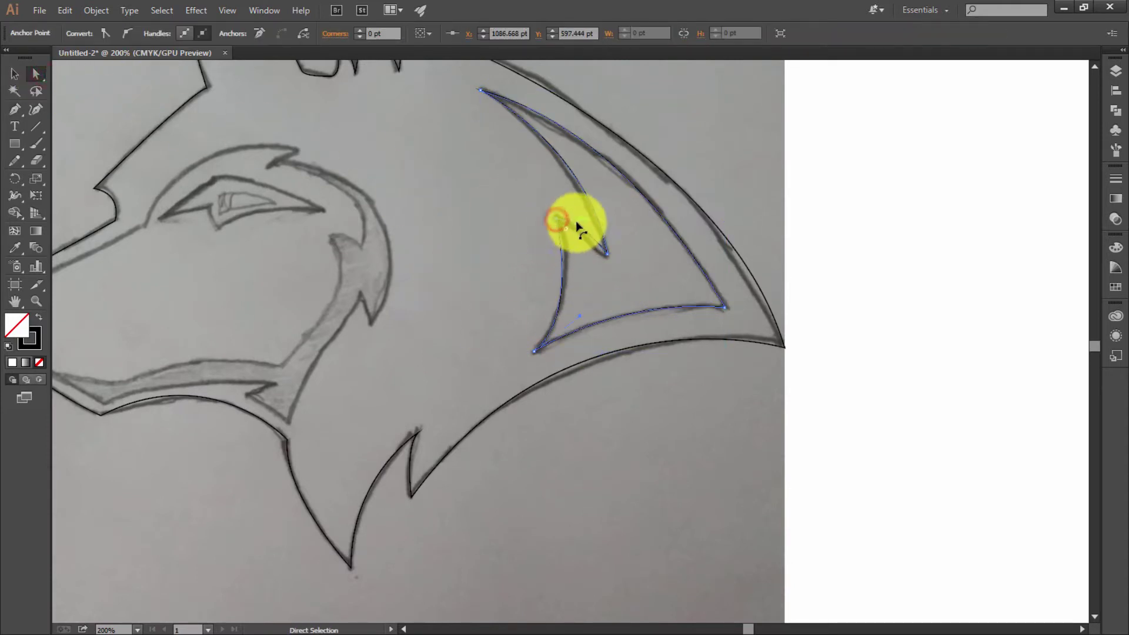
left_click(584, 223)
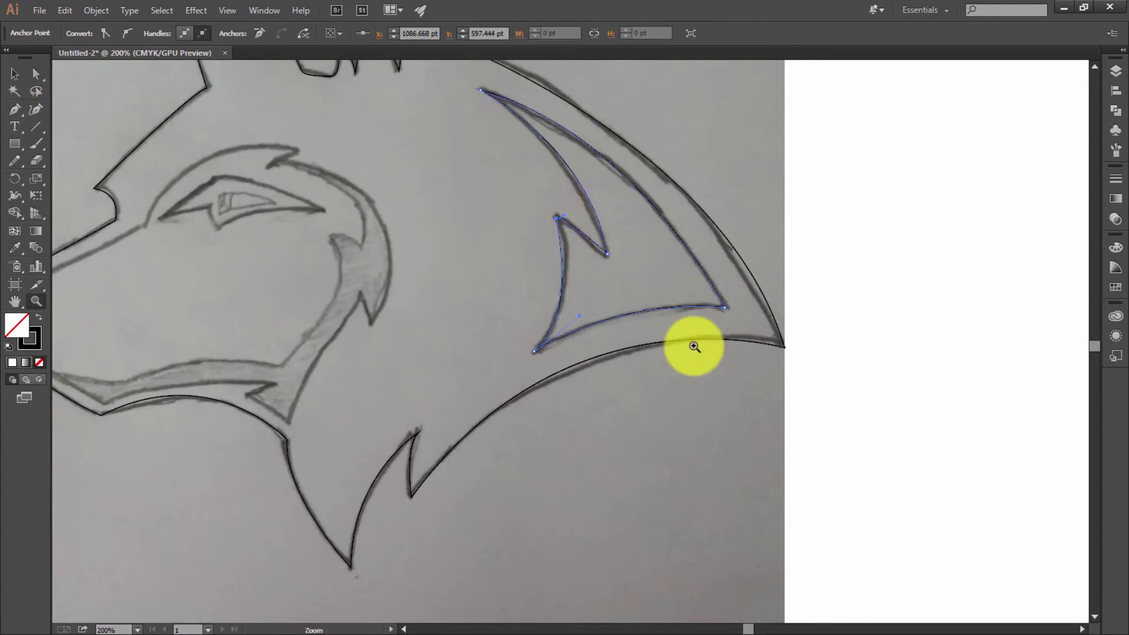
key("z")
key("ctrl+equal")
left_click_drag(746, 366, 406, 217)
left_click(15, 75)
left_click(399, 196)
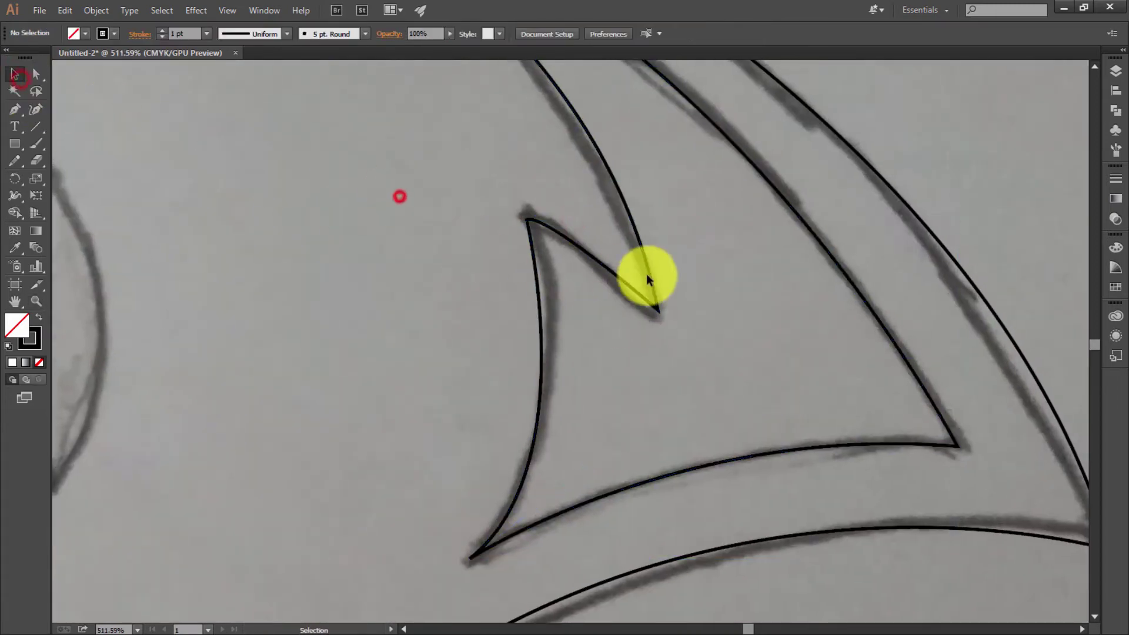
left_click(616, 275)
Step: Bend the notch's upper edge and the spike's left edge to match the sketch
left_click(35, 73)
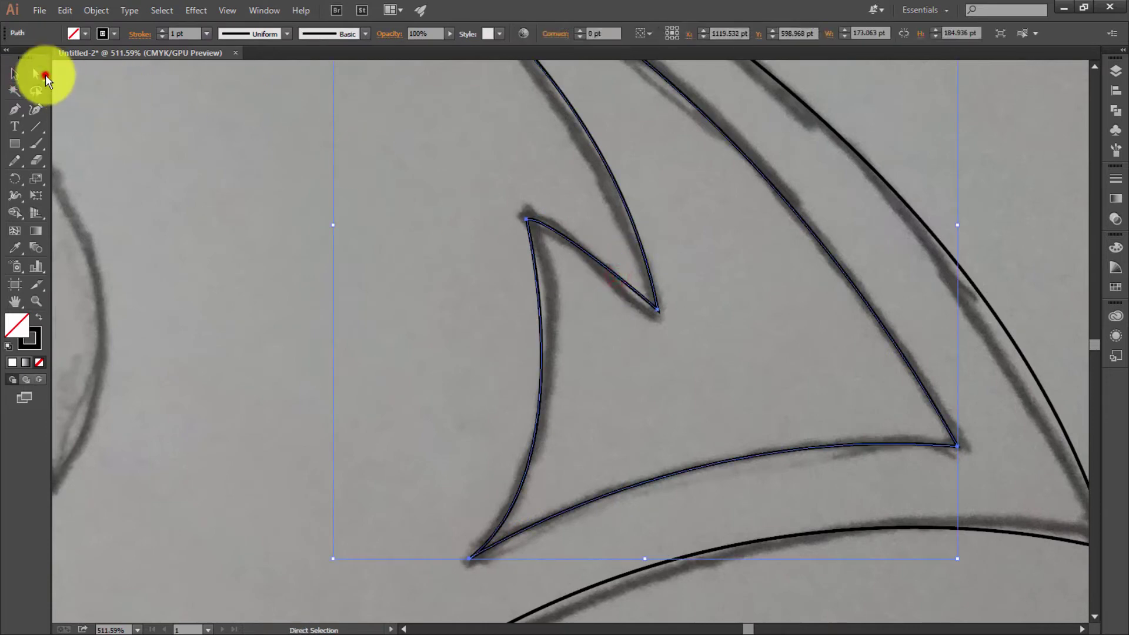
left_click(526, 219)
left_click_drag(536, 229, 629, 288)
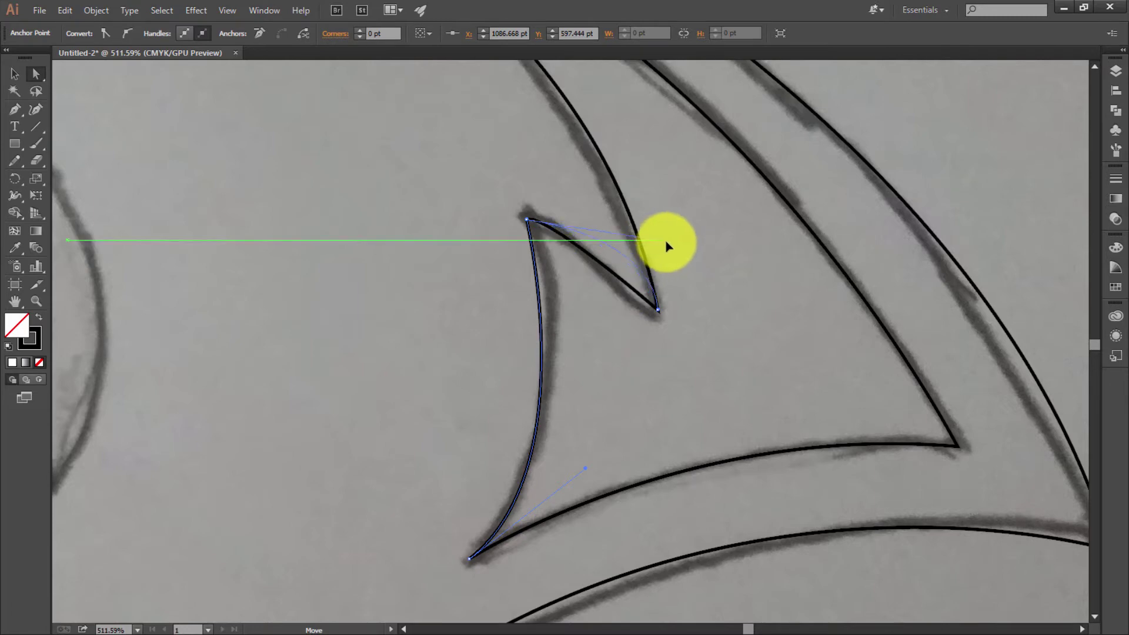
mouse_move(629, 288)
left_mouse_down()
mouse_move(644, 228)
mouse_move(601, 221)
left_mouse_up()
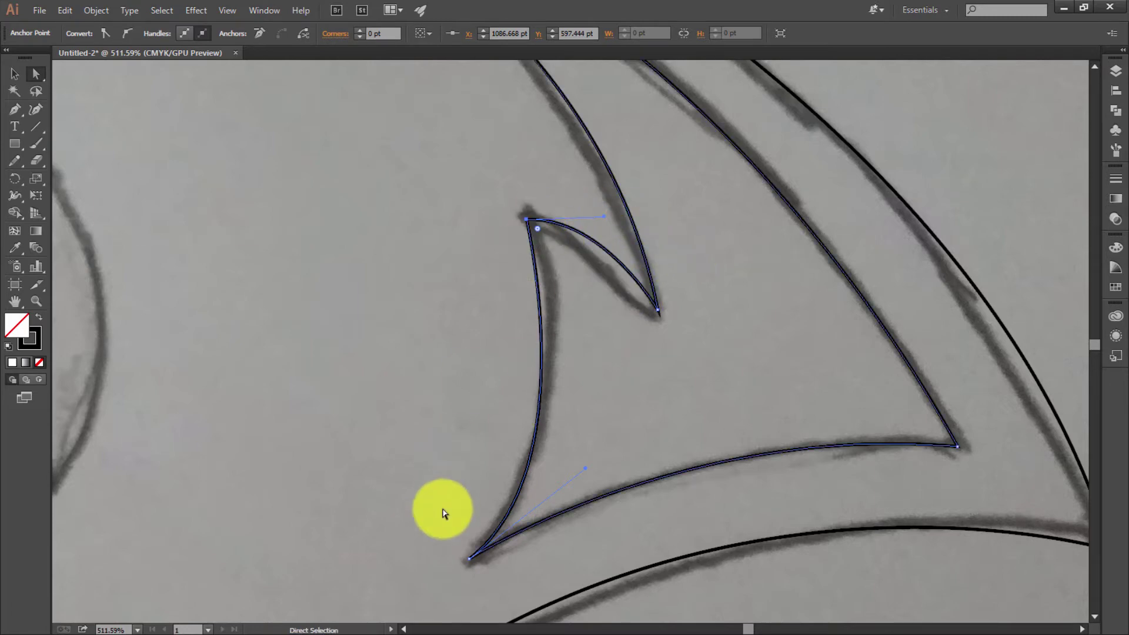
left_click(471, 558)
mouse_move(565, 486)
left_mouse_down()
mouse_move(610, 453)
mouse_move(618, 386)
mouse_move(598, 416)
left_mouse_up()
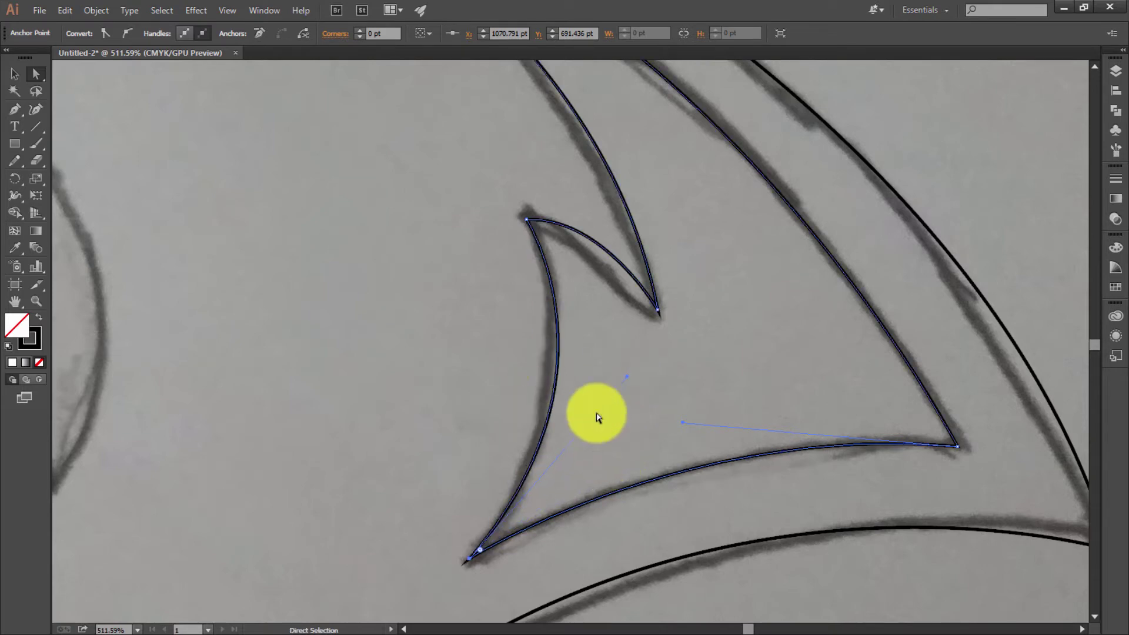
scroll(353, 265, "up", 2)
Step: Reselect the spike and reshape the curve into the notch tip to follow the sketch
left_click(14, 74)
left_click(247, 159)
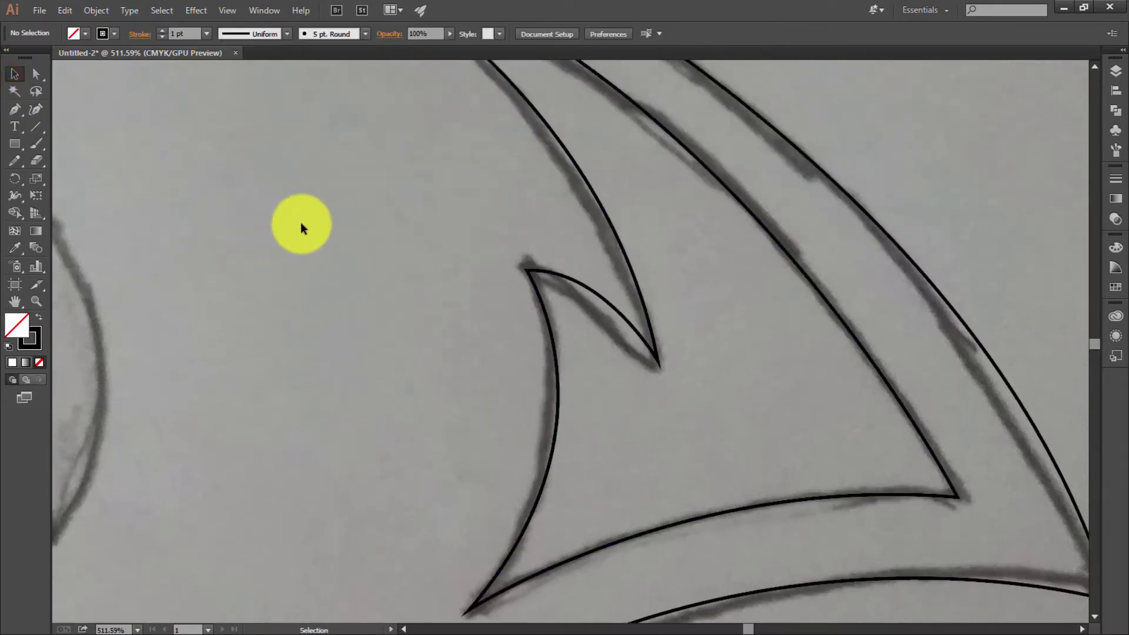
left_click(619, 309)
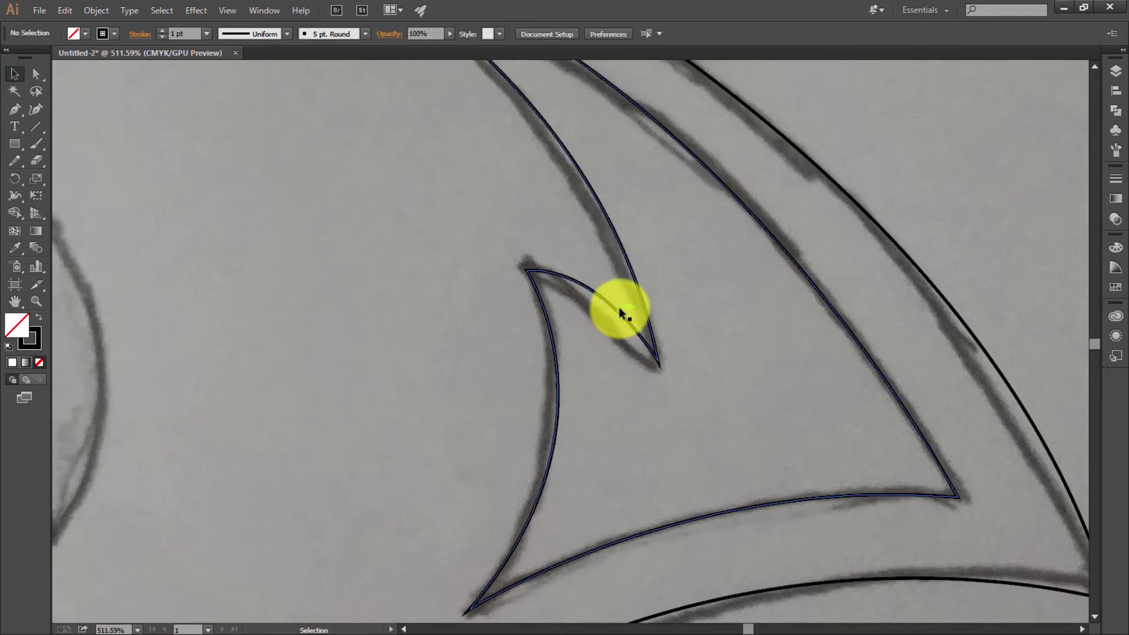
left_click(36, 73)
left_click(527, 270)
left_click_drag(603, 280, 591, 296)
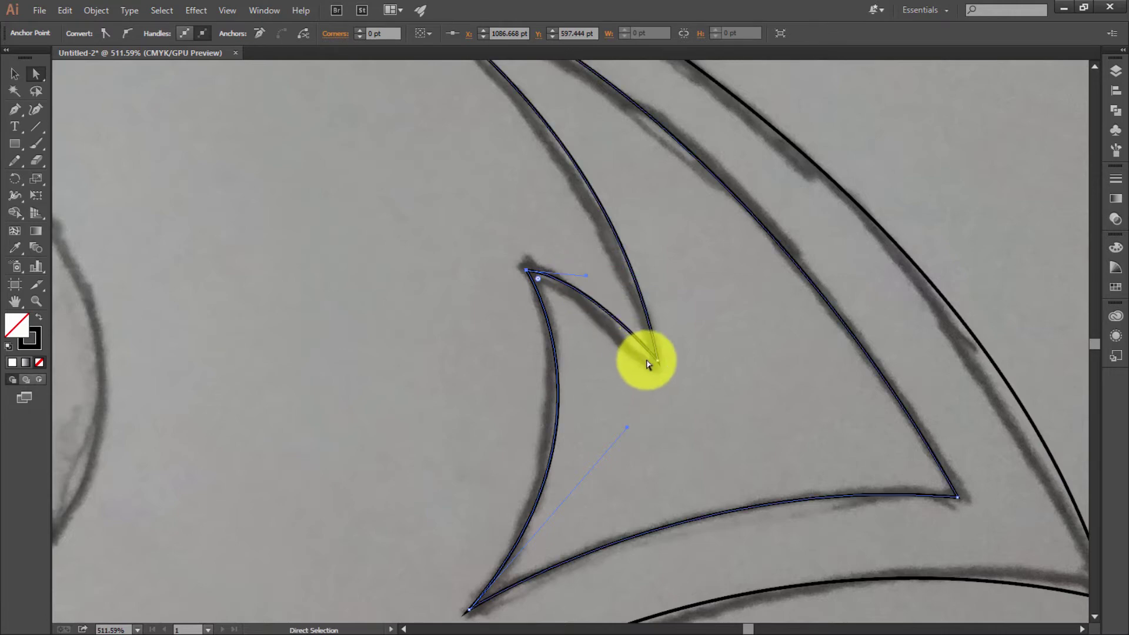
left_click_drag(657, 364, 658, 365)
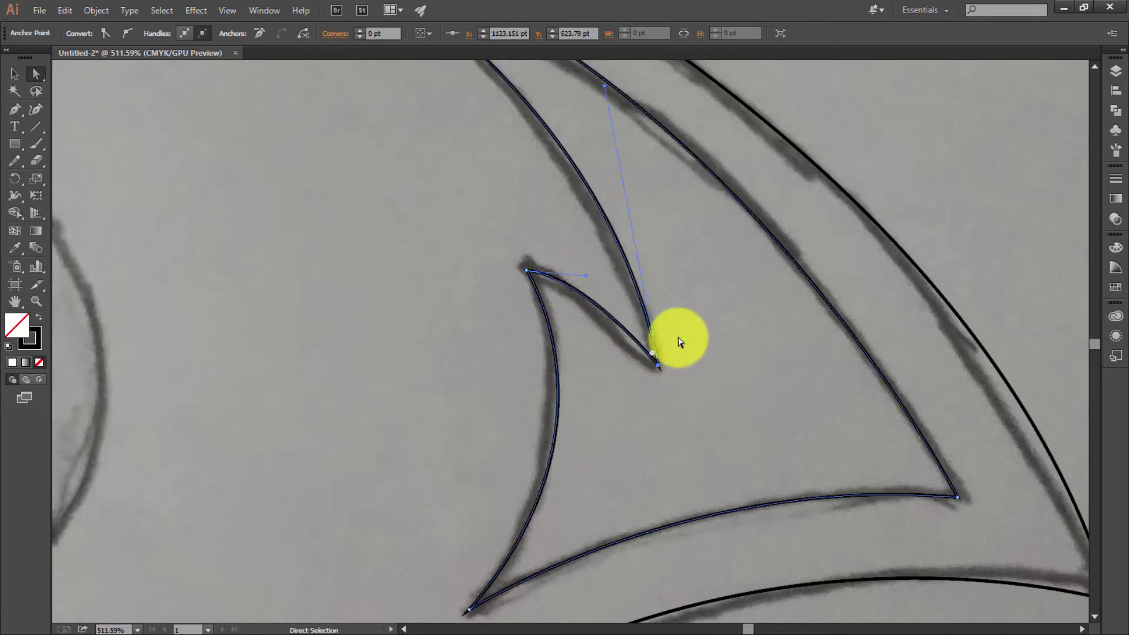
left_click(15, 74)
Step: Fit the artboard, zoom in on the wolf head, and switch to the Pen tool
left_click(321, 224)
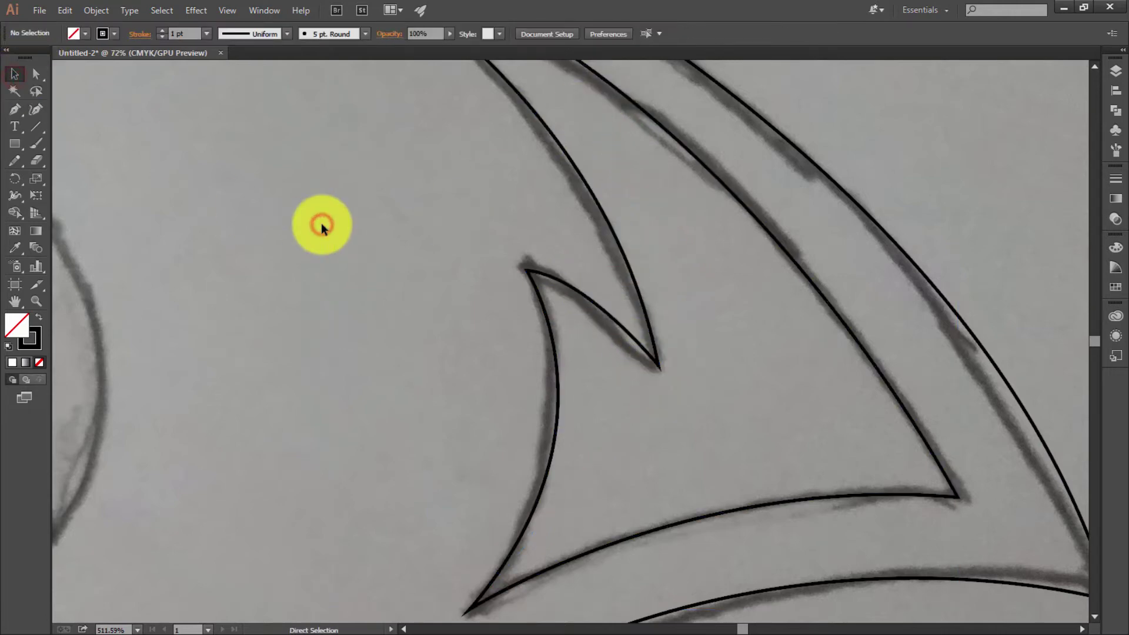
key("ctrl+0")
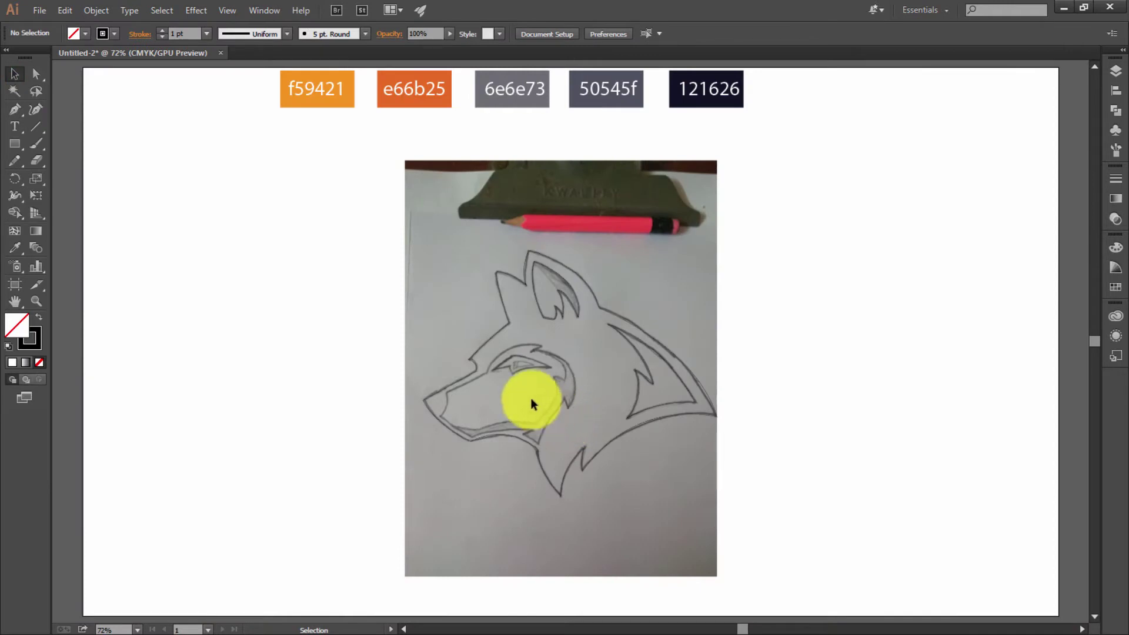
key("z")
left_click_drag(531, 397, 655, 449)
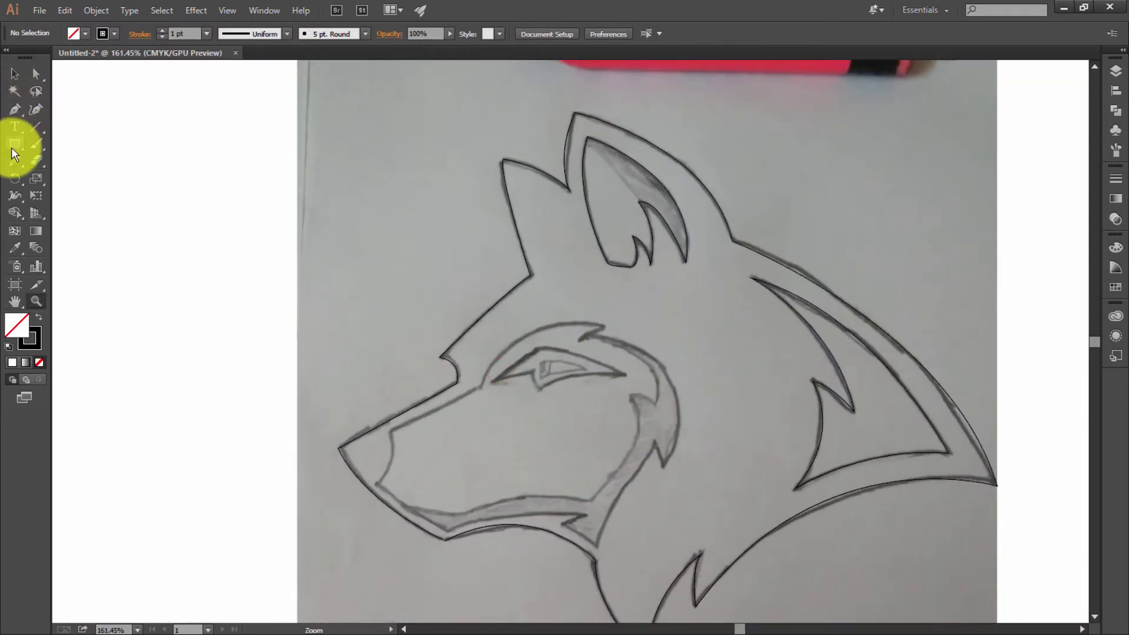
key("p")
scroll(353, 385, "down", 1)
Step: Start the face outline at the nose and curve it along the lower snout and jaw
left_click(391, 400)
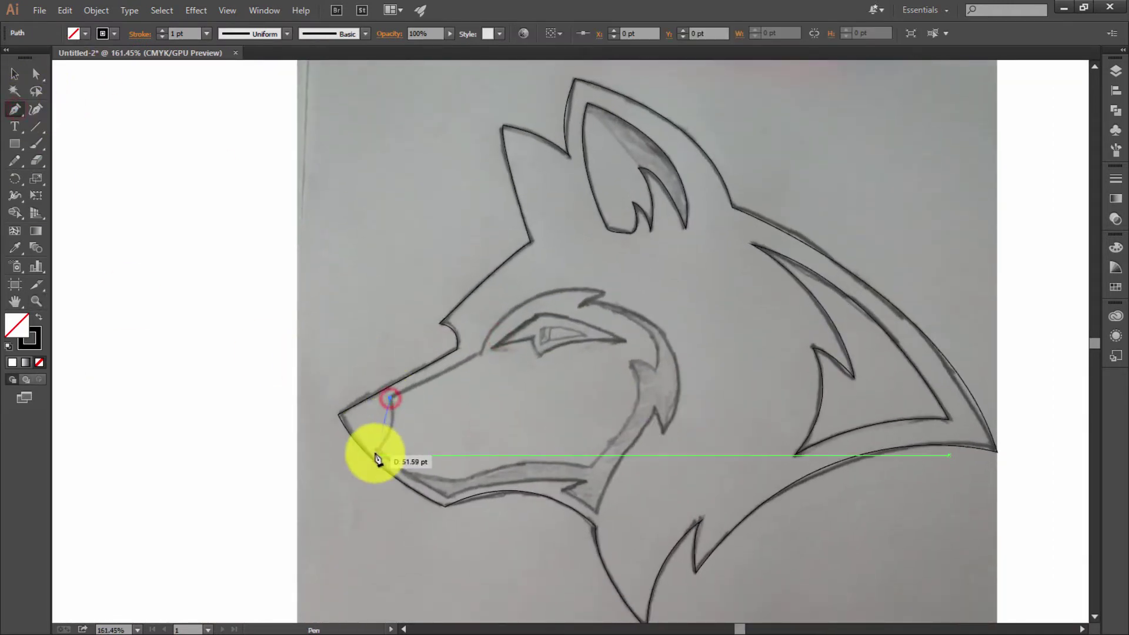
left_click_drag(377, 454, 379, 459)
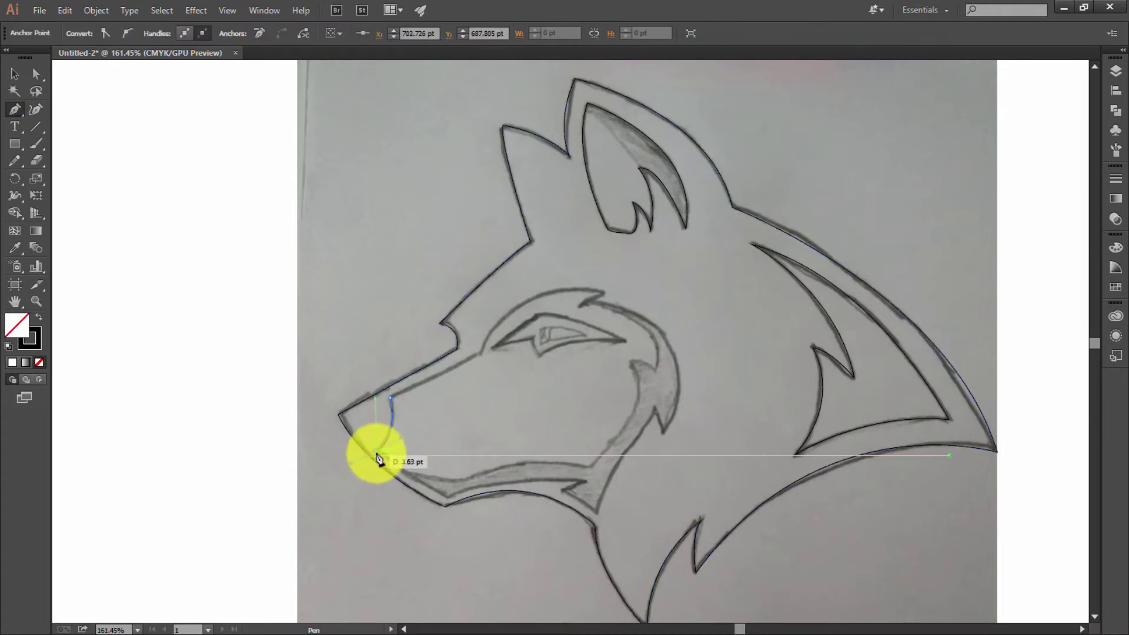
scroll(400, 465, "down", 3)
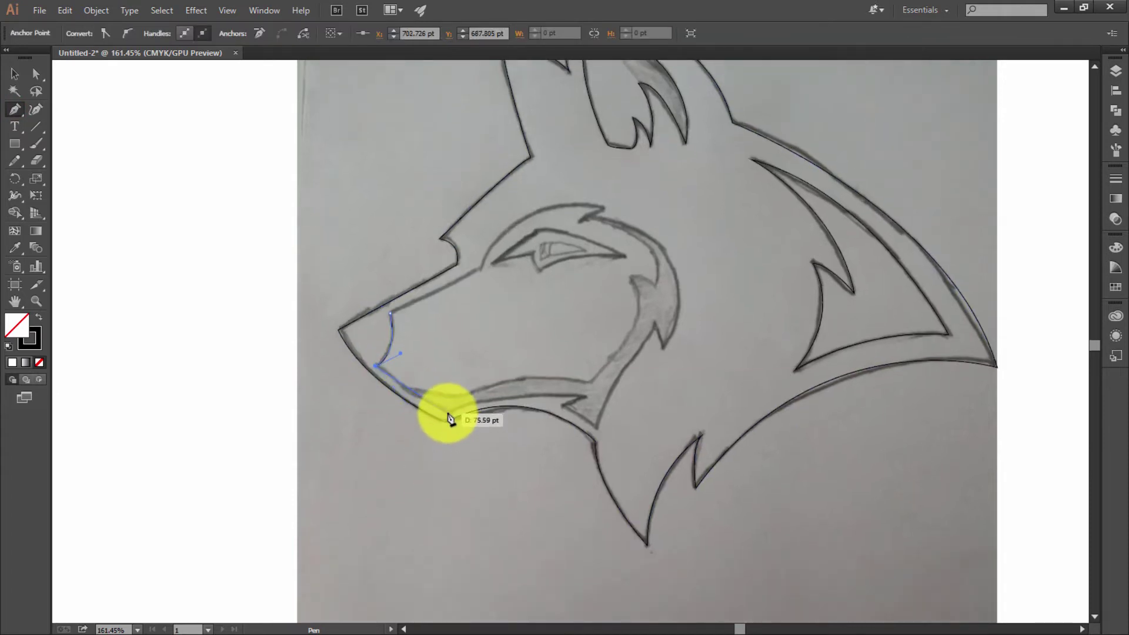
left_click_drag(456, 412, 451, 417)
left_click_drag(586, 398, 651, 418)
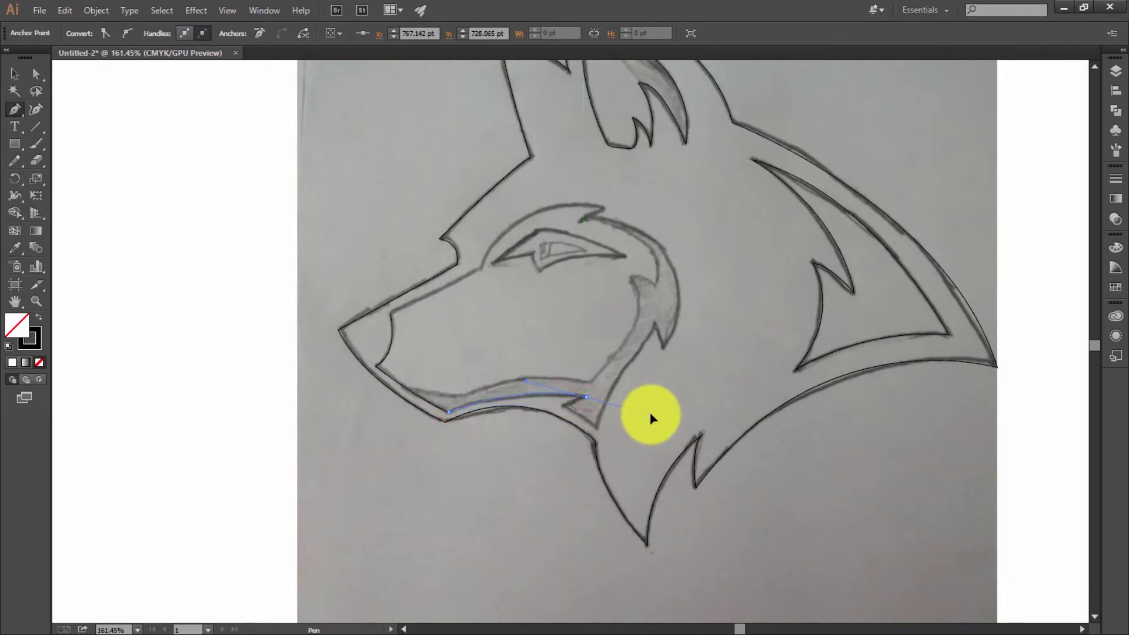
left_click_drag(584, 398, 570, 409)
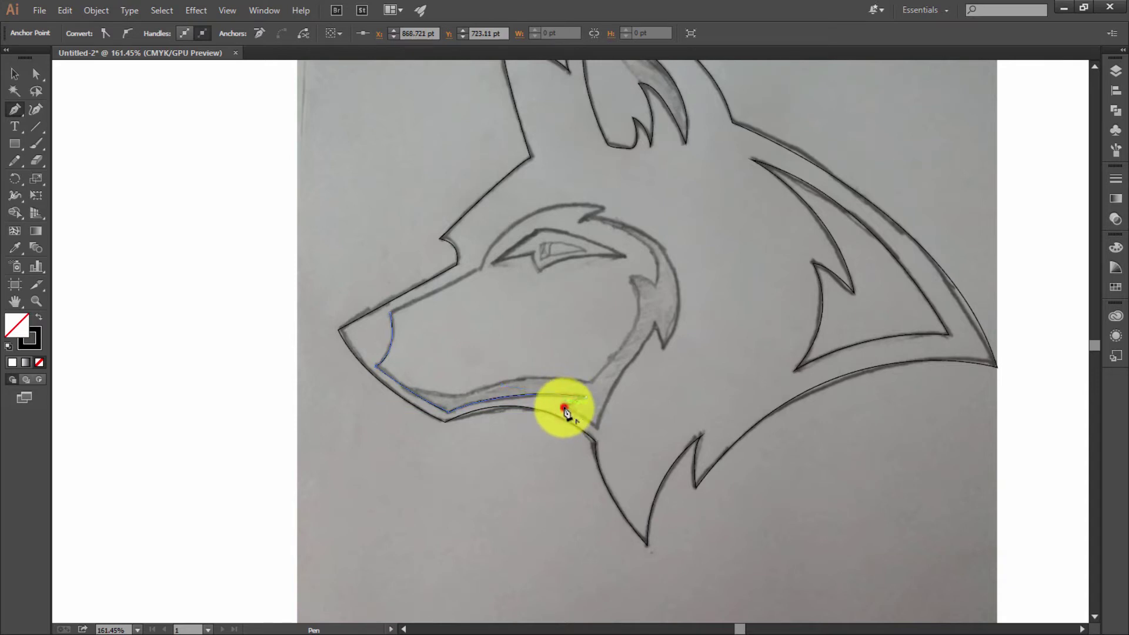
left_click_drag(566, 411, 564, 410)
Step: Zoom in on the jaw and continue the outline through the under-jaw notch and down the neck
key("ctrl")
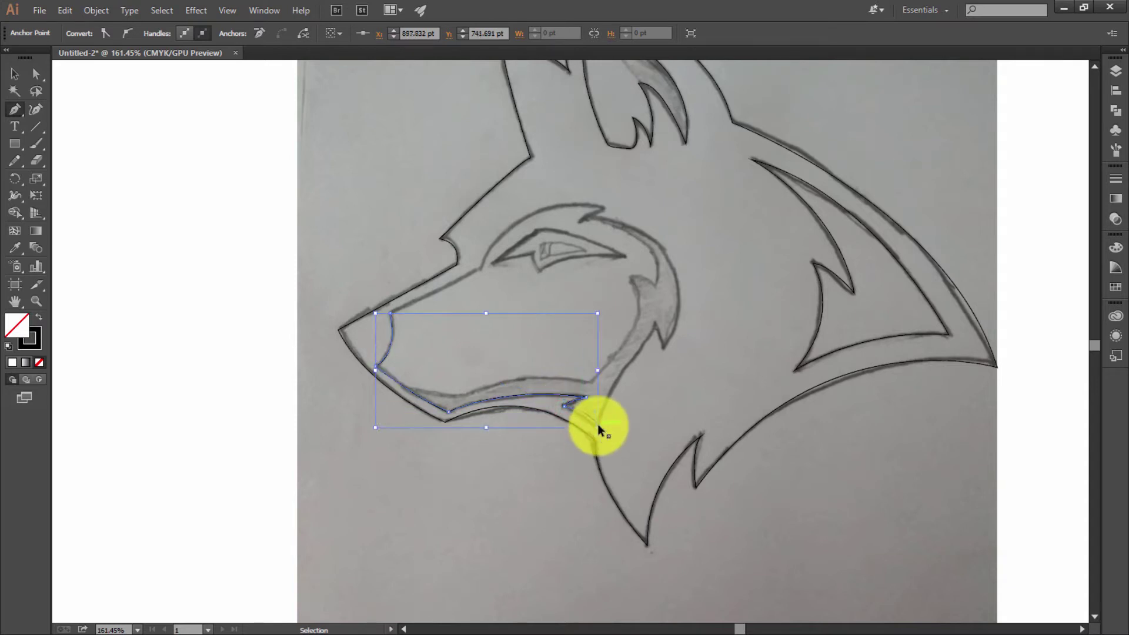
left_click_drag(579, 421, 564, 402)
scroll(685, 487, "up", 2)
scroll(714, 509, "up", 1)
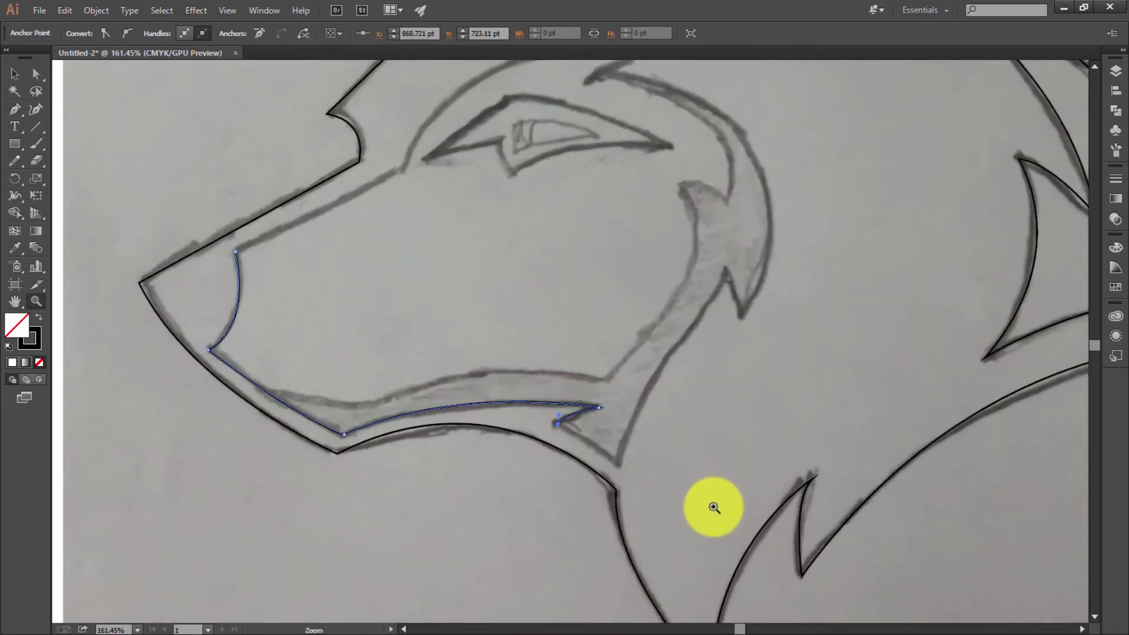
scroll(664, 491, "up", 1)
scroll(554, 407, "down", 1)
left_click(553, 400)
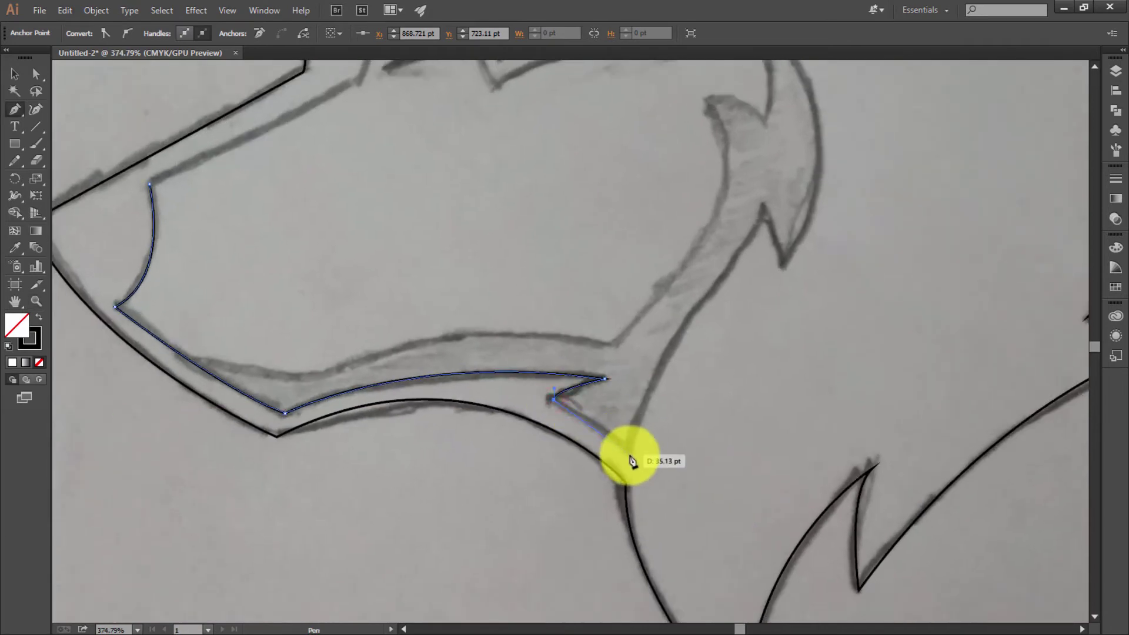
left_click_drag(631, 453, 655, 433)
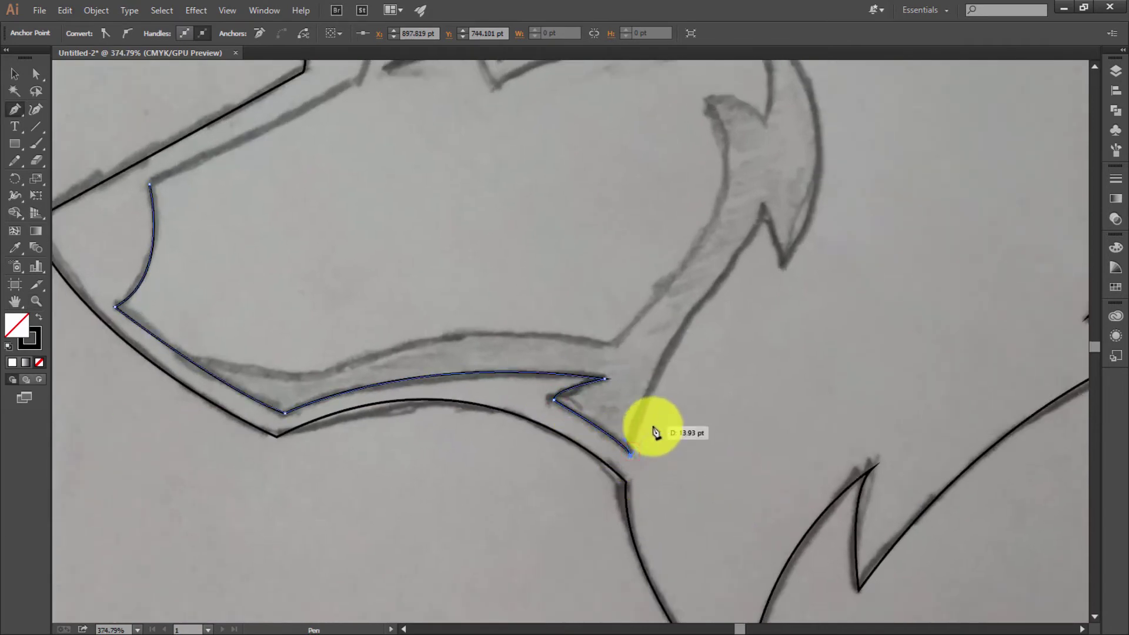
scroll(676, 400, "down", 1)
left_click_drag(708, 248, 751, 226)
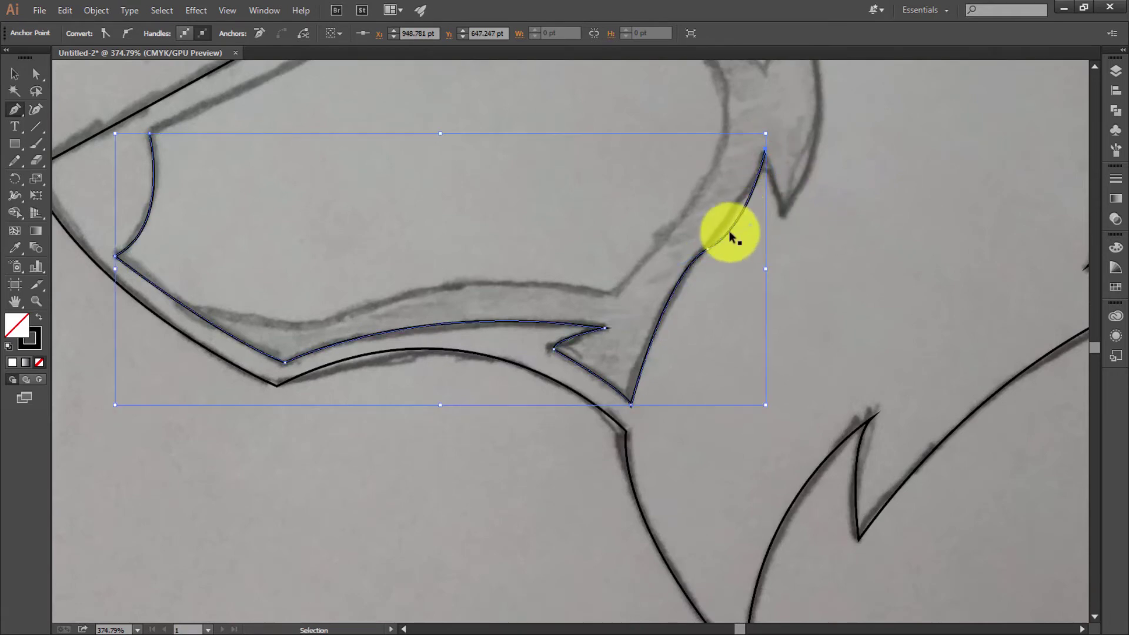
left_click(708, 248)
Step: Run the outline up to the sharp cheek spike tip and down its back edge
left_click_drag(762, 152, 769, 141)
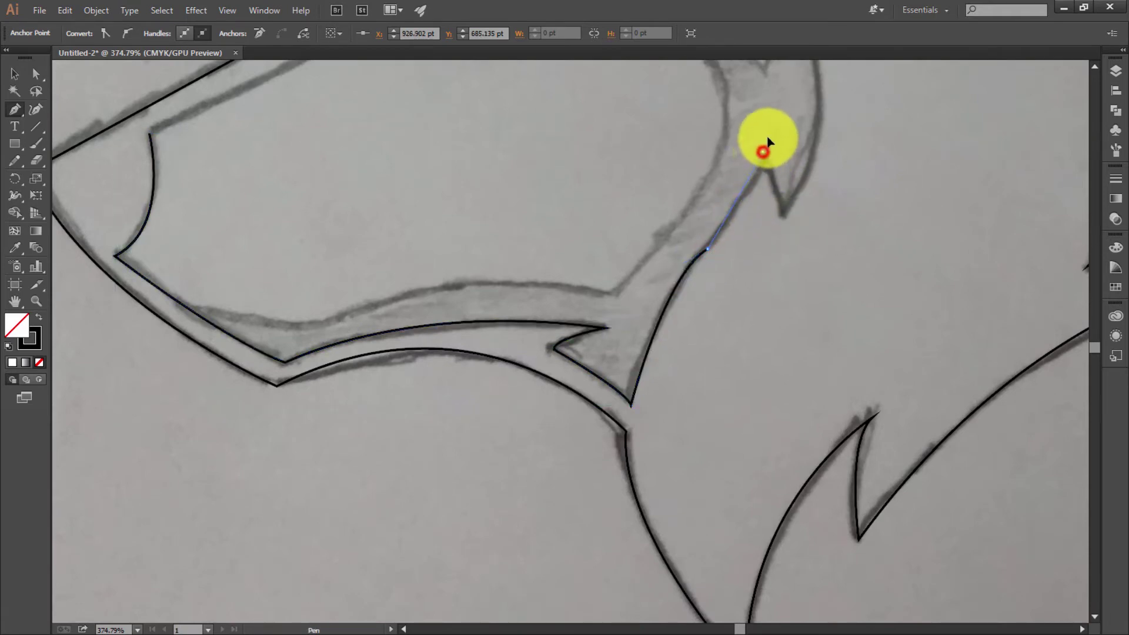
left_click(763, 152)
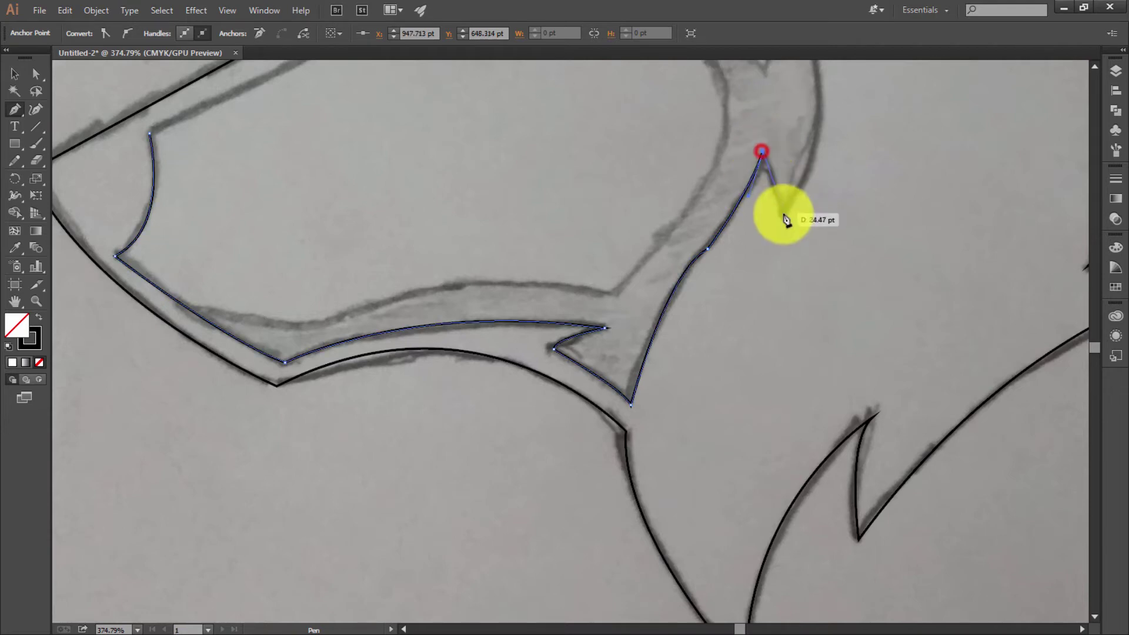
left_click_drag(783, 214, 779, 244)
left_click(783, 214)
scroll(823, 294, "up", 2)
scroll(765, 294, "up", 3)
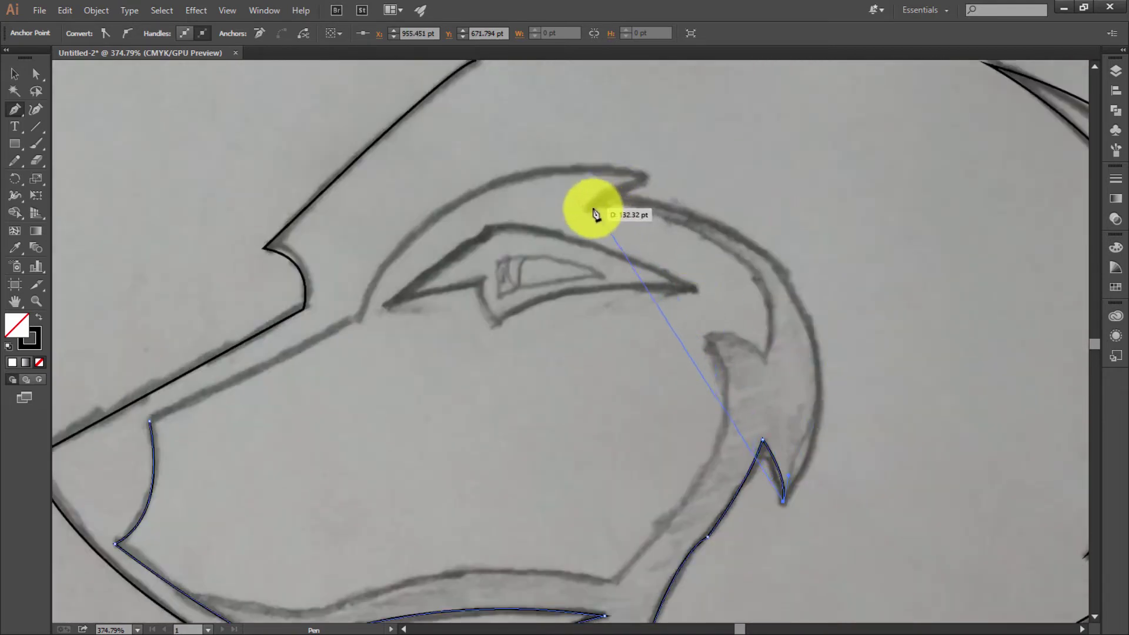
Step: Trace over the brow spike and back to the nose to close it; start a path at the eye
left_click_drag(588, 210, 244, 194)
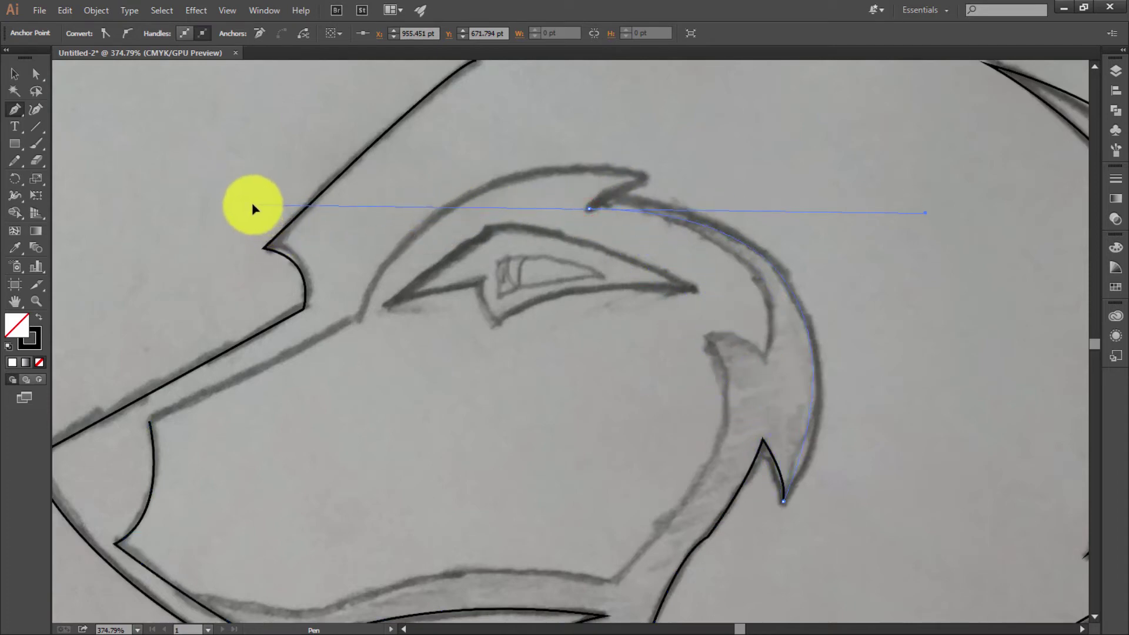
left_click(589, 208)
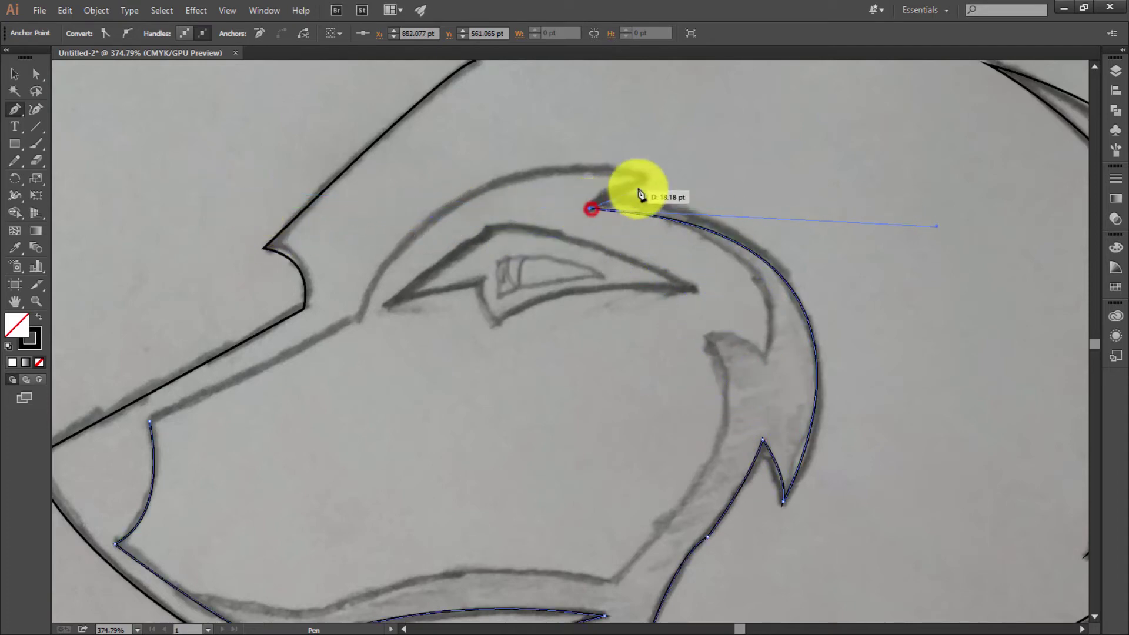
left_click_drag(650, 177, 668, 184)
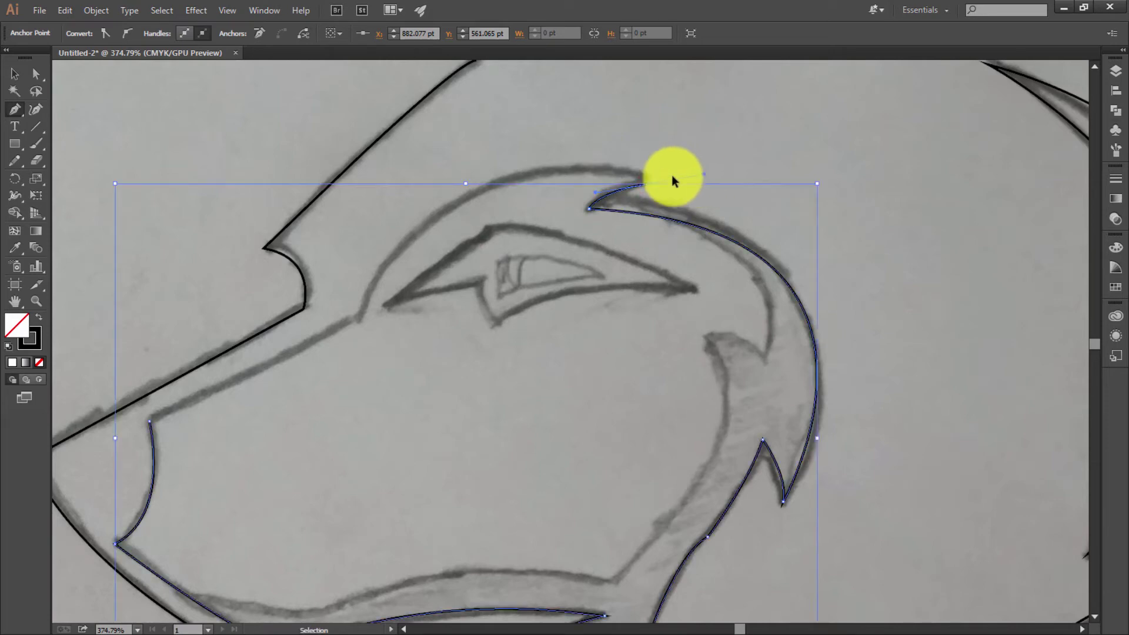
left_click(651, 177)
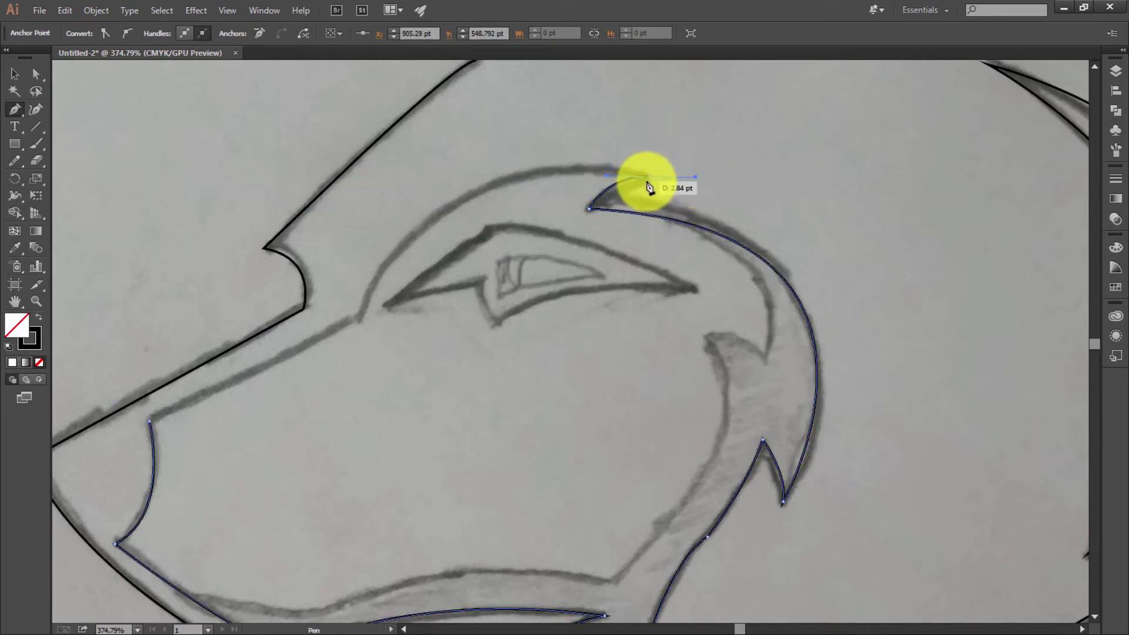
scroll(411, 294, "down", 2)
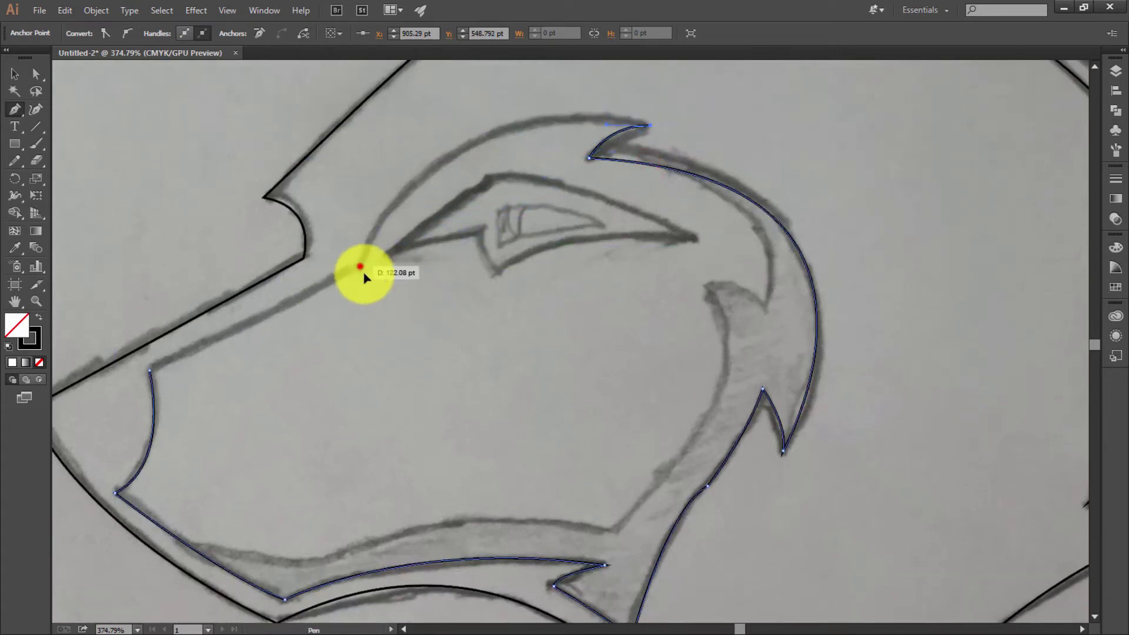
mouse_move(359, 266)
left_mouse_down()
mouse_move(266, 474)
mouse_move(279, 471)
left_mouse_up()
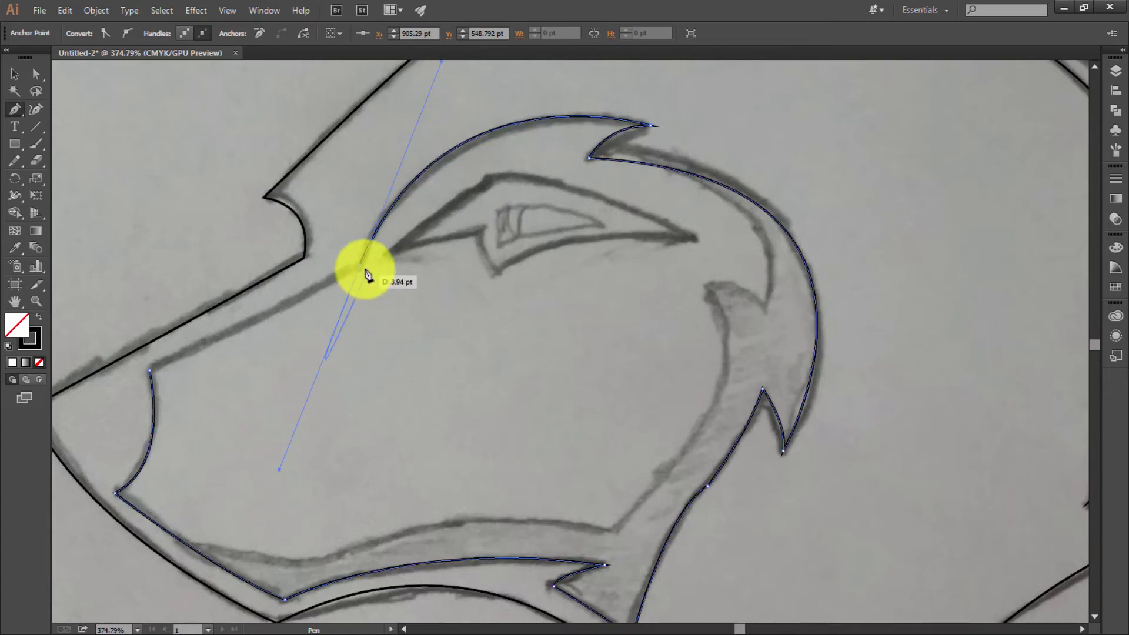
left_click(151, 372)
scroll(491, 244, "up", 1)
left_click(381, 304)
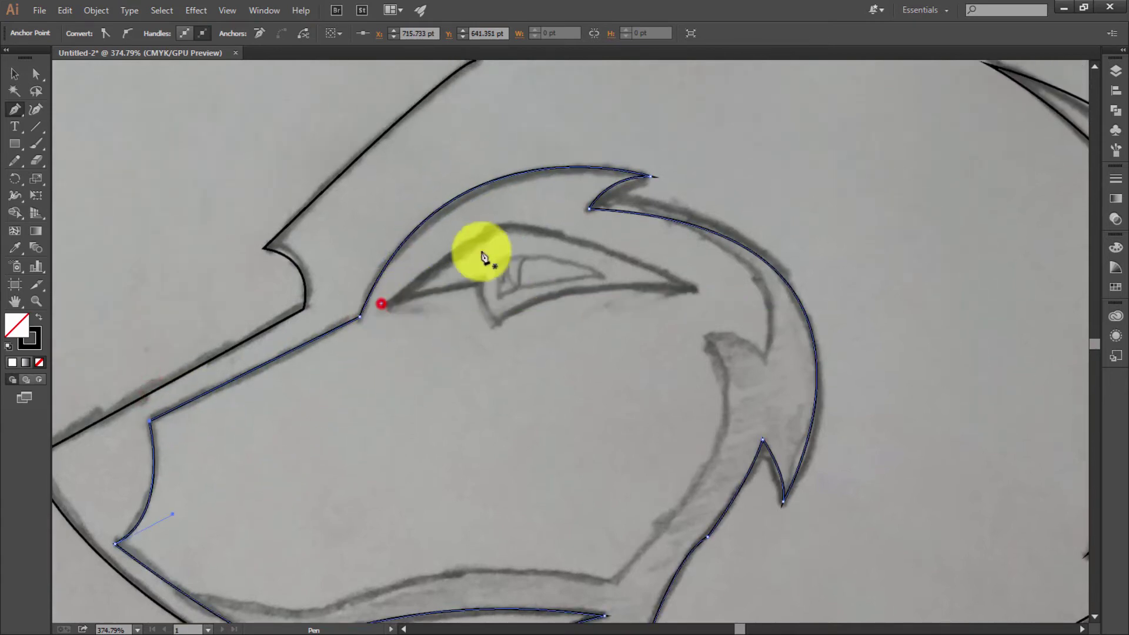
Step: Trace the eye as a closed notched almond outline with sharp corners
left_click_drag(501, 218, 492, 231)
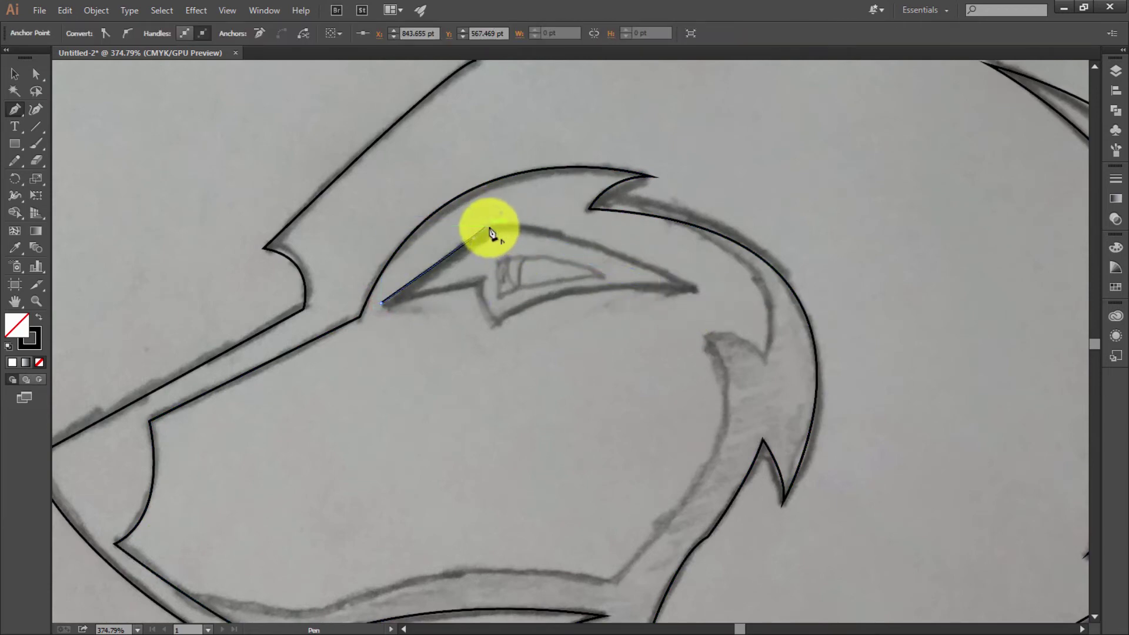
left_click(488, 227)
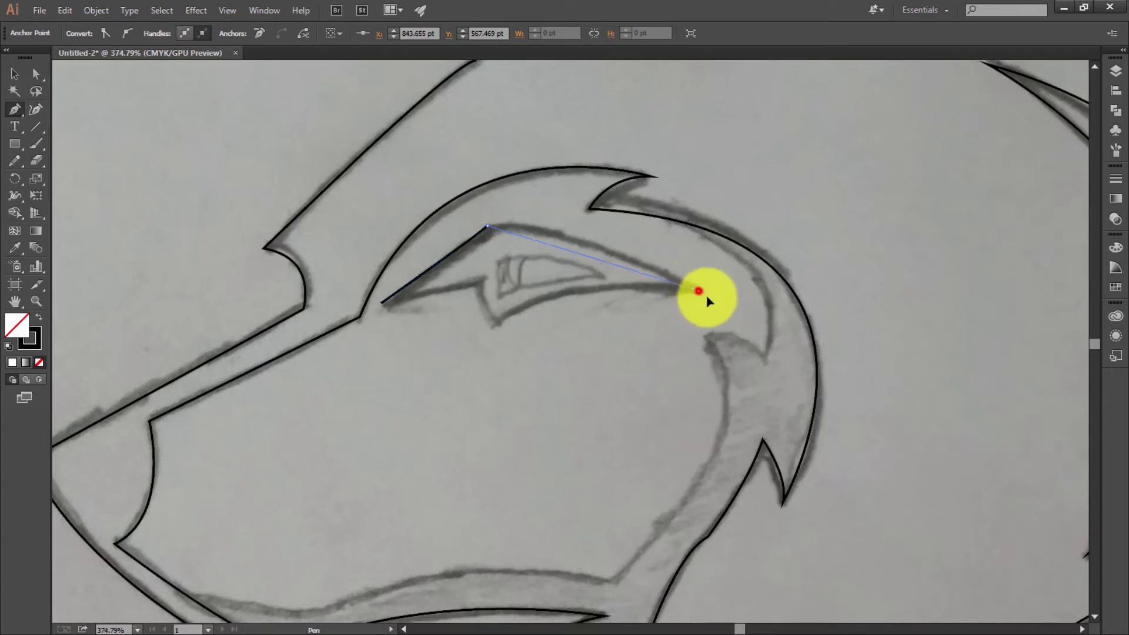
left_click_drag(699, 291, 859, 381)
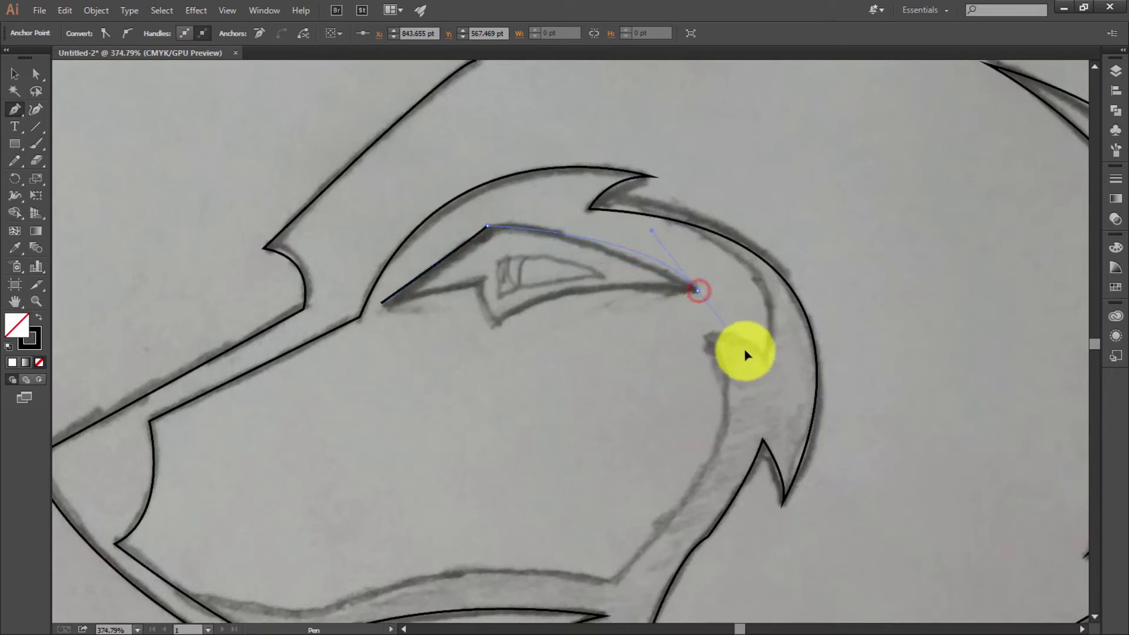
left_click(698, 291)
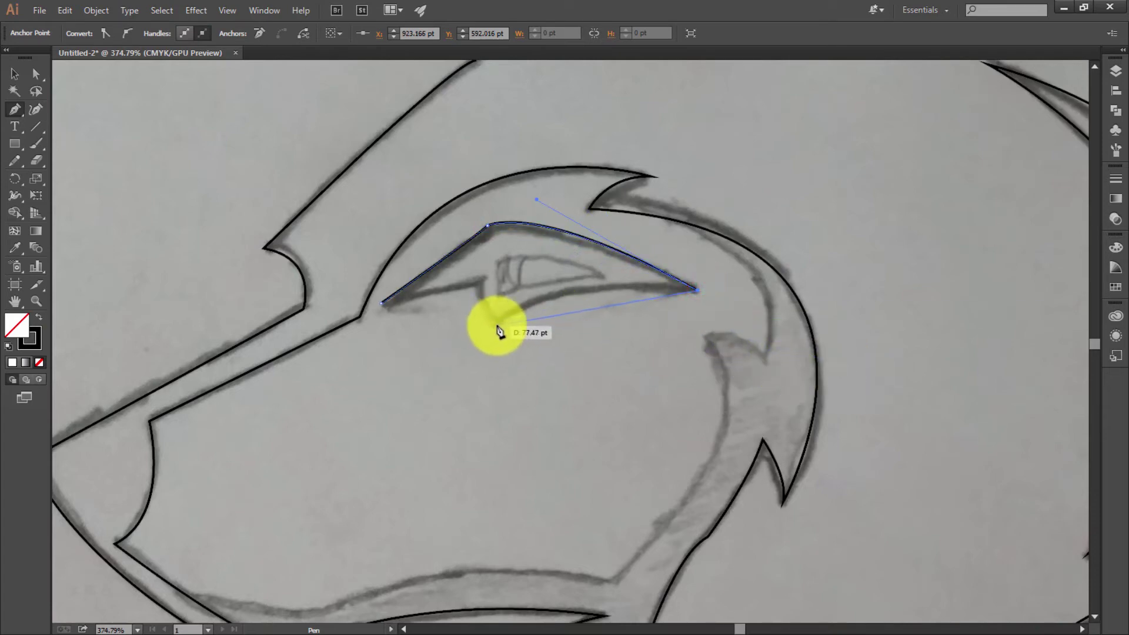
left_click_drag(497, 325, 436, 398)
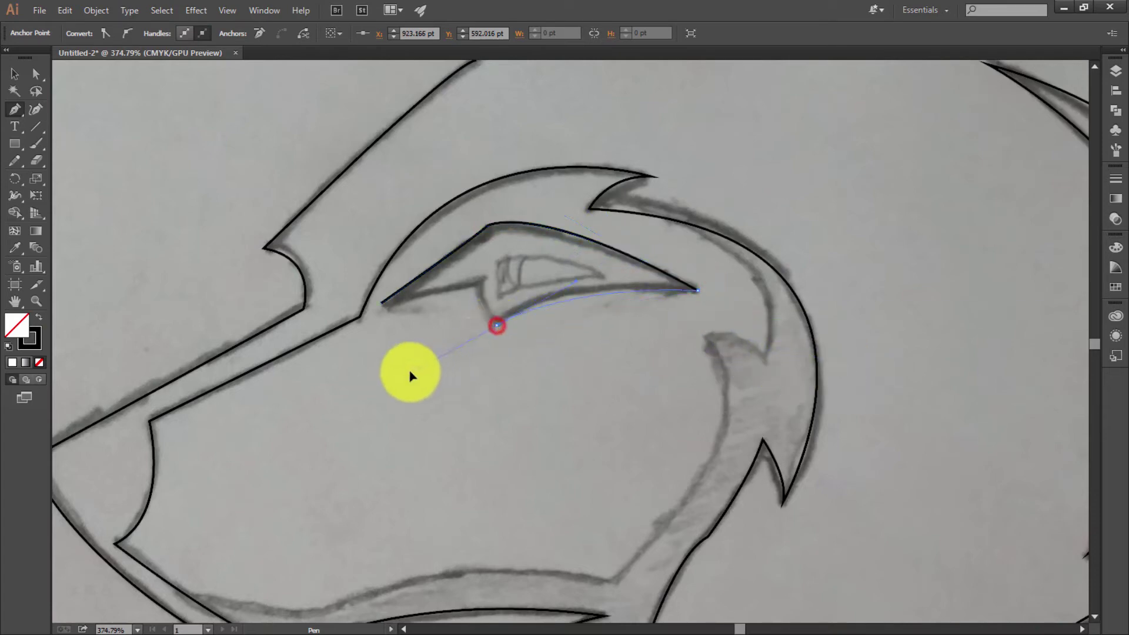
left_click(497, 324)
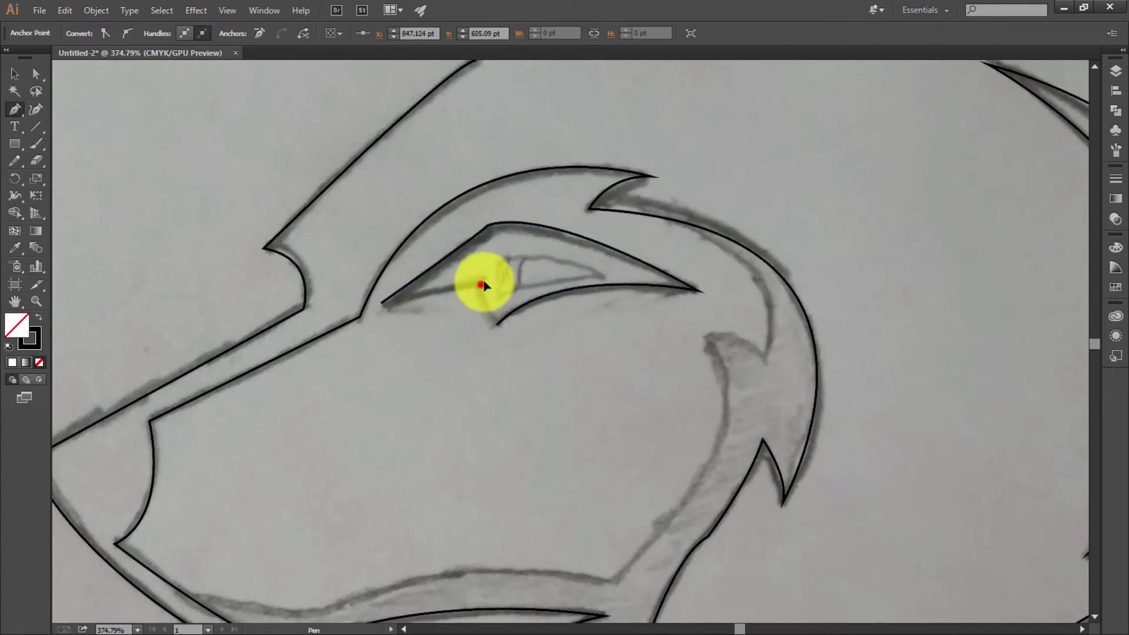
mouse_move(494, 271)
left_mouse_down()
mouse_move(481, 289)
mouse_move(486, 280)
left_mouse_up()
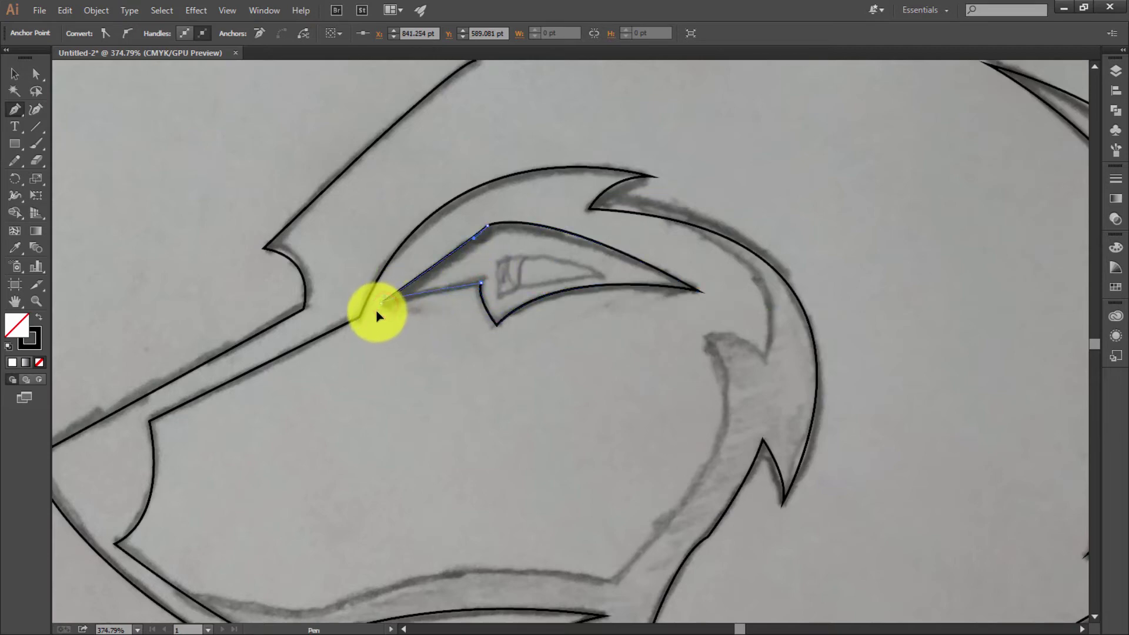
left_click(380, 304)
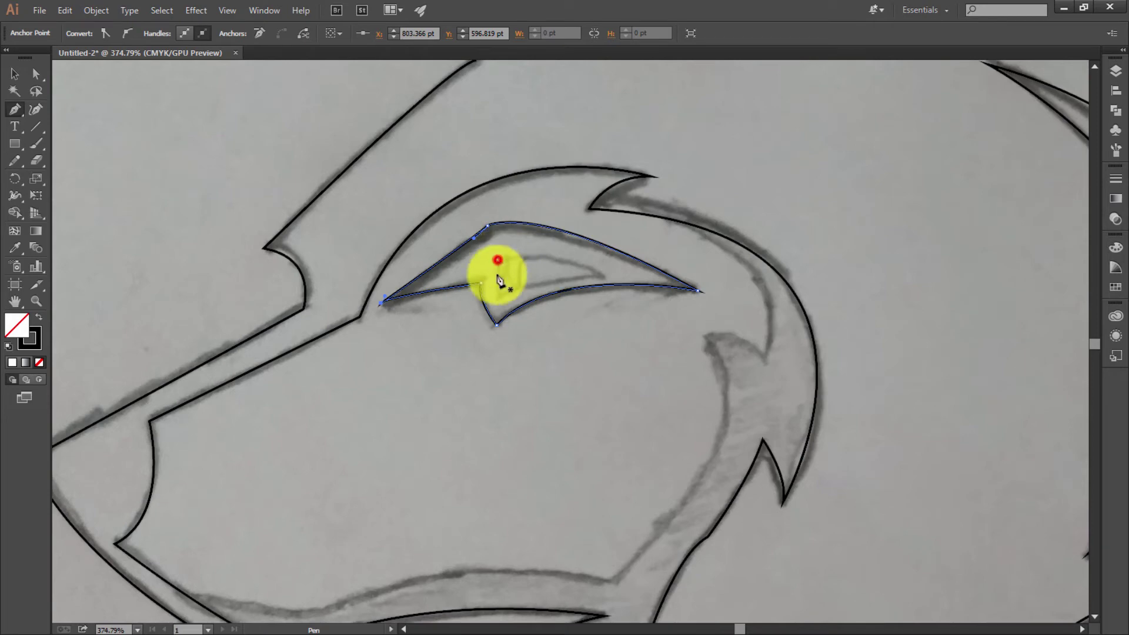
Step: Draw the smaller pointed inner eye shape inside the outline, then deselect
left_click_drag(497, 261, 498, 301)
left_click(498, 298)
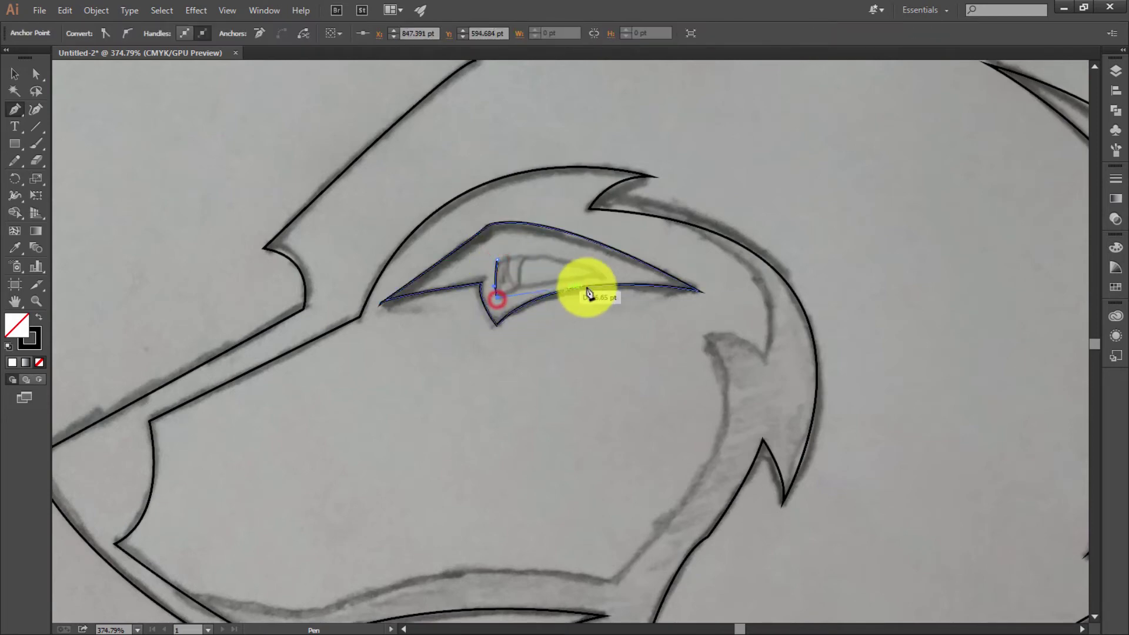
left_click_drag(621, 287, 605, 272)
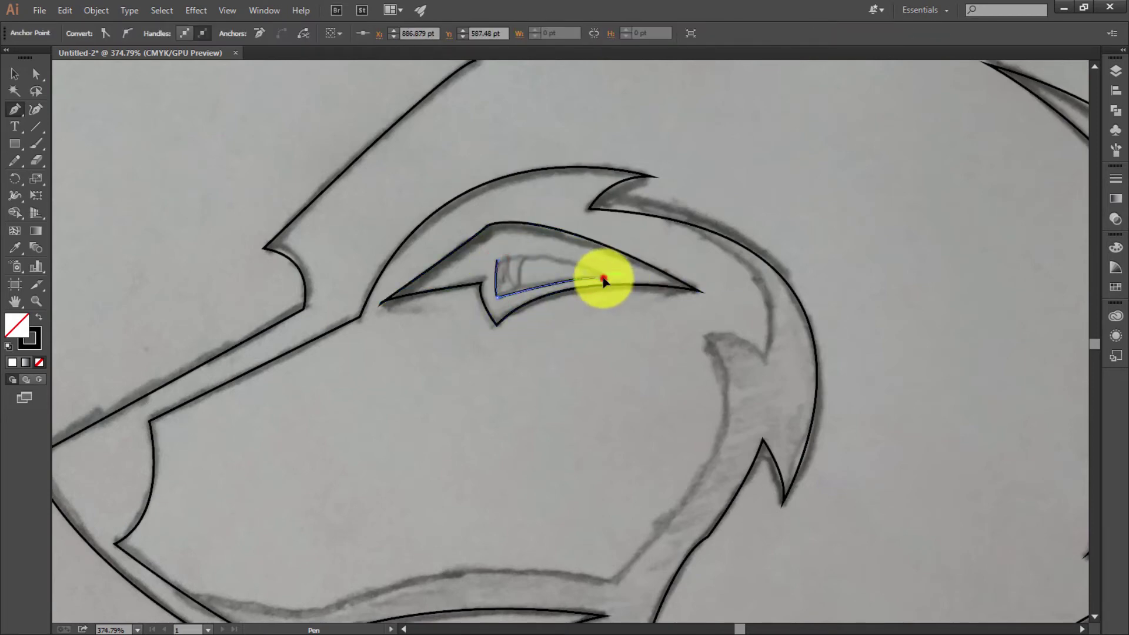
left_click_drag(498, 260, 426, 274)
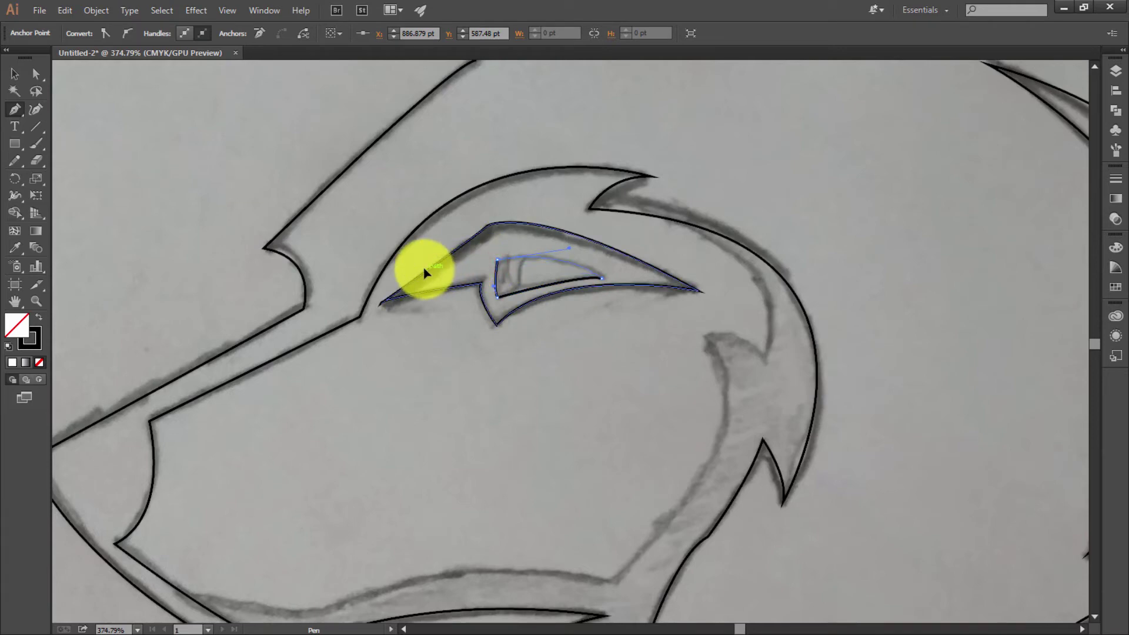
scroll(529, 270, "down", 1)
left_click(15, 73)
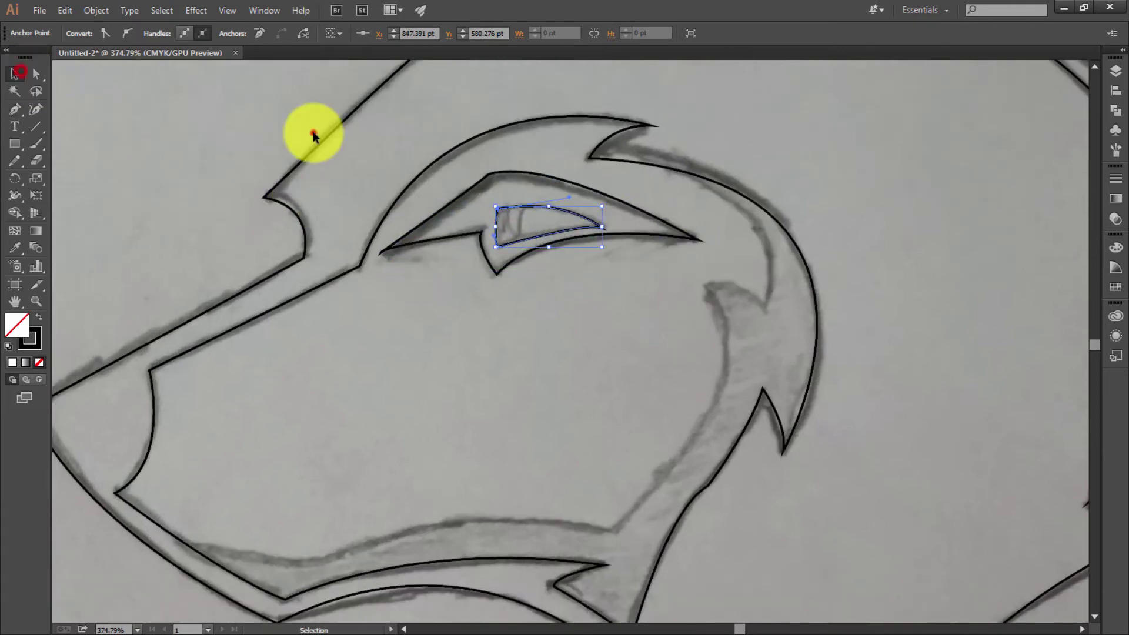
left_click(314, 134)
scroll(446, 317, "up", 1)
Step: Trace a closed path along the jaw stripe toward the neck
scroll(547, 319, "down", 3)
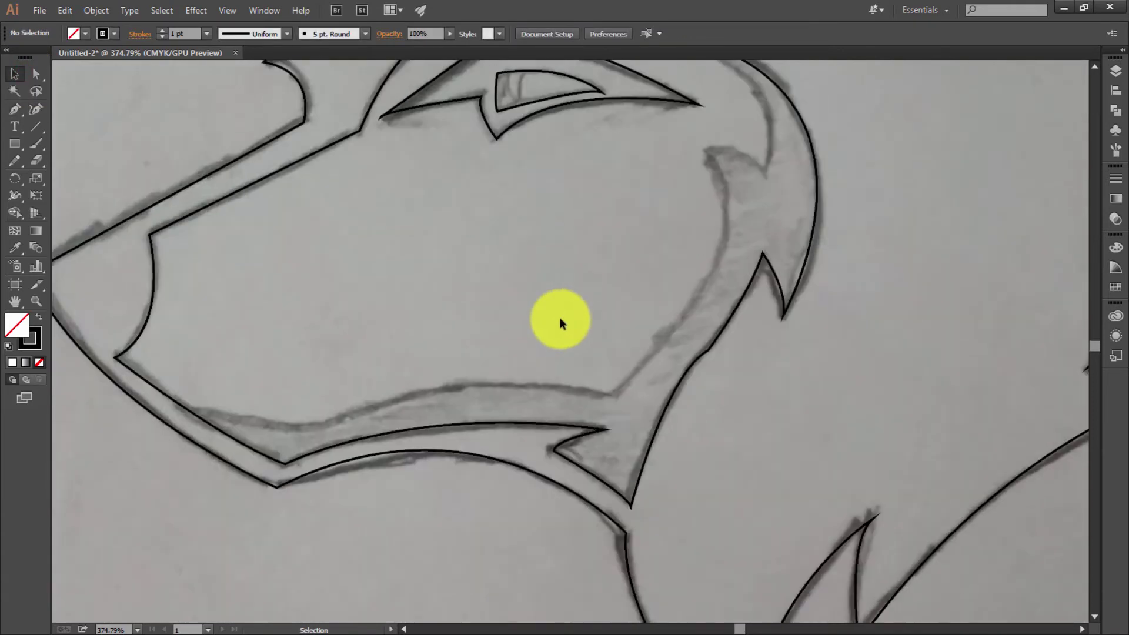
scroll(316, 288, "up", 2)
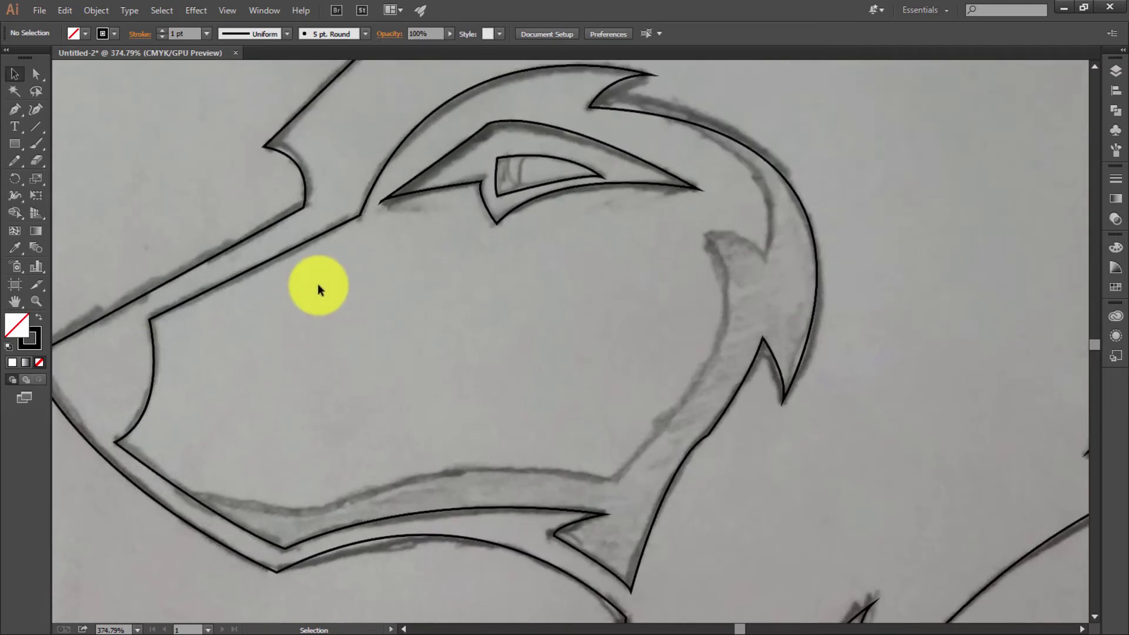
left_click(24, 111)
left_click(184, 491)
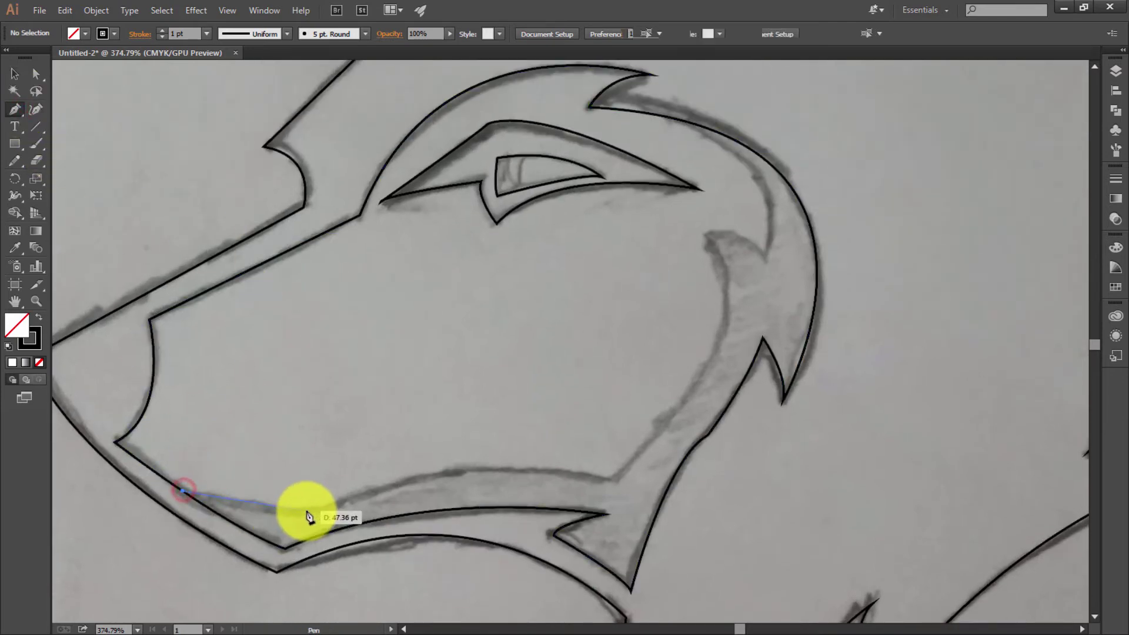
left_click_drag(316, 511, 340, 507)
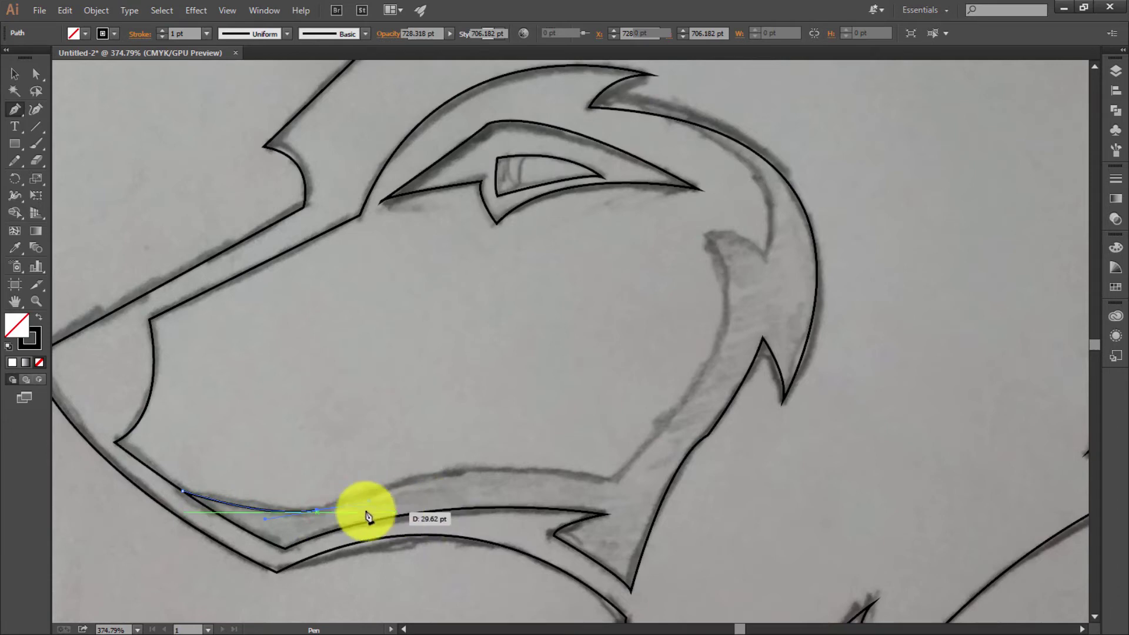
left_click(316, 509)
mouse_move(612, 480)
left_mouse_down()
mouse_move(791, 529)
mouse_move(797, 520)
left_mouse_up()
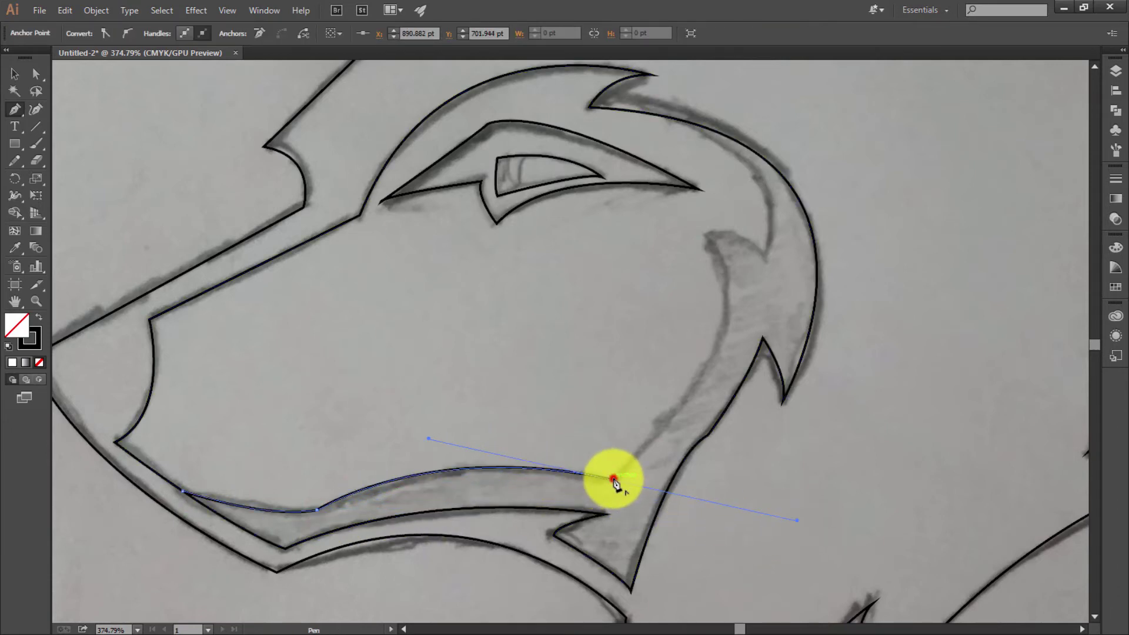
left_click(612, 480)
scroll(721, 484, "up", 2)
scroll(700, 377, "up", 2)
mouse_move(707, 369)
left_mouse_down()
mouse_move(640, 237)
mouse_move(632, 242)
mouse_move(765, 394)
left_mouse_up()
left_click(765, 393)
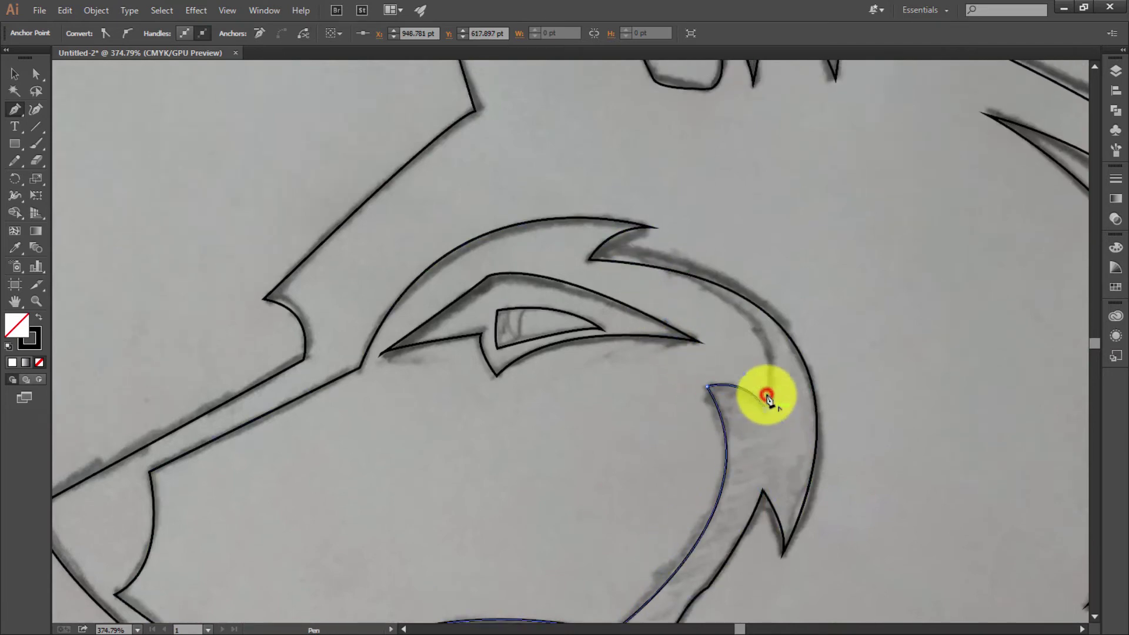
Step: Trace the inner-ear line with its notched fold along the back of the head
scroll(765, 395, "up", 3)
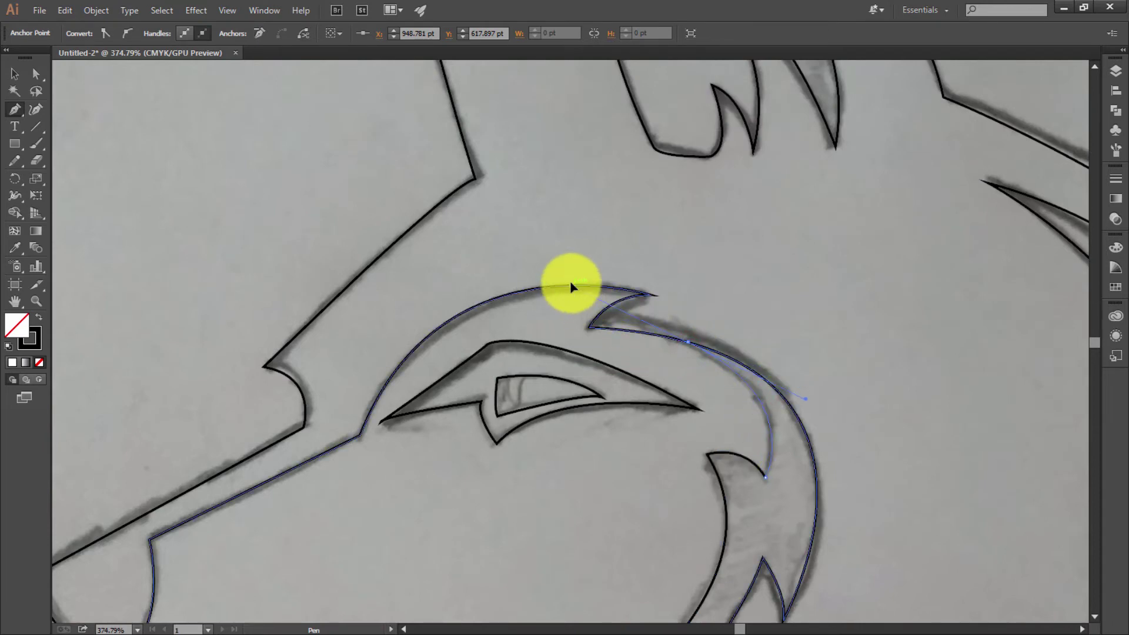
left_click_drag(573, 286, 708, 355)
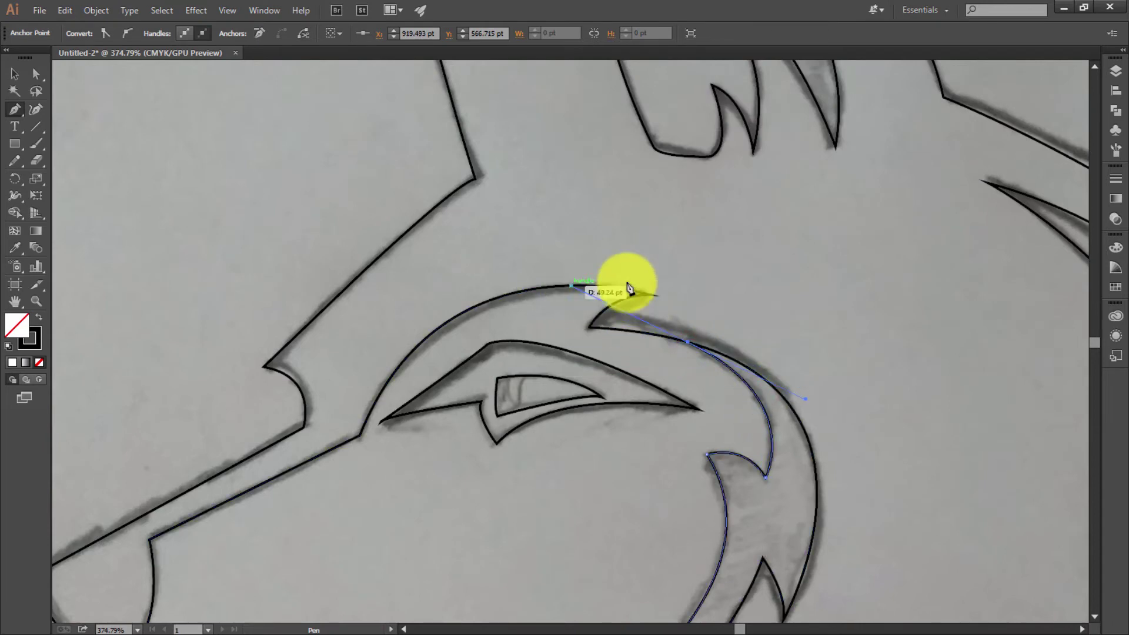
left_click(688, 342)
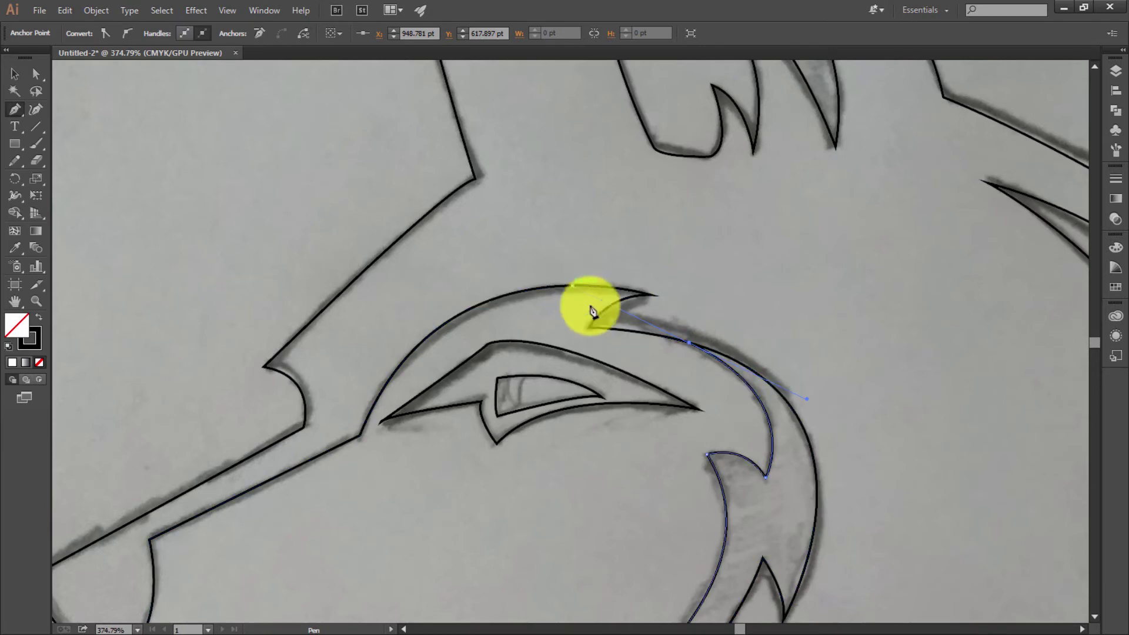
scroll(791, 304, "up", 1)
scroll(791, 306, "up", 4)
scroll(791, 306, "up", 5)
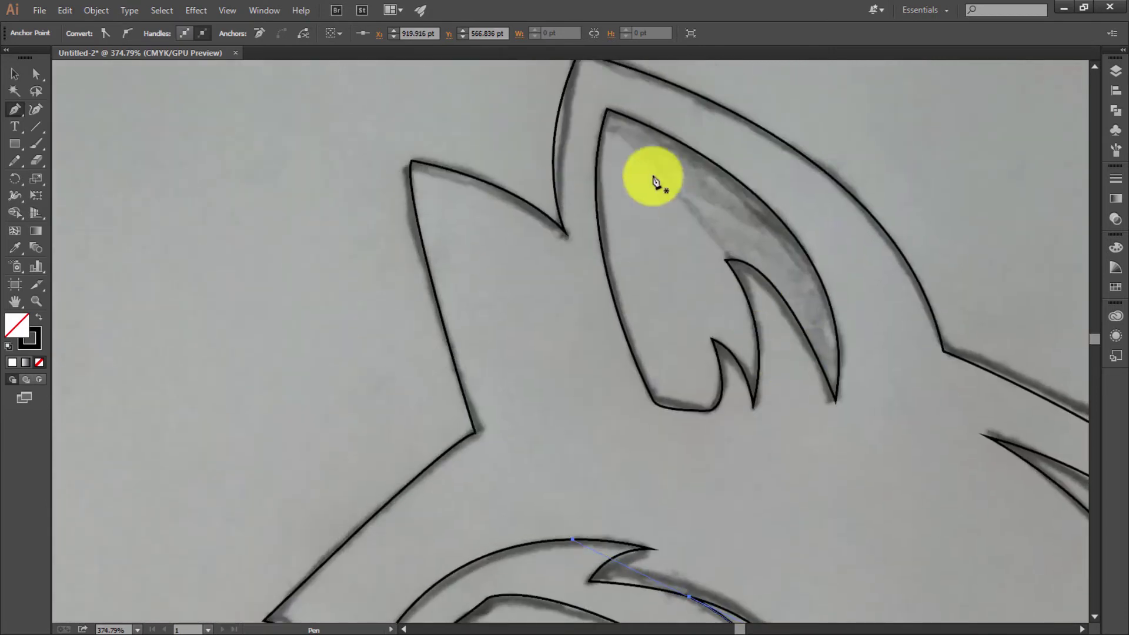
mouse_move(605, 127)
left_mouse_down()
mouse_move(744, 309)
mouse_move(732, 301)
left_mouse_up()
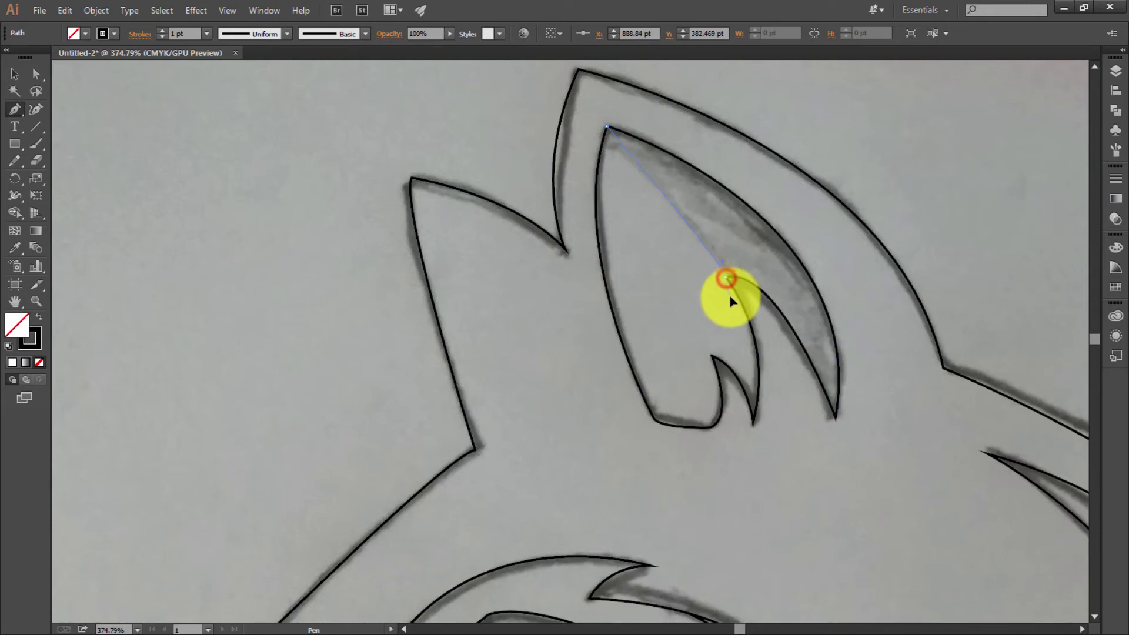
left_click(744, 329)
Step: Start the brow path below the eye, curving up to the eye's right corner
scroll(824, 412, "down", 5)
scroll(765, 429, "down", 5)
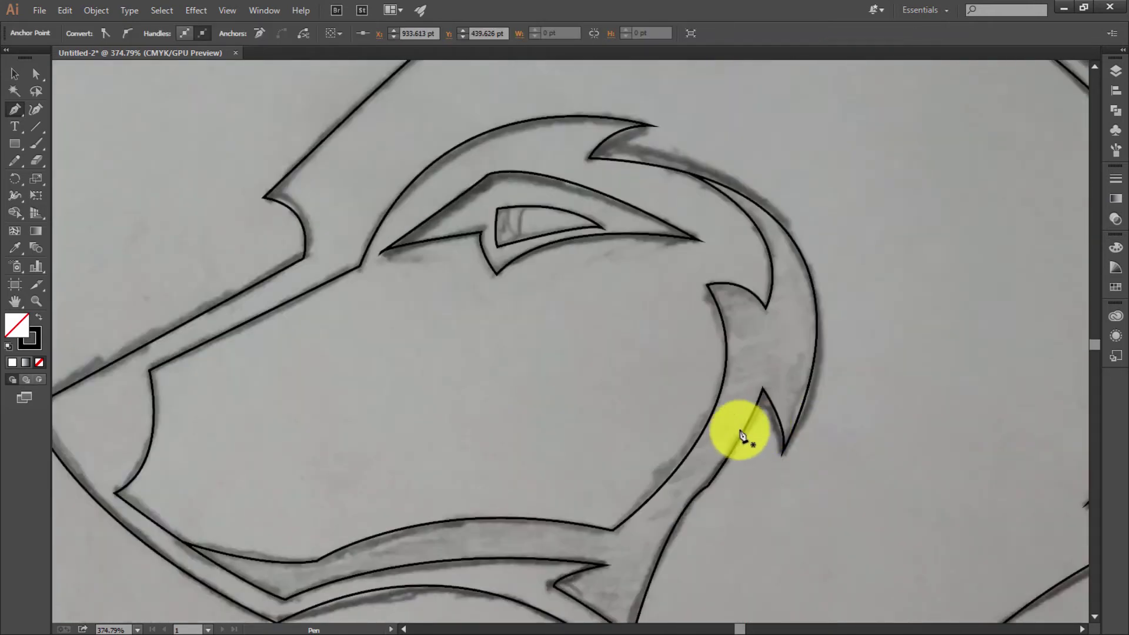
scroll(742, 435, "down", 4)
mouse_move(381, 150)
left_mouse_down()
mouse_move(462, 152)
mouse_move(511, 202)
left_mouse_up()
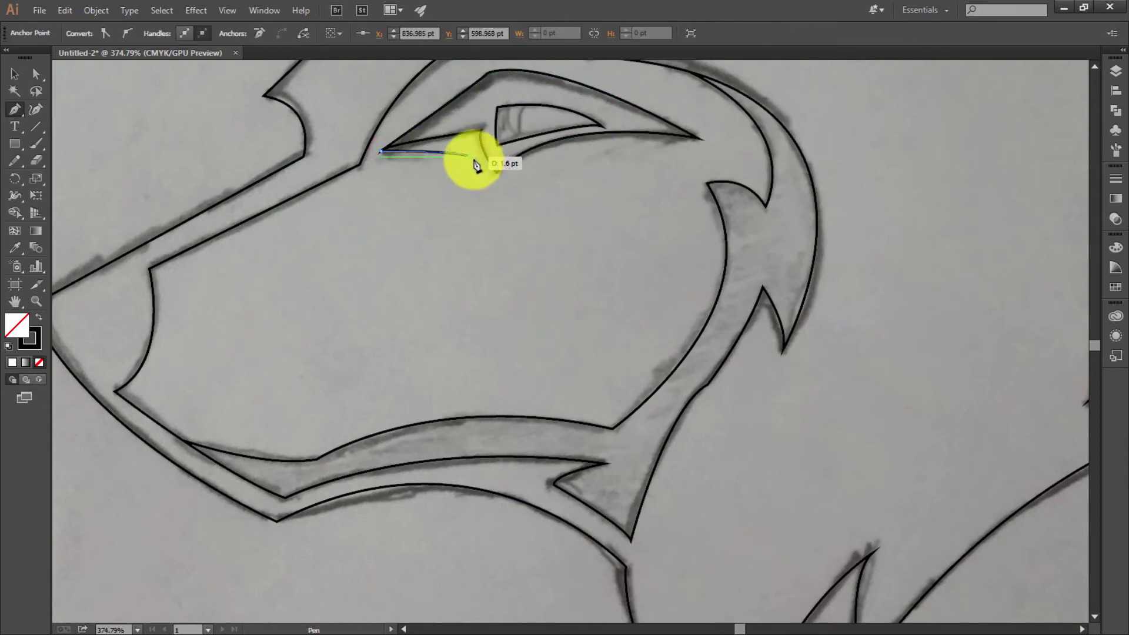
left_click(496, 192)
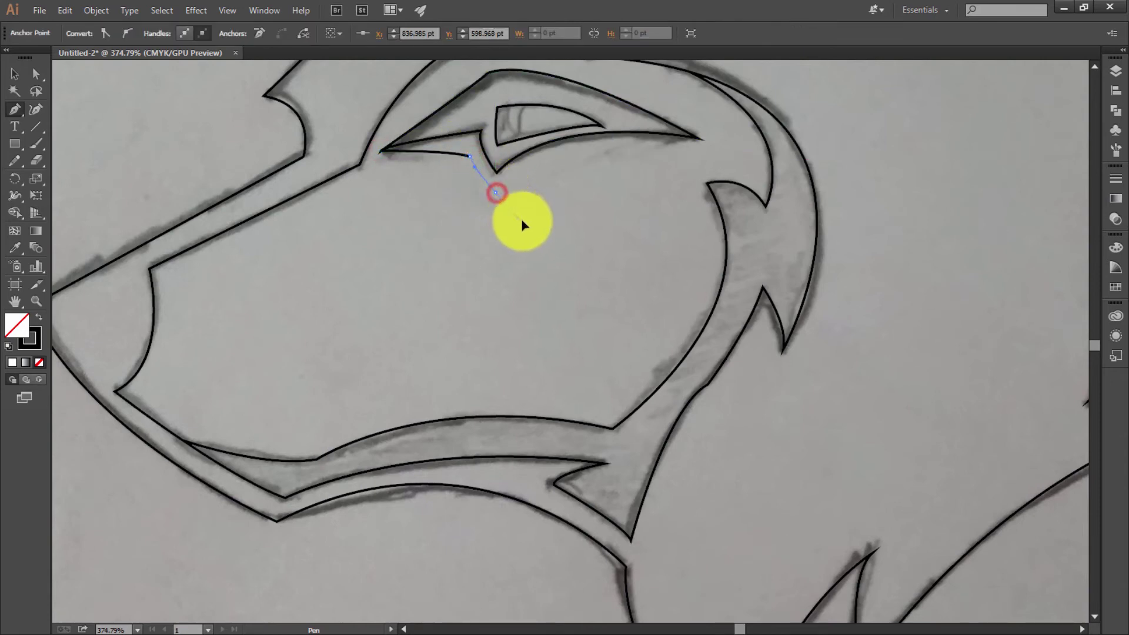
left_click(496, 193)
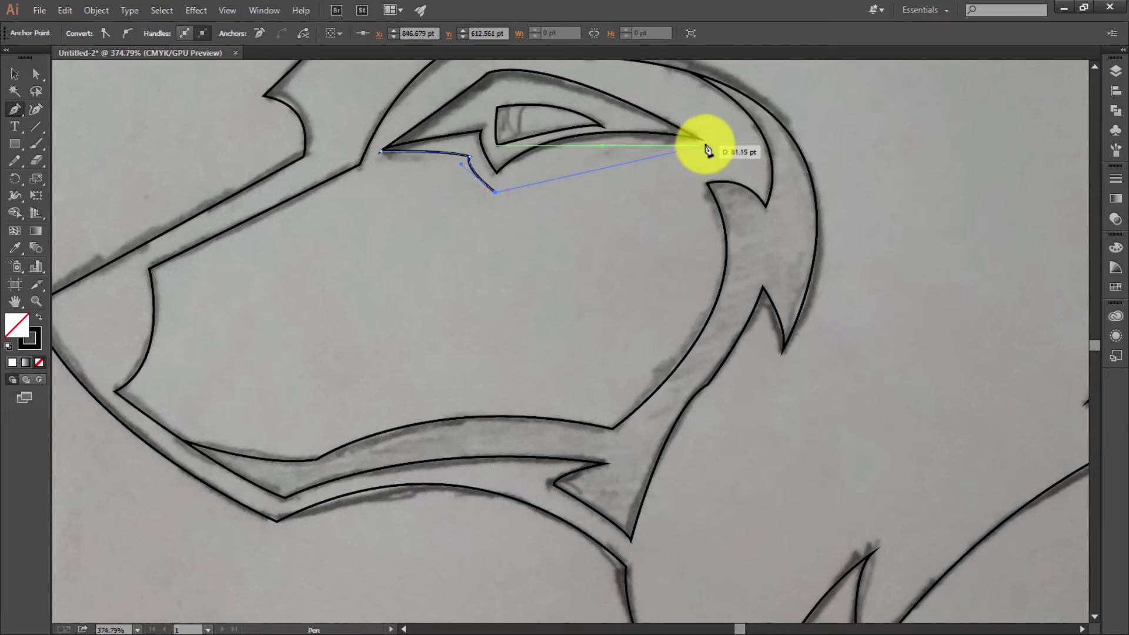
left_click_drag(699, 139, 795, 141)
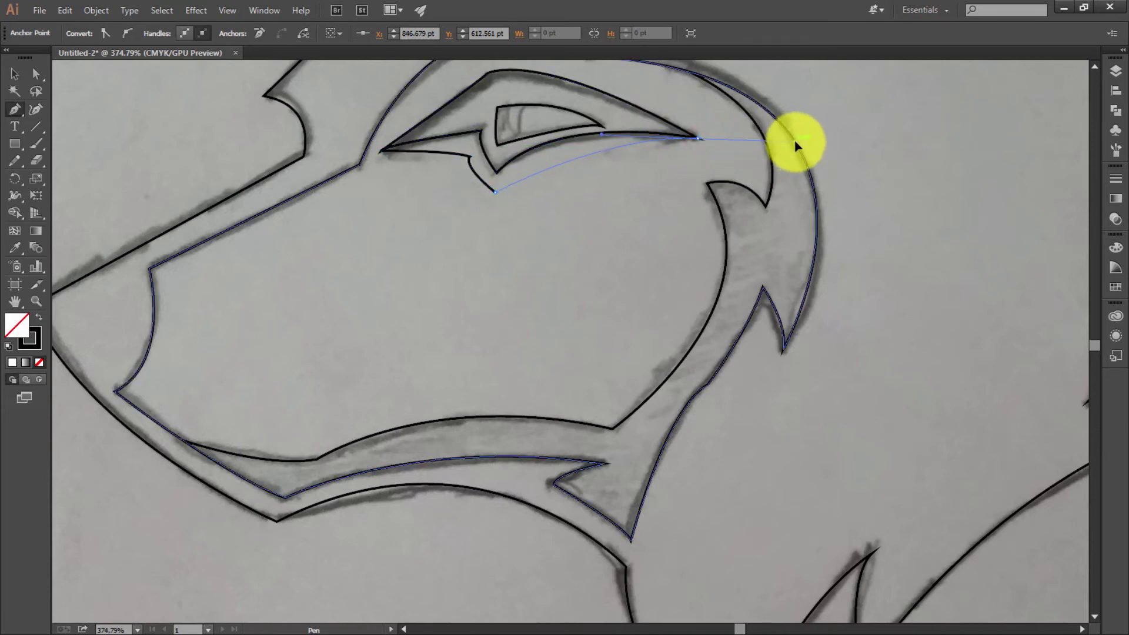
Step: Undo the brow path's last segment and redraw it dipping to a notch, then up to the outer corner
left_click(15, 73)
left_click(329, 163)
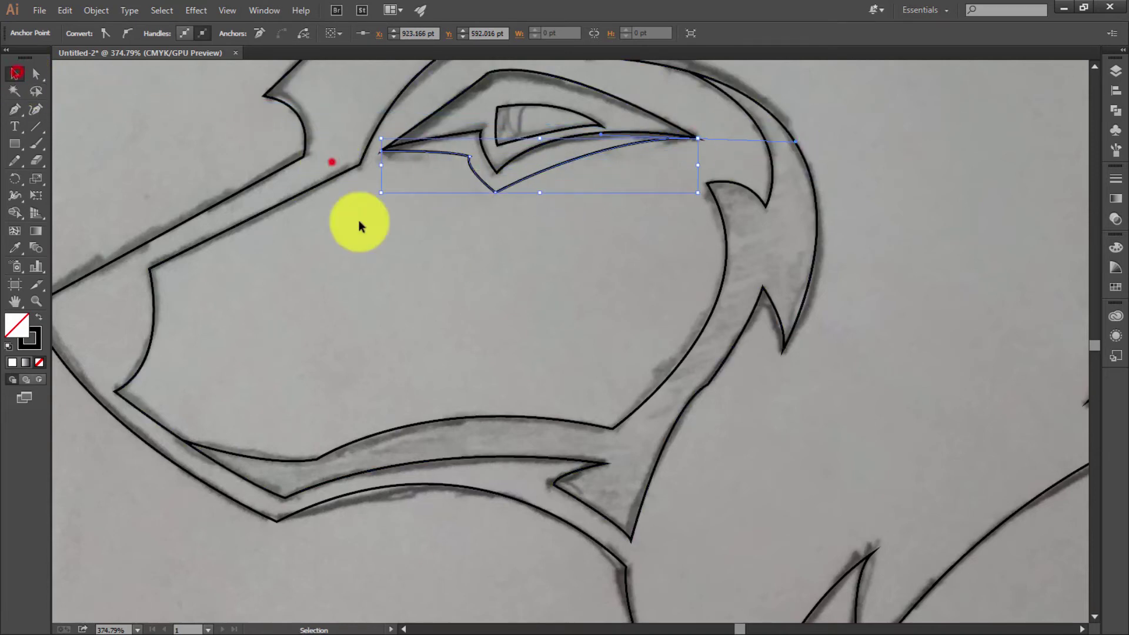
scroll(489, 271, "up", 2)
left_click(471, 226)
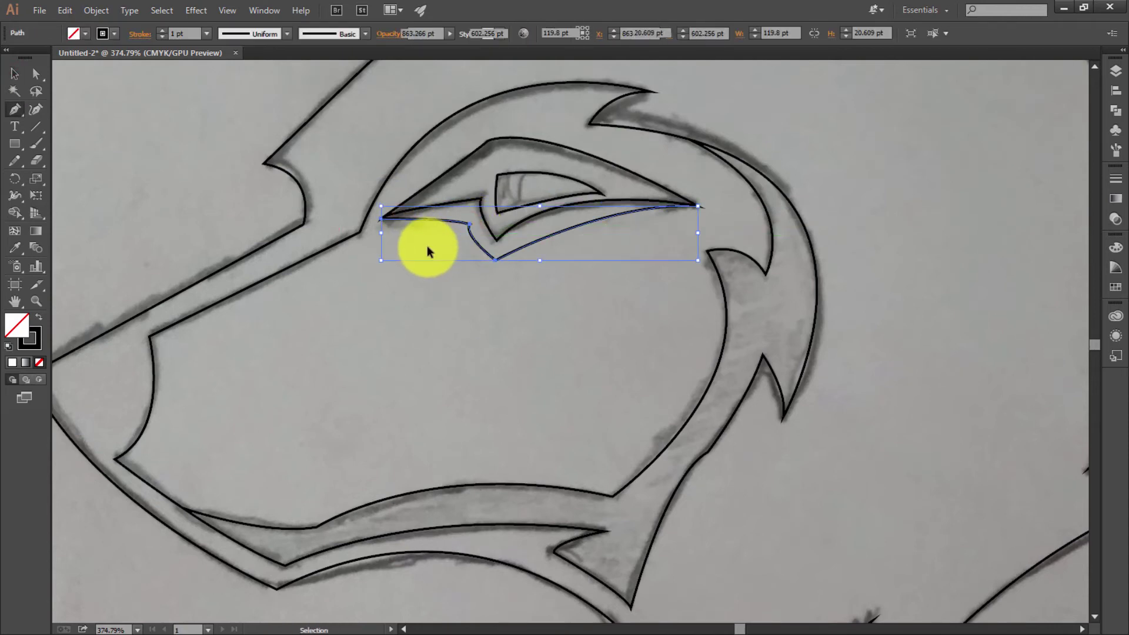
key("ctrl+z")
key("ctrl+z")
key("ctrl+z")
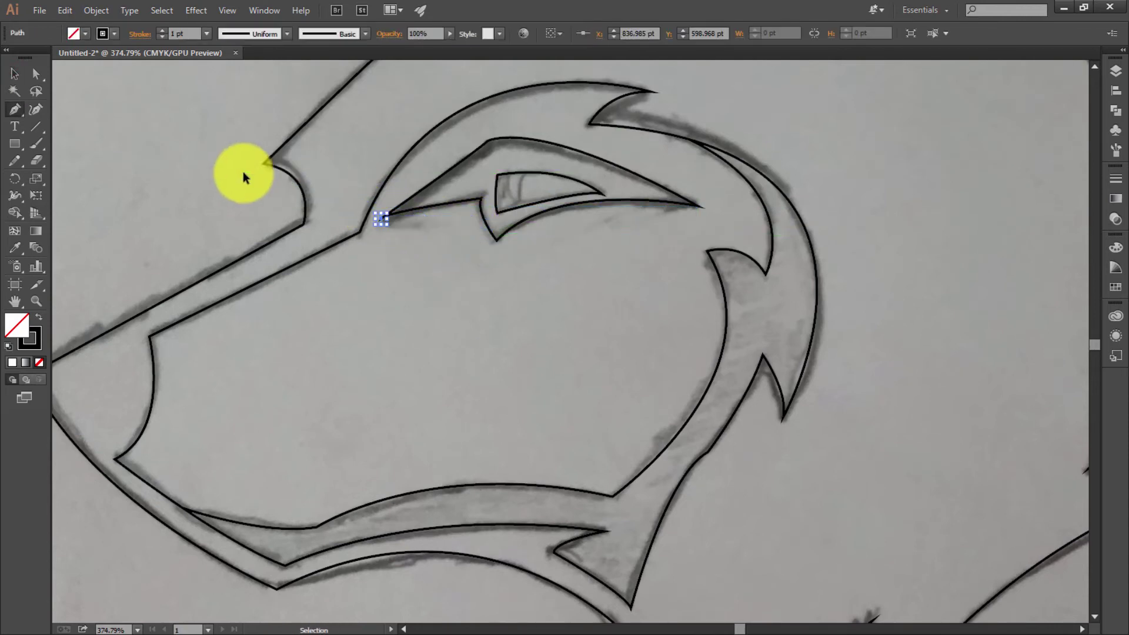
left_click(14, 109)
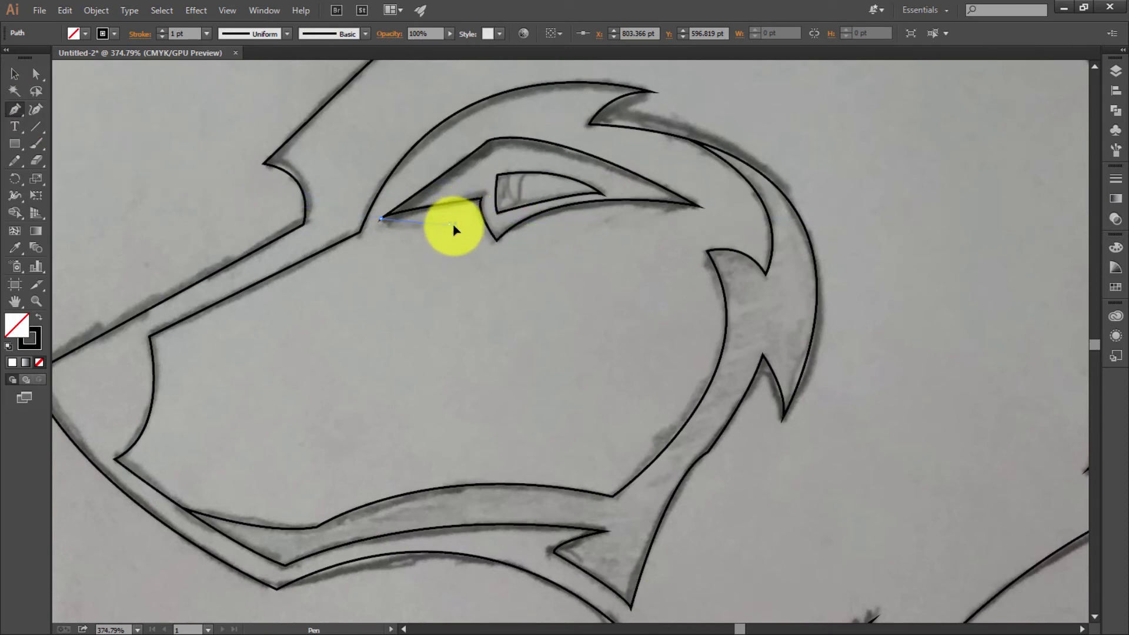
left_click_drag(448, 223, 492, 272)
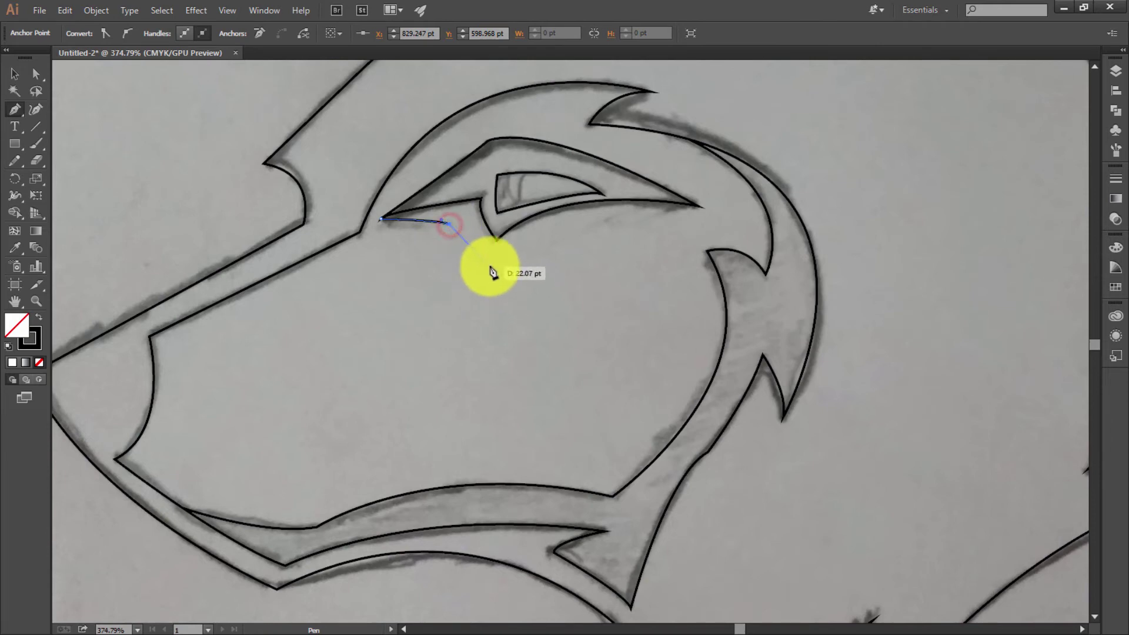
left_click_drag(491, 268, 502, 282)
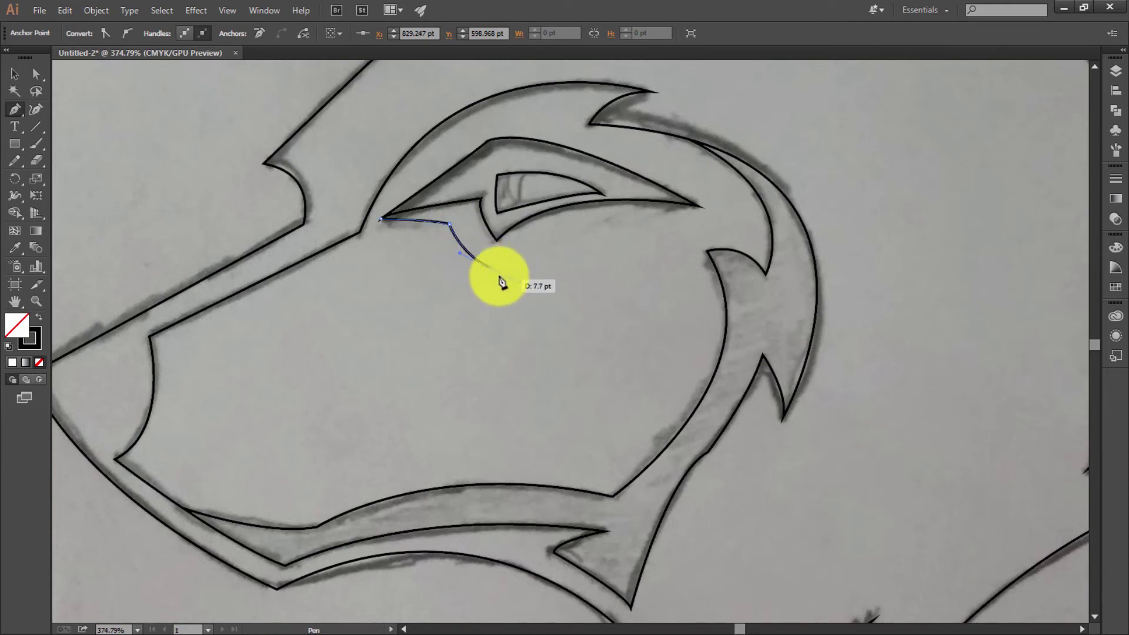
mouse_move(698, 205)
left_mouse_down()
mouse_move(789, 219)
mouse_move(845, 205)
left_mouse_up()
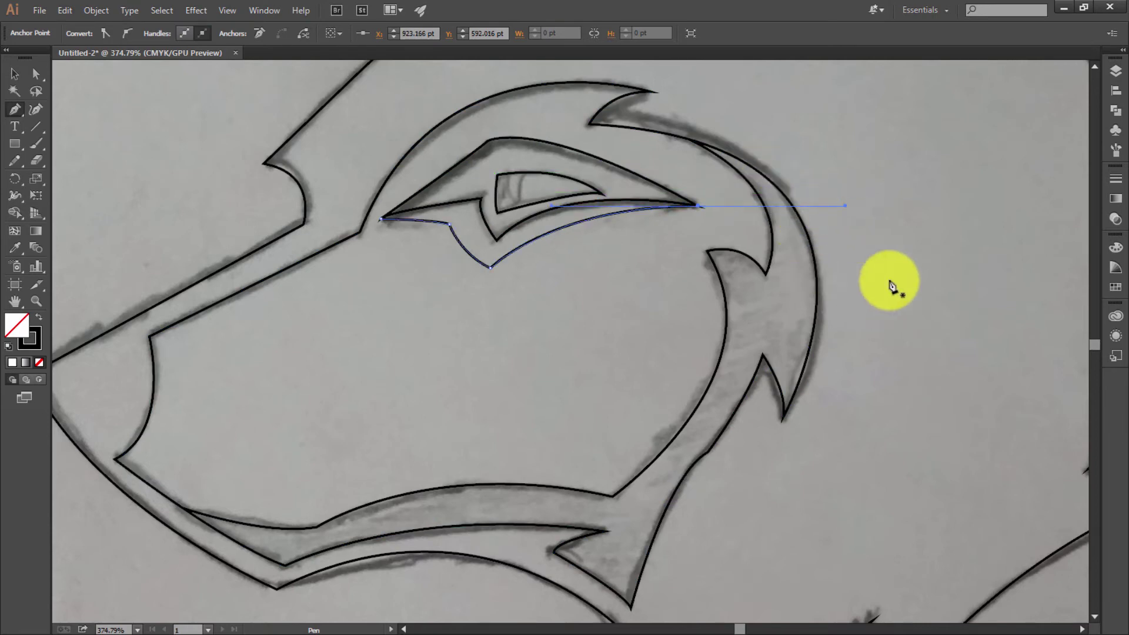
scroll(876, 292, "down", 2)
key("ctrl+0")
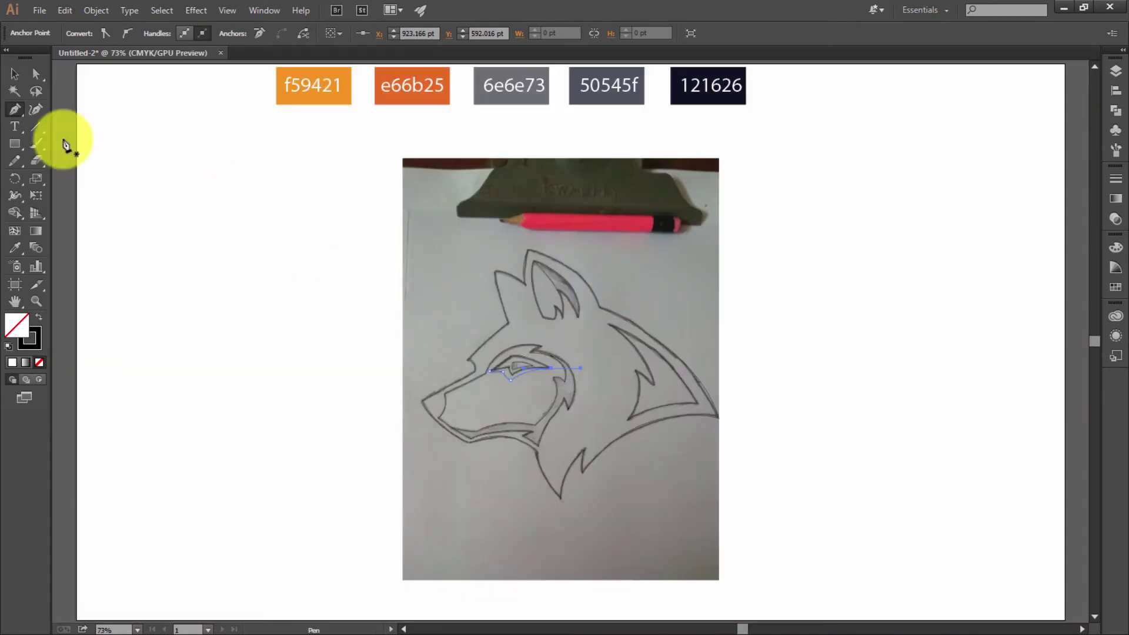
Step: Select all wolf outlines and merge the eye and ear pieces with Shape Builder
left_click(15, 74)
left_click(208, 257)
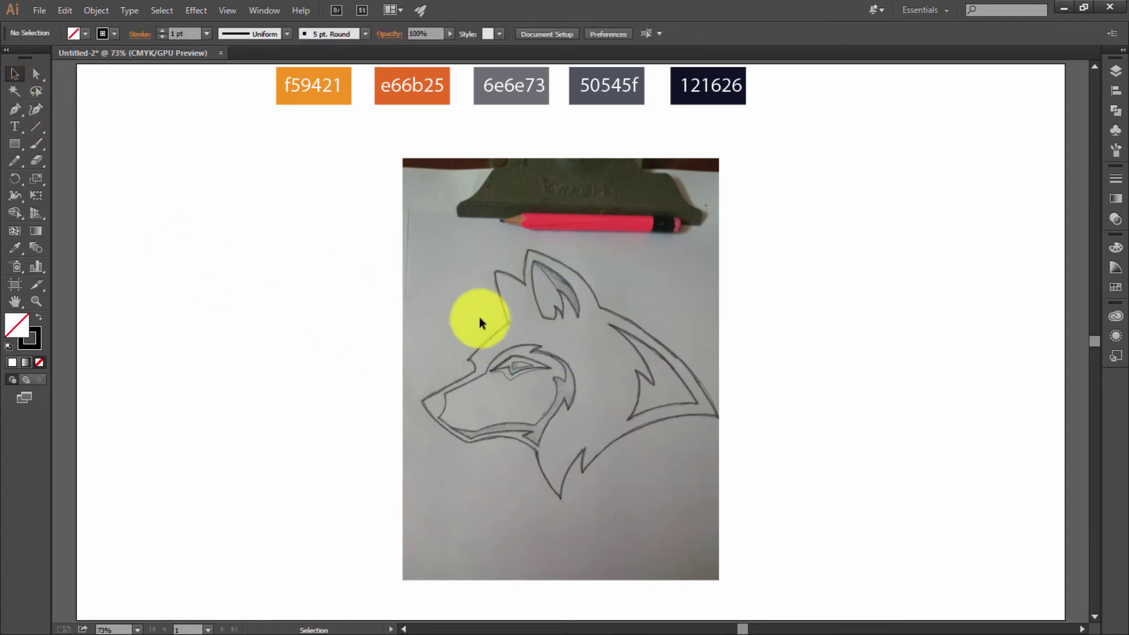
left_click(725, 491)
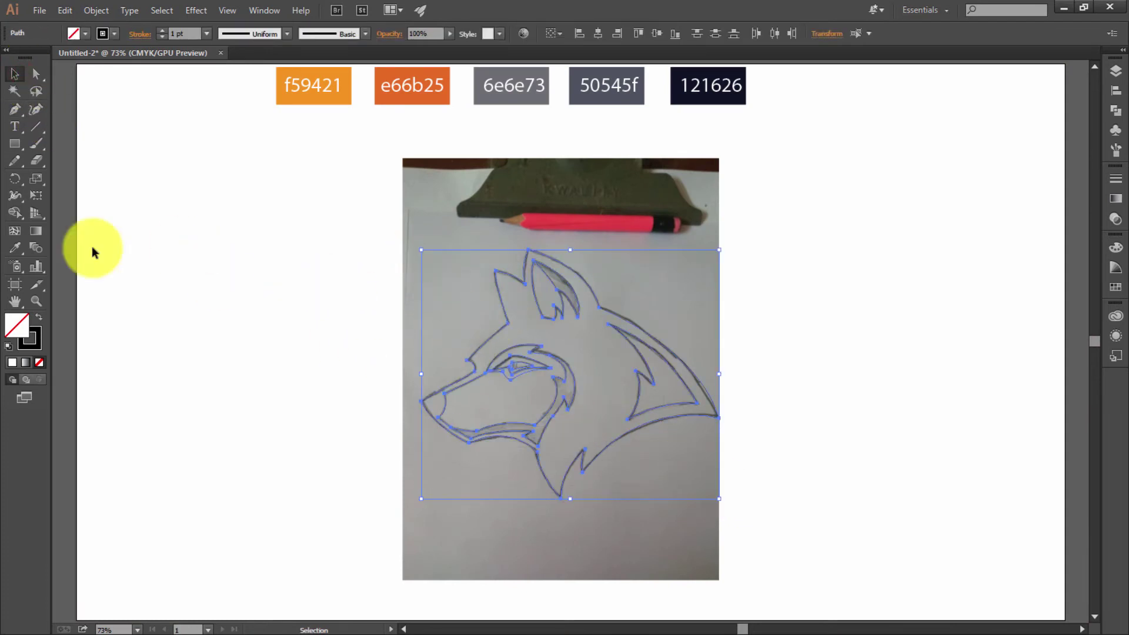
left_click(18, 214)
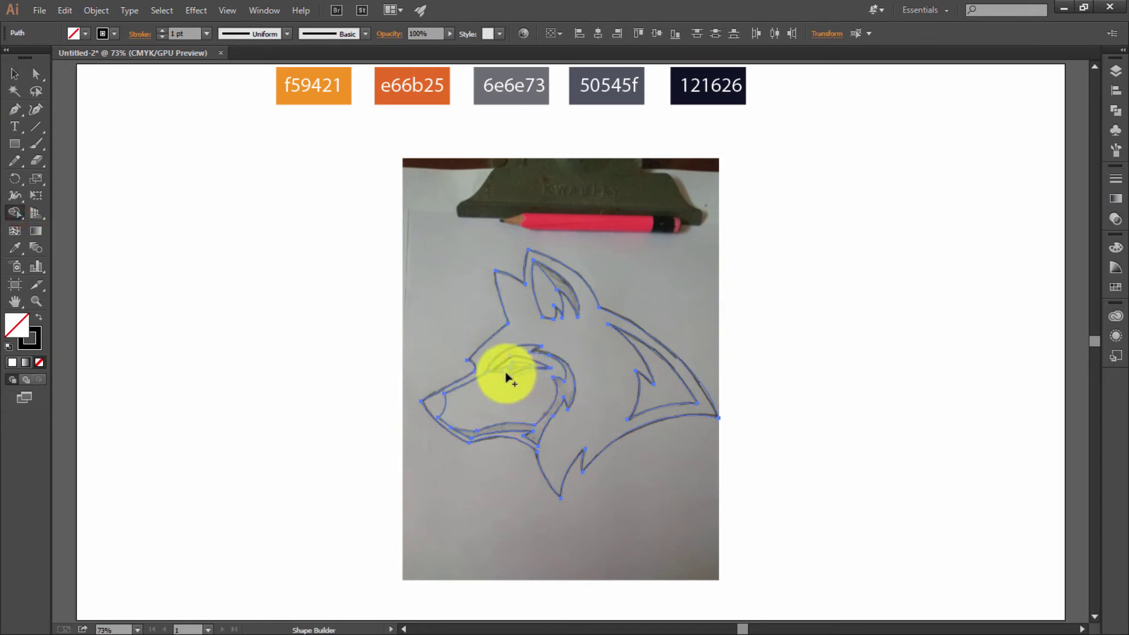
left_click_drag(511, 370, 565, 400)
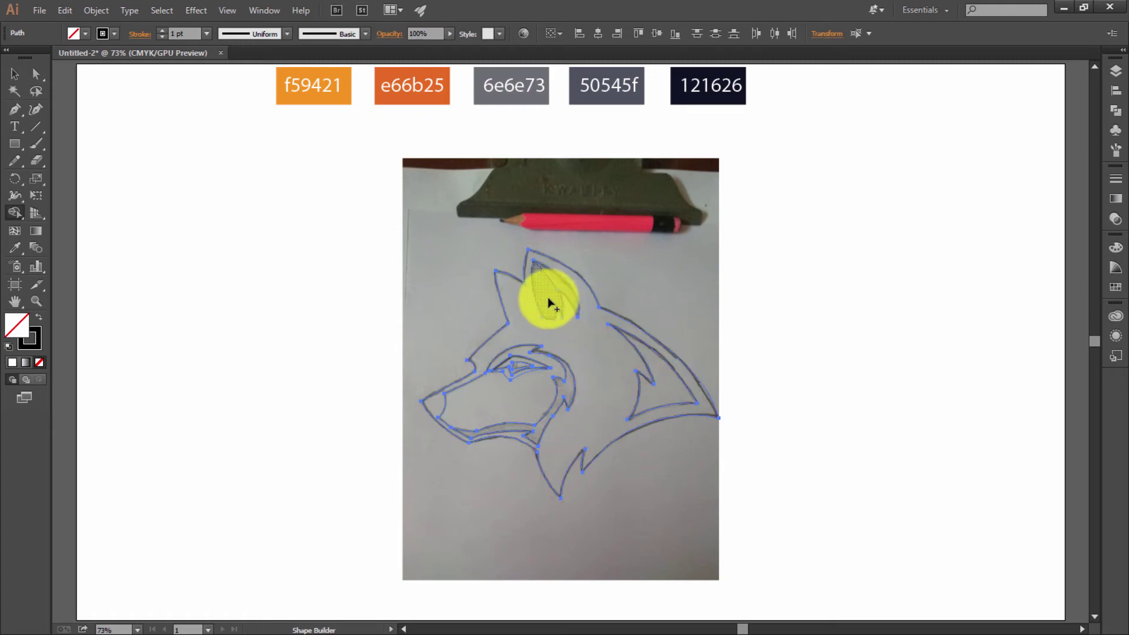
left_click(558, 284)
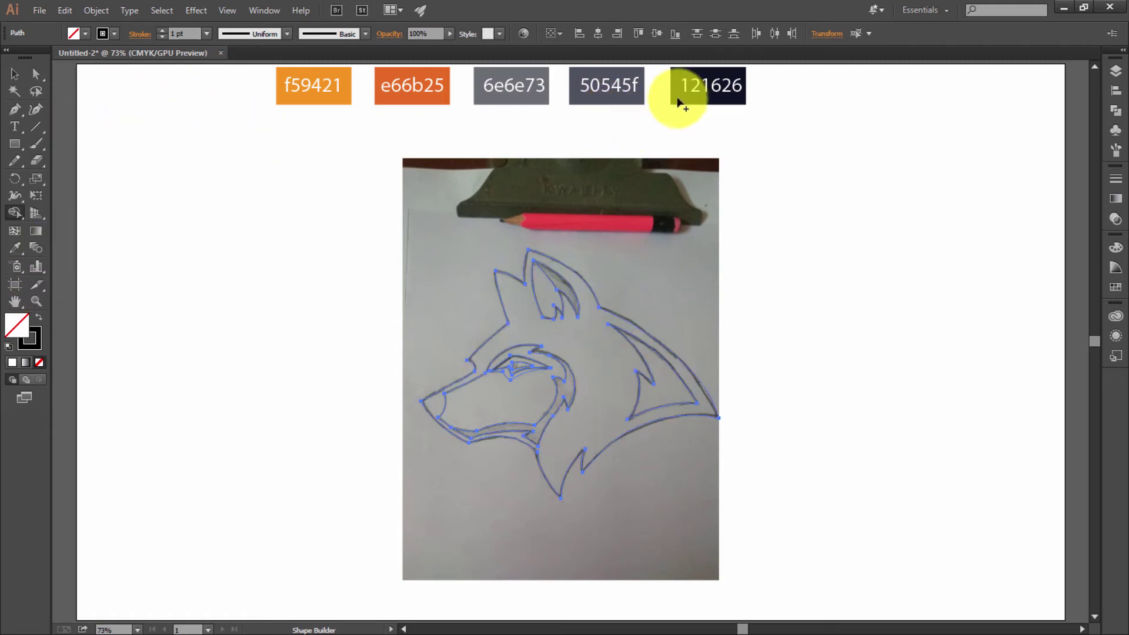
Step: Fill the patch behind the neck cyan, and the muzzle and inner ear orange
left_click(105, 103)
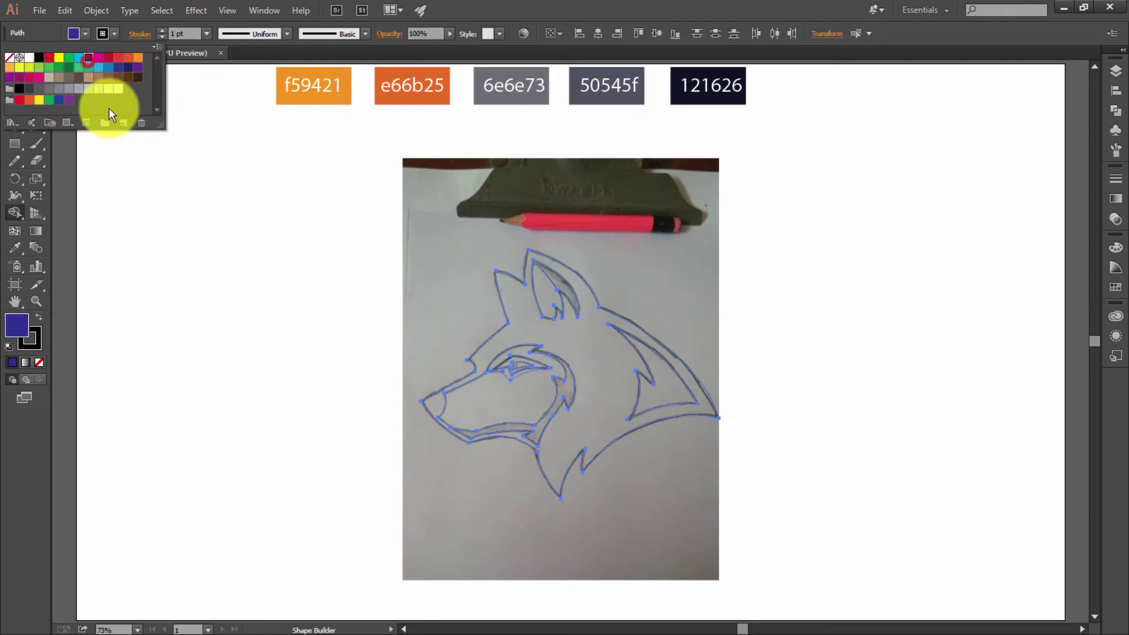
left_click(583, 433)
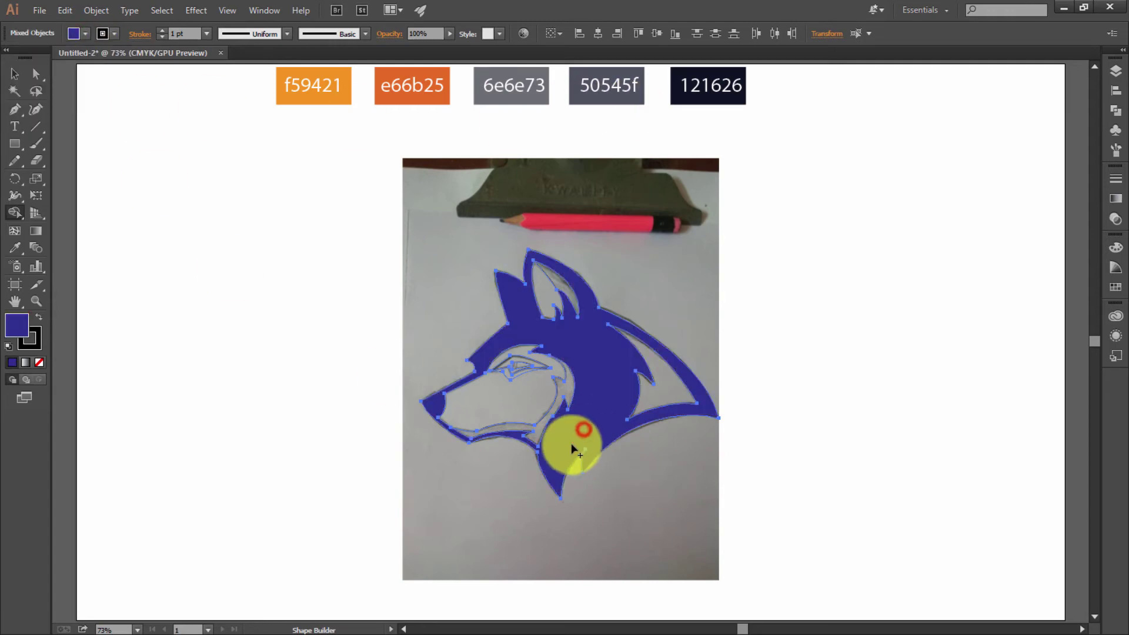
left_click(84, 33)
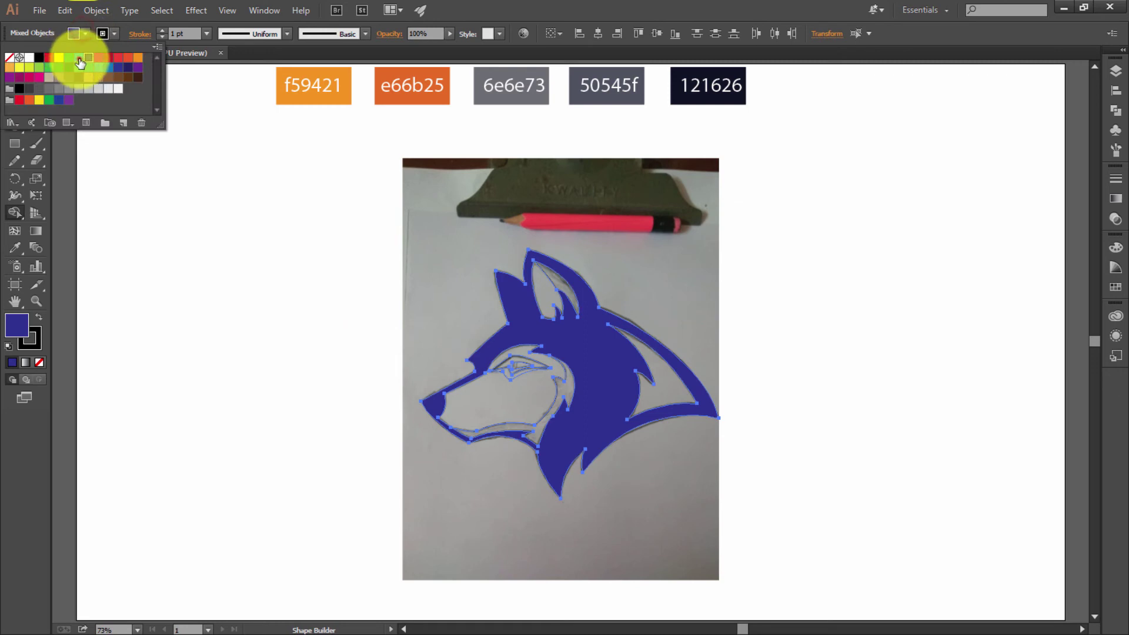
left_click(80, 61)
left_click(652, 386)
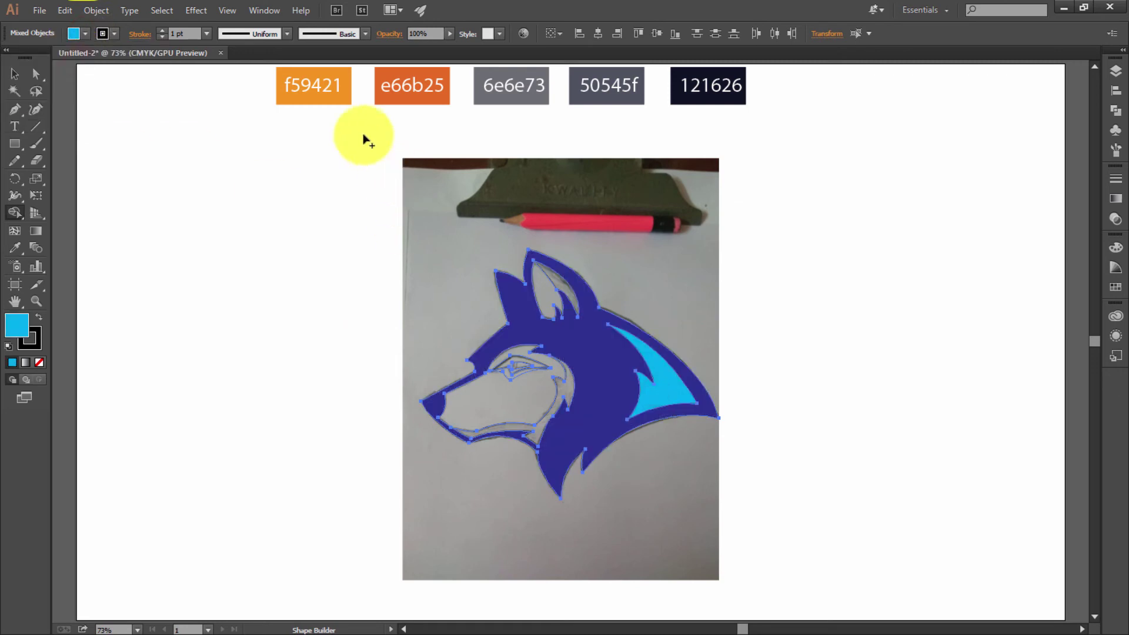
left_click(84, 32)
left_click(137, 57)
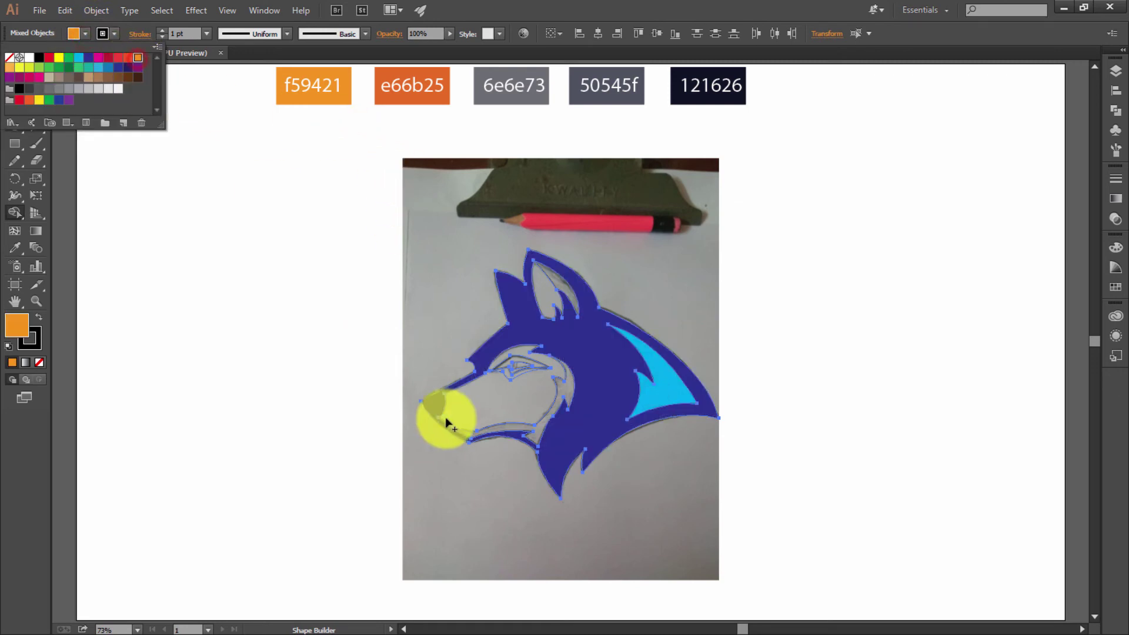
left_click(504, 408)
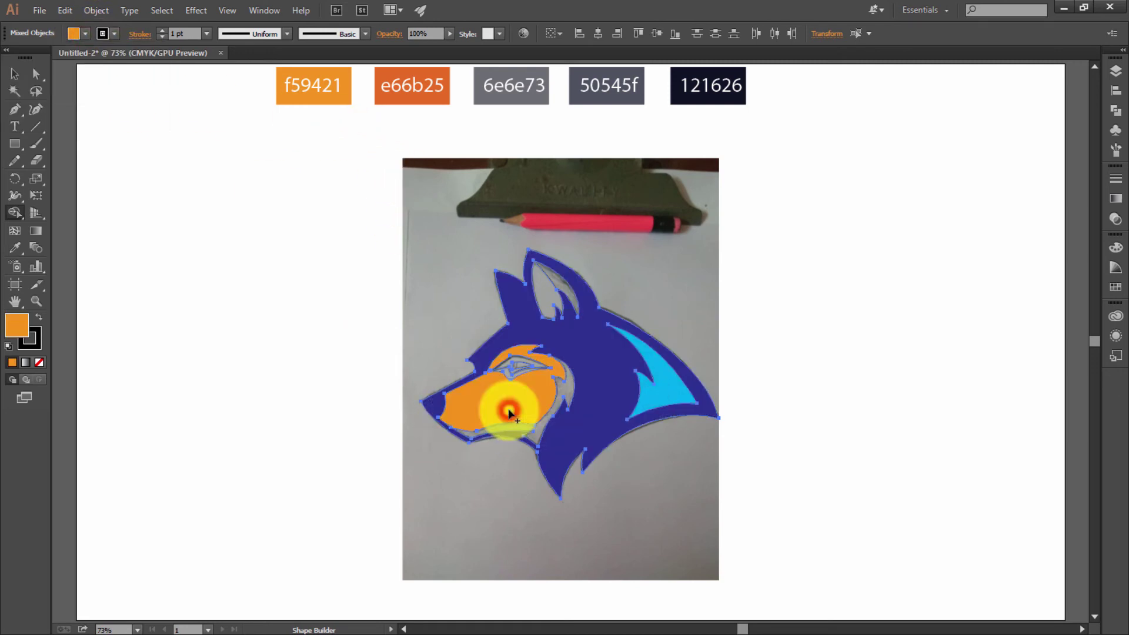
left_click(537, 290)
Step: Finish the inner ear orange, then fill the outer ear strip and jaw band red-orange with no stroke
left_click(86, 34)
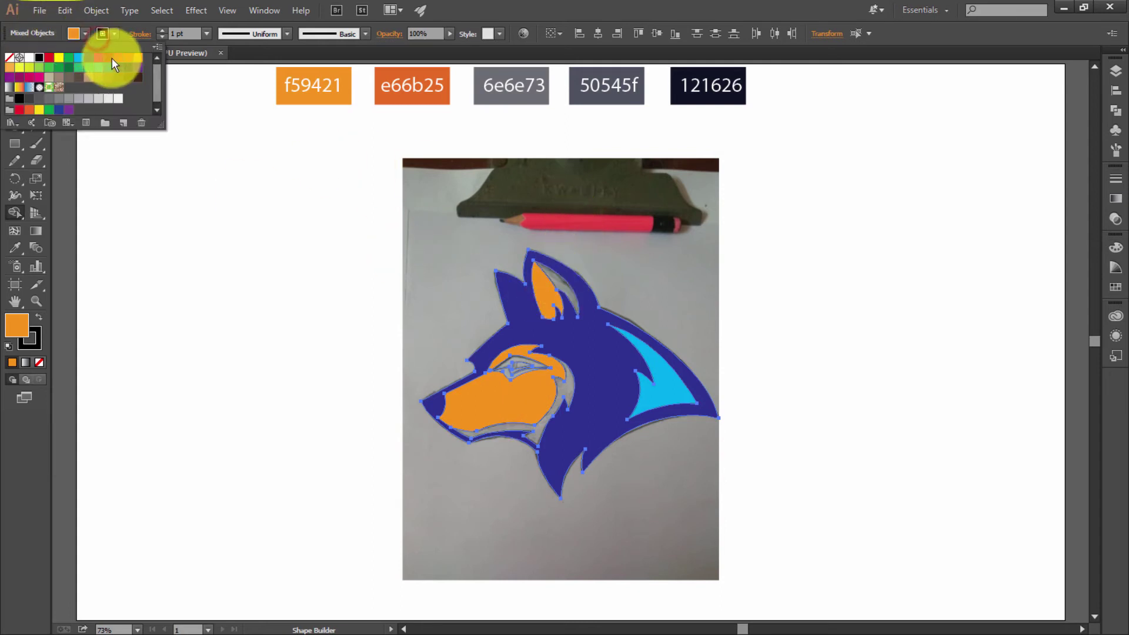
left_click(114, 63)
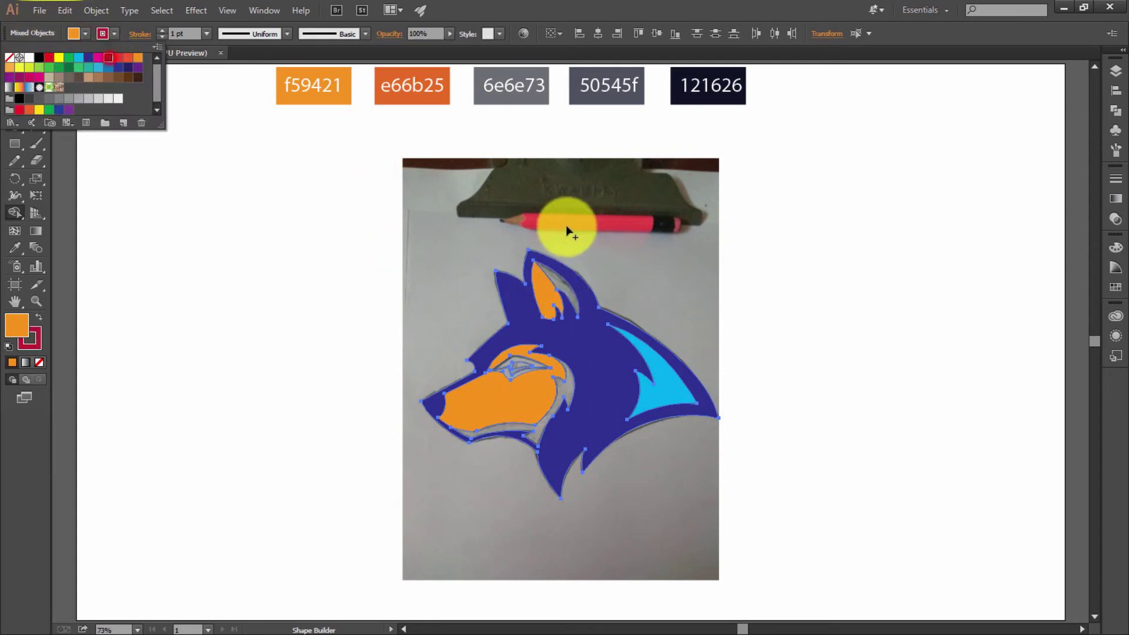
left_click(563, 288)
left_click(81, 31)
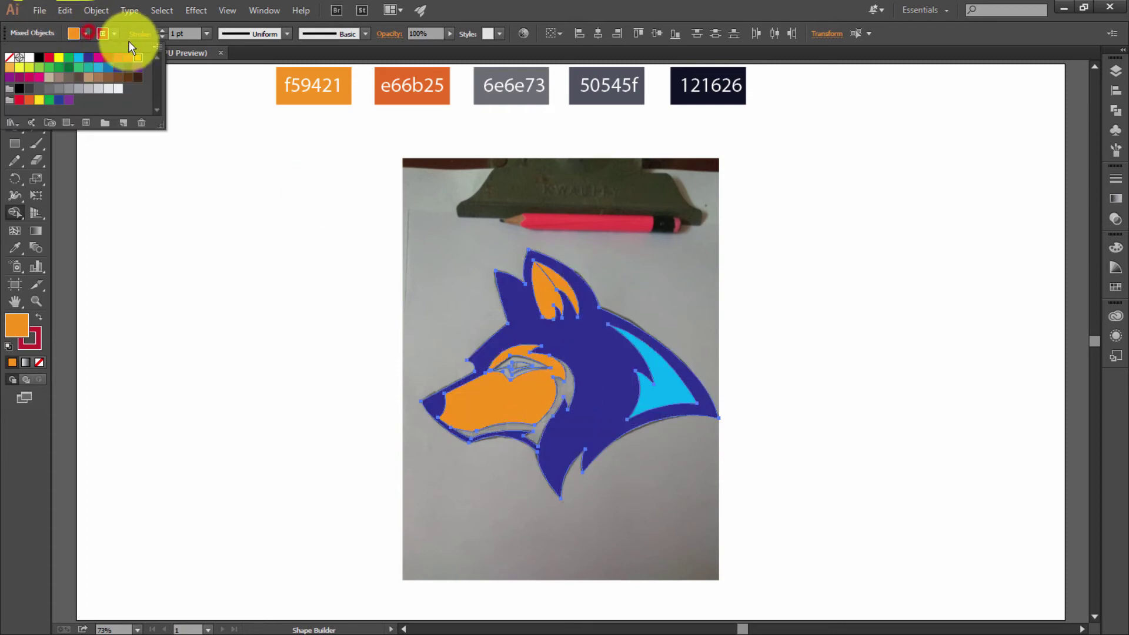
left_click(126, 59)
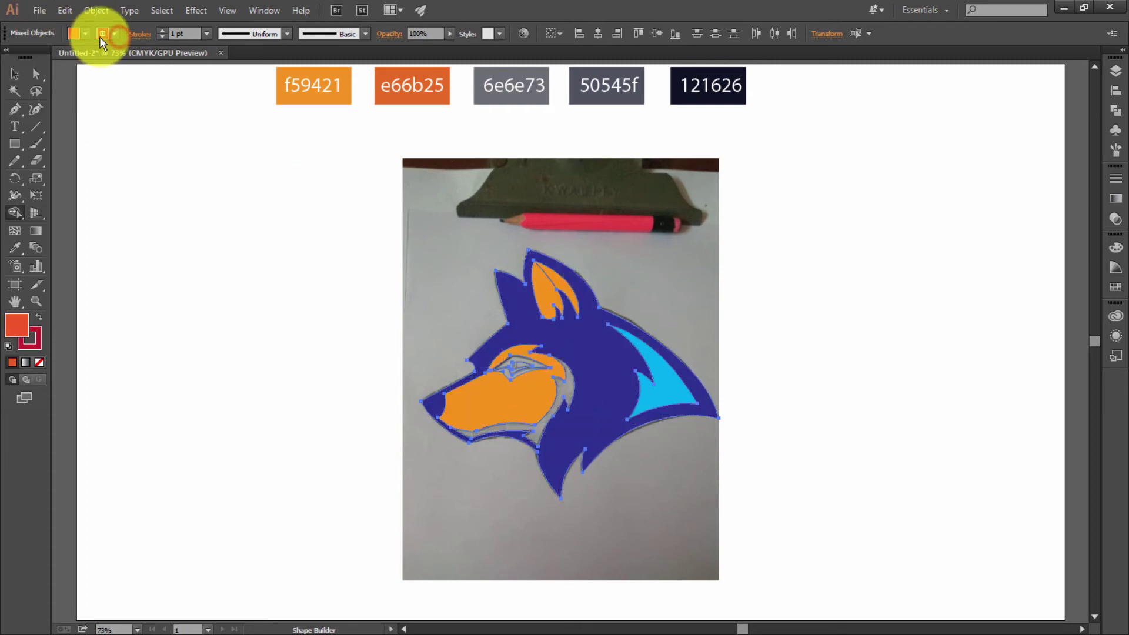
left_click(101, 34)
left_click(10, 54)
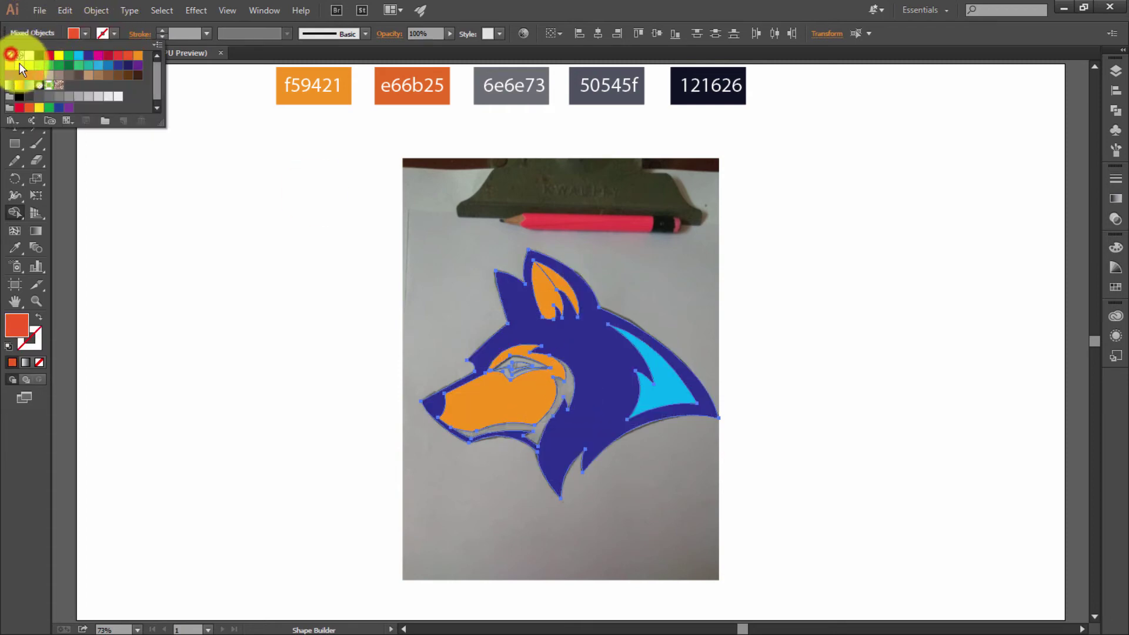
left_click(545, 274)
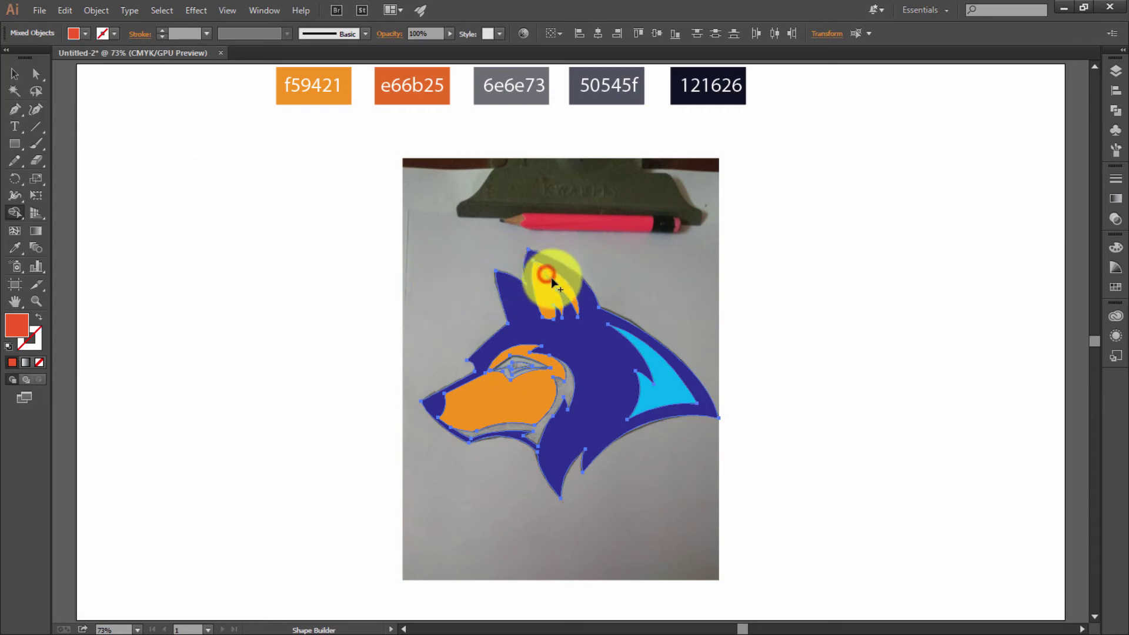
left_click(539, 431)
key("z")
left_click(461, 335)
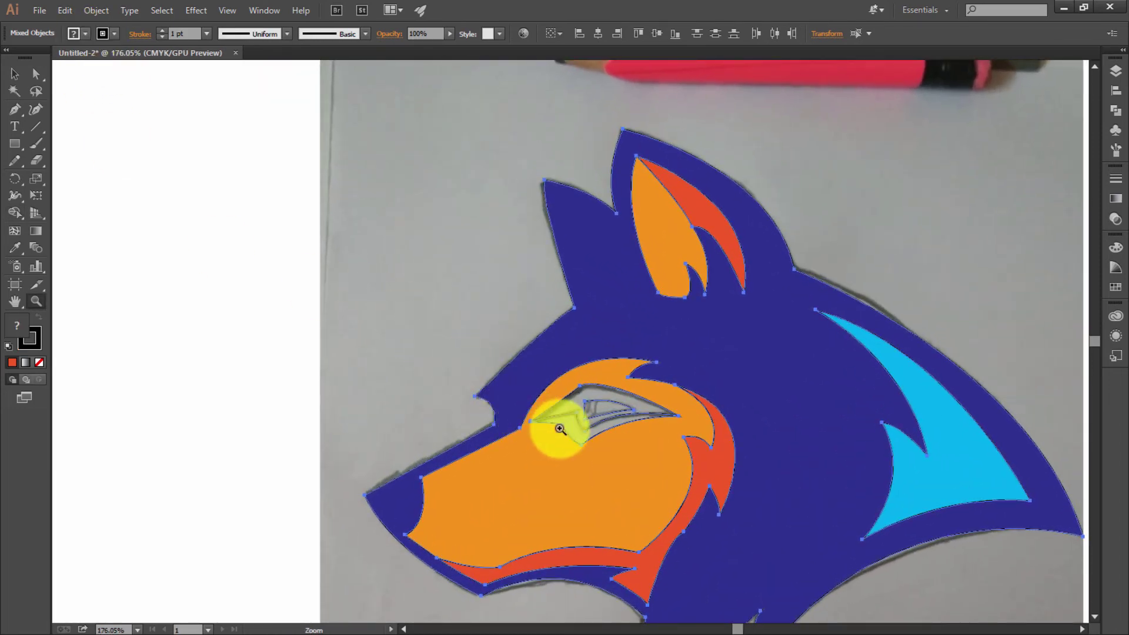
Step: Fill the area under the eye red and the region around the eye navy
left_click(558, 429)
left_click(15, 213)
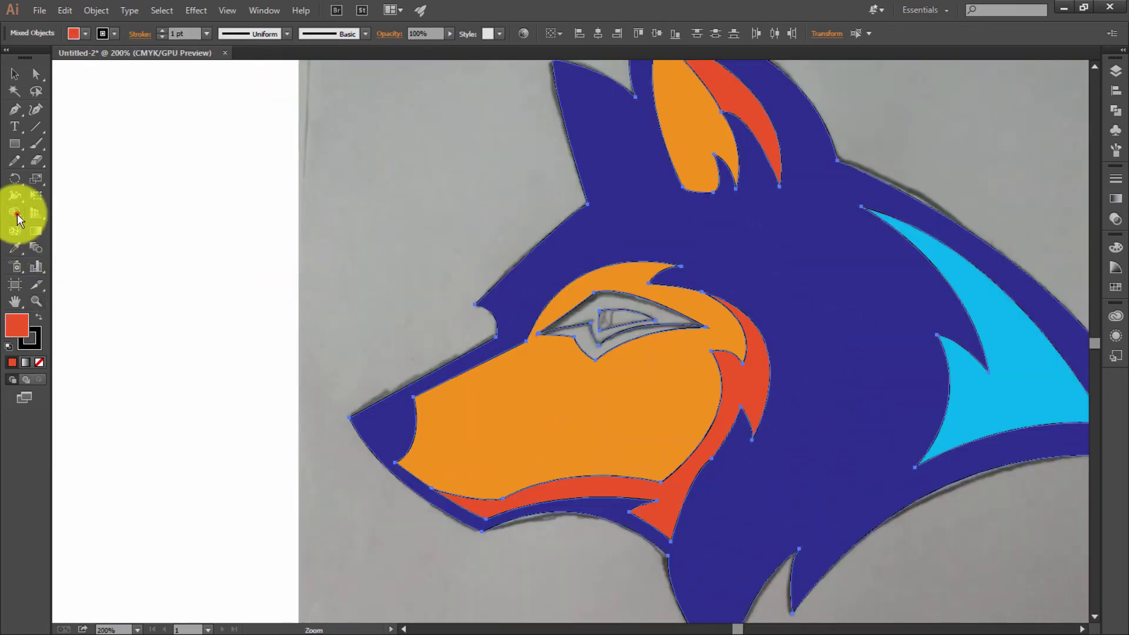
left_click(592, 348)
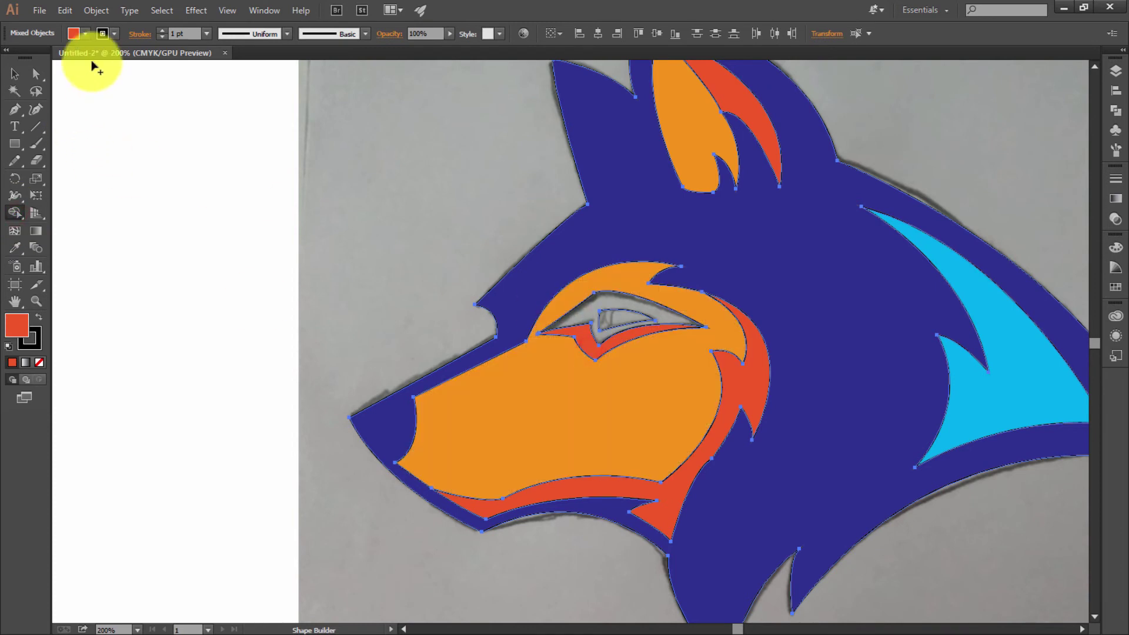
left_click(87, 37)
left_click(129, 59)
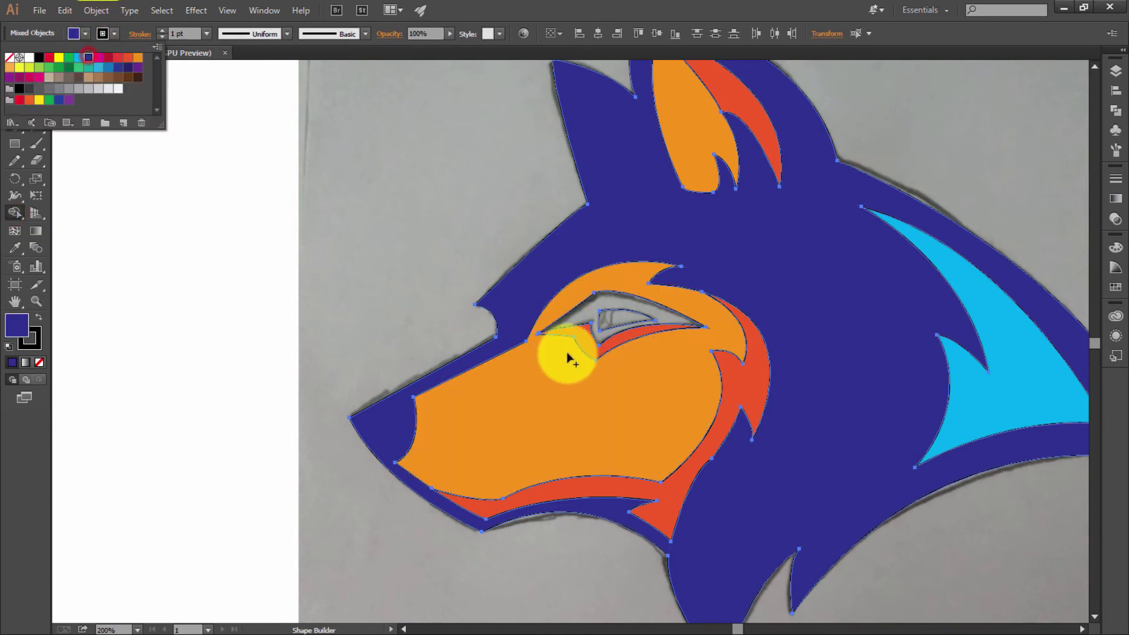
left_click(587, 320)
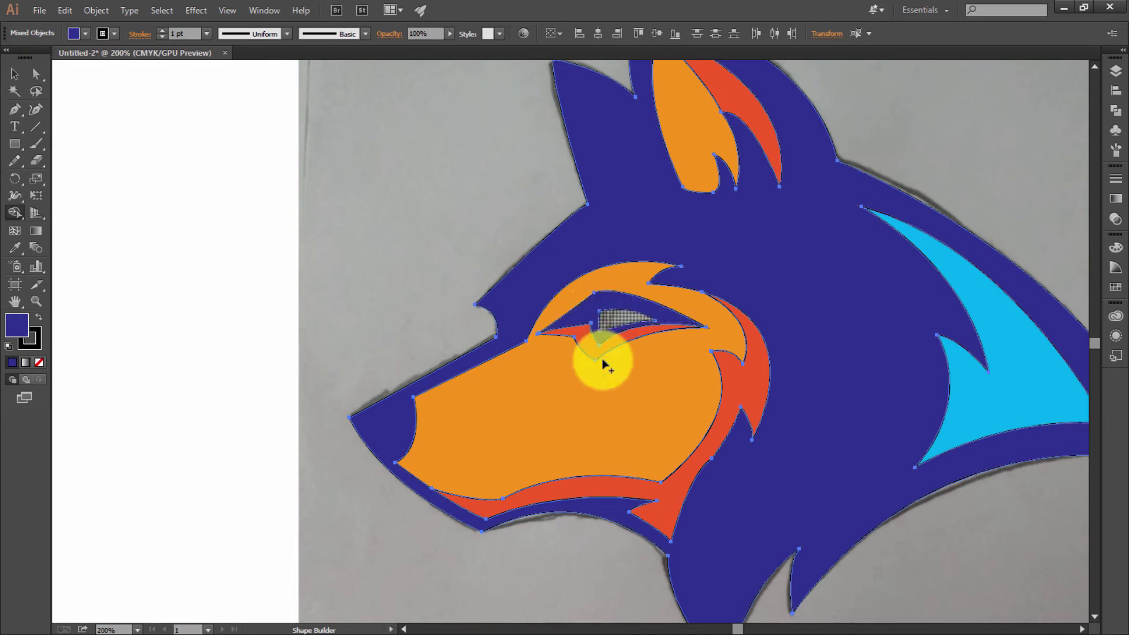
Step: Select all the wolf artwork and set its stroke to None
scroll(608, 362, "up", 2)
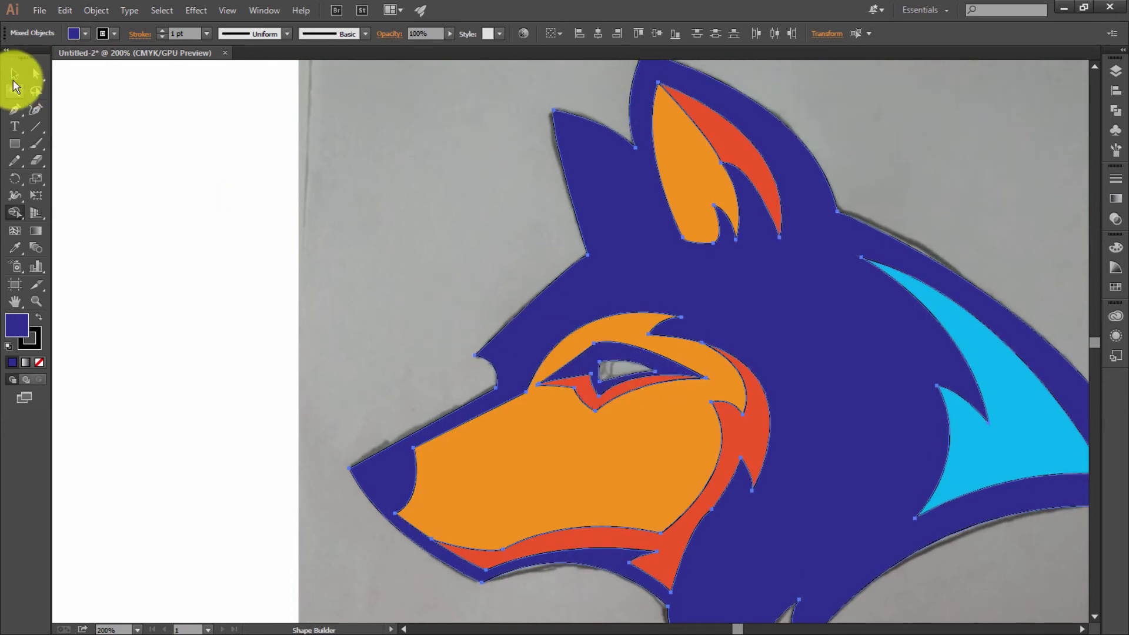
left_click(15, 73)
left_click(317, 304)
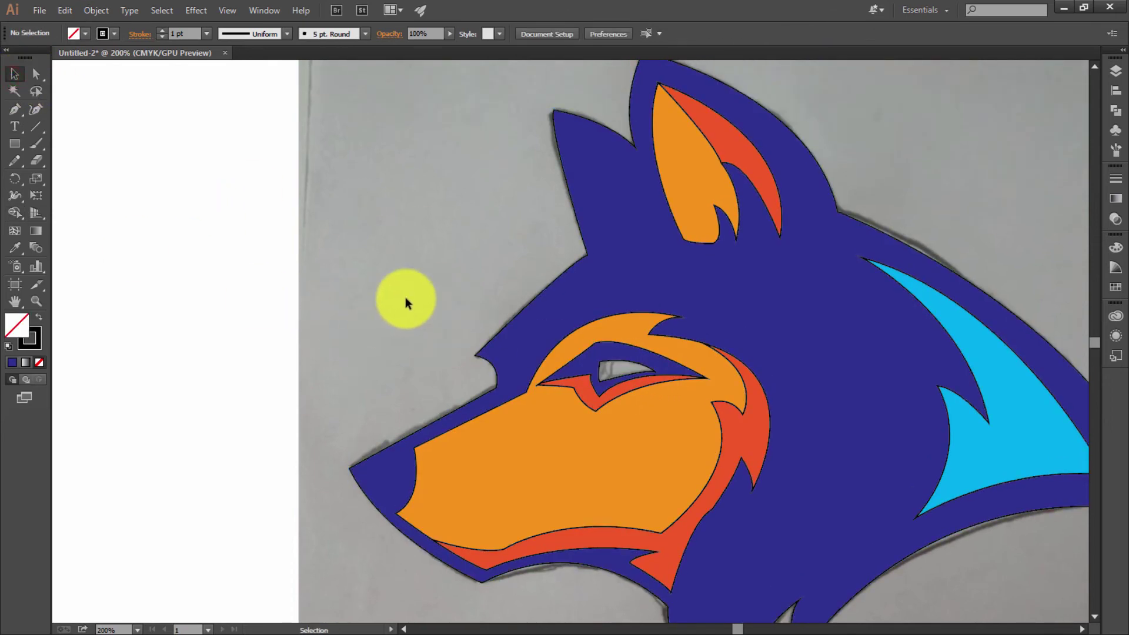
left_click_drag(391, 195, 1035, 588)
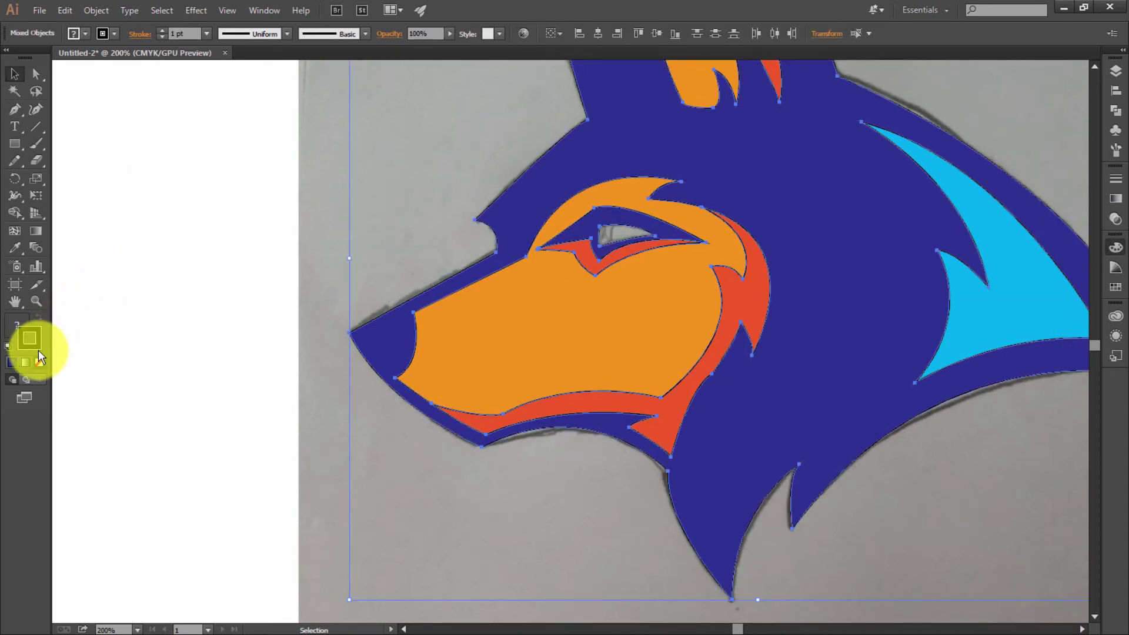
left_click(39, 361)
left_click(297, 441)
scroll(641, 576, "up", 3)
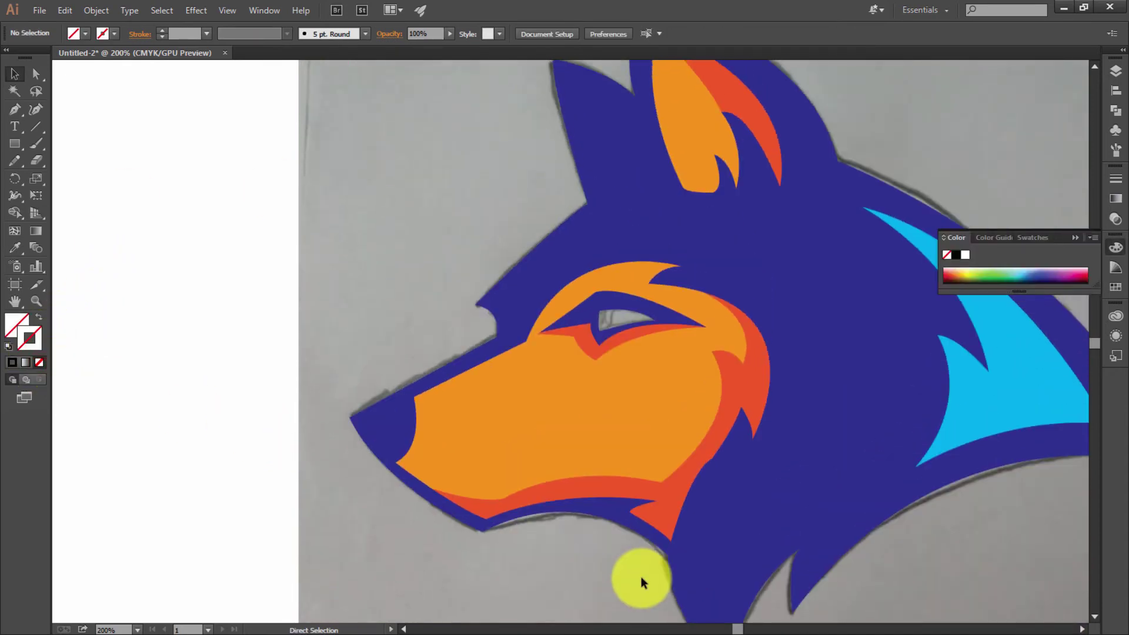
key("ctrl+0")
Step: Colour the snout and the ear with the f59421 orange swatch
left_click(486, 400)
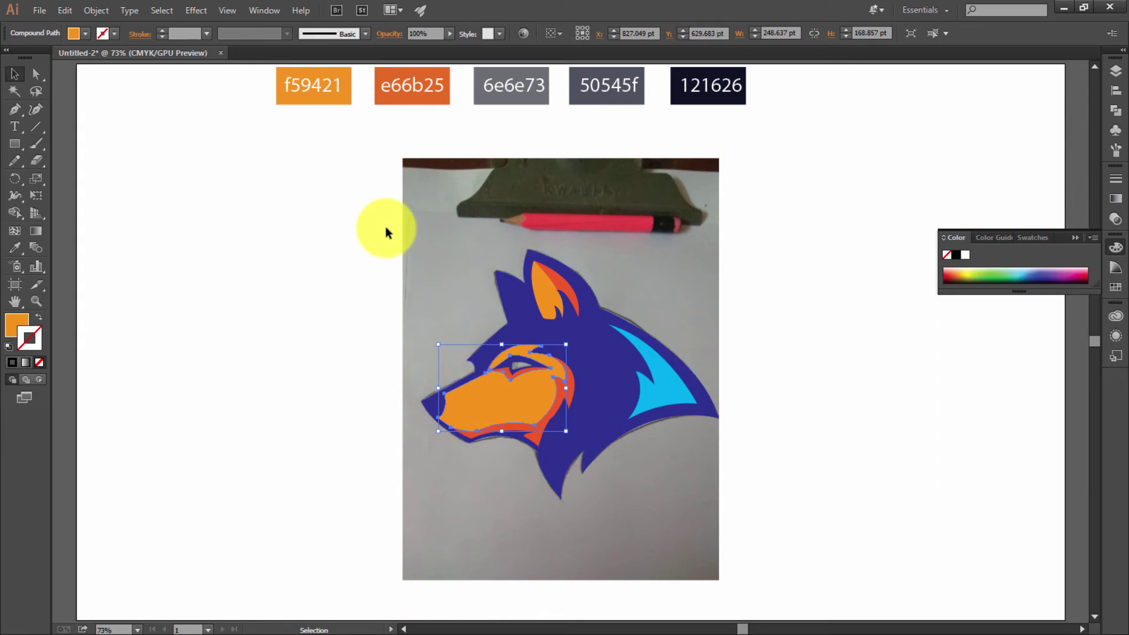
key("i")
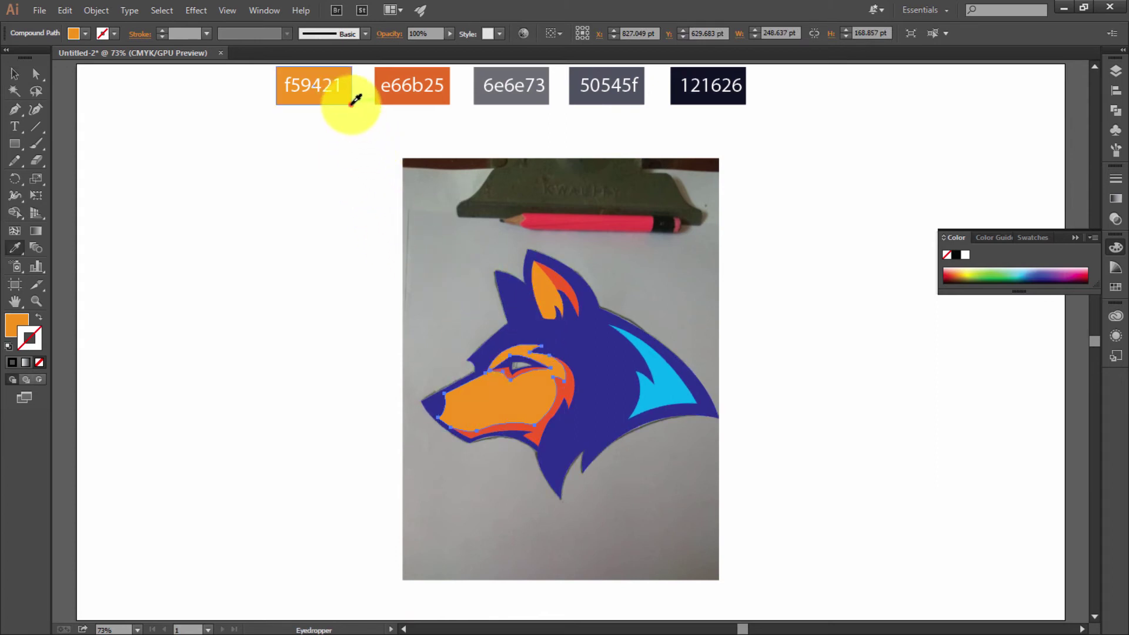
key("v")
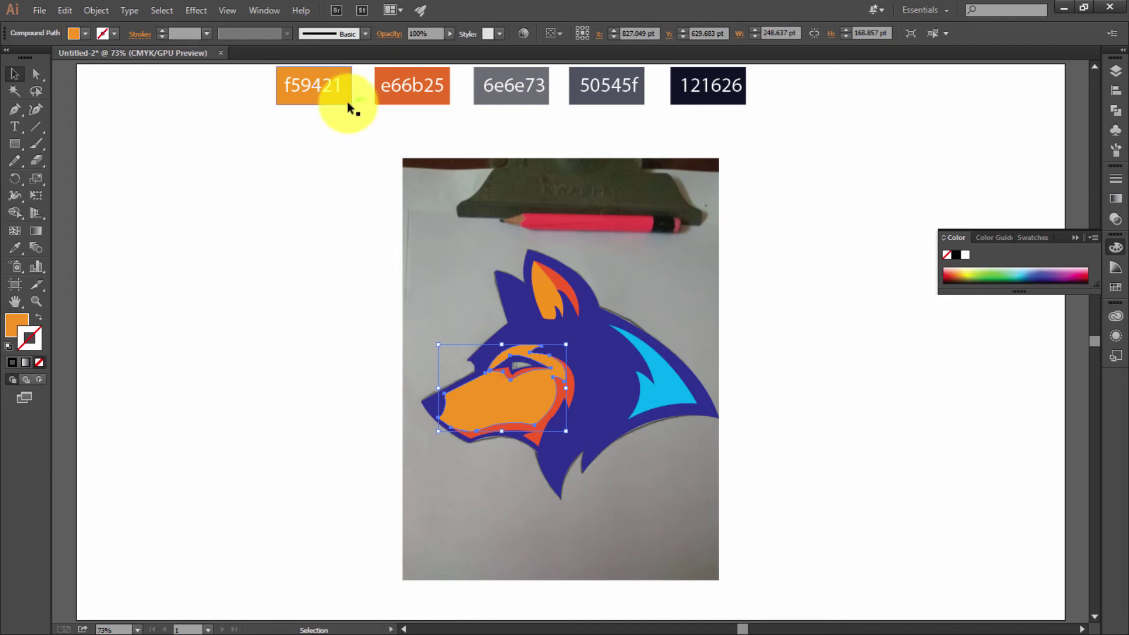
key("i")
left_click(346, 100)
key("v")
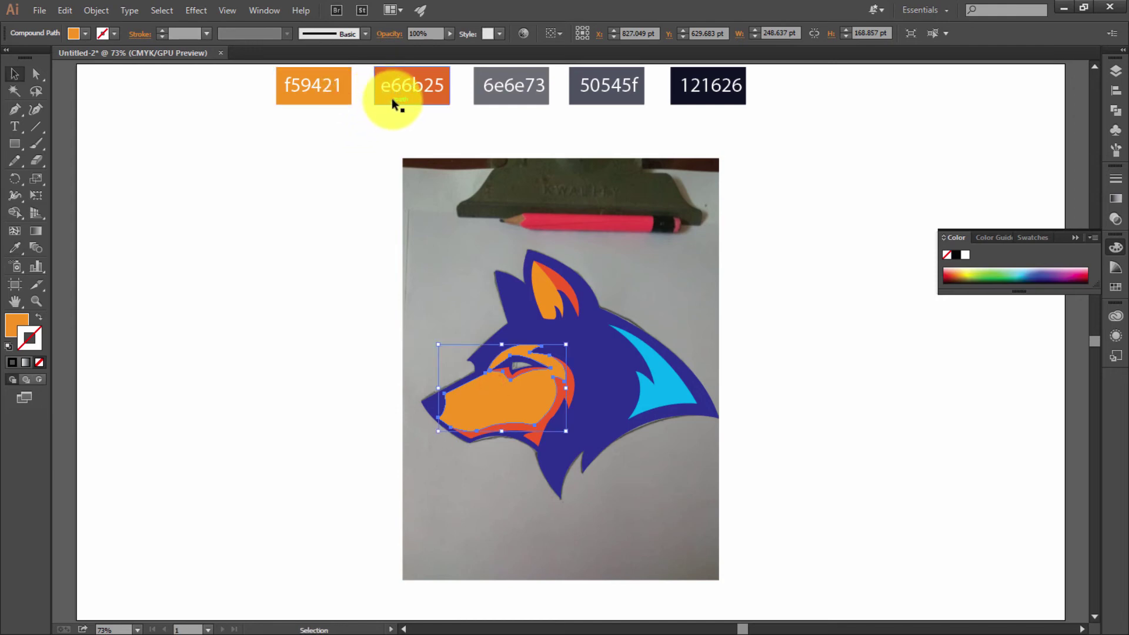
left_click(551, 286)
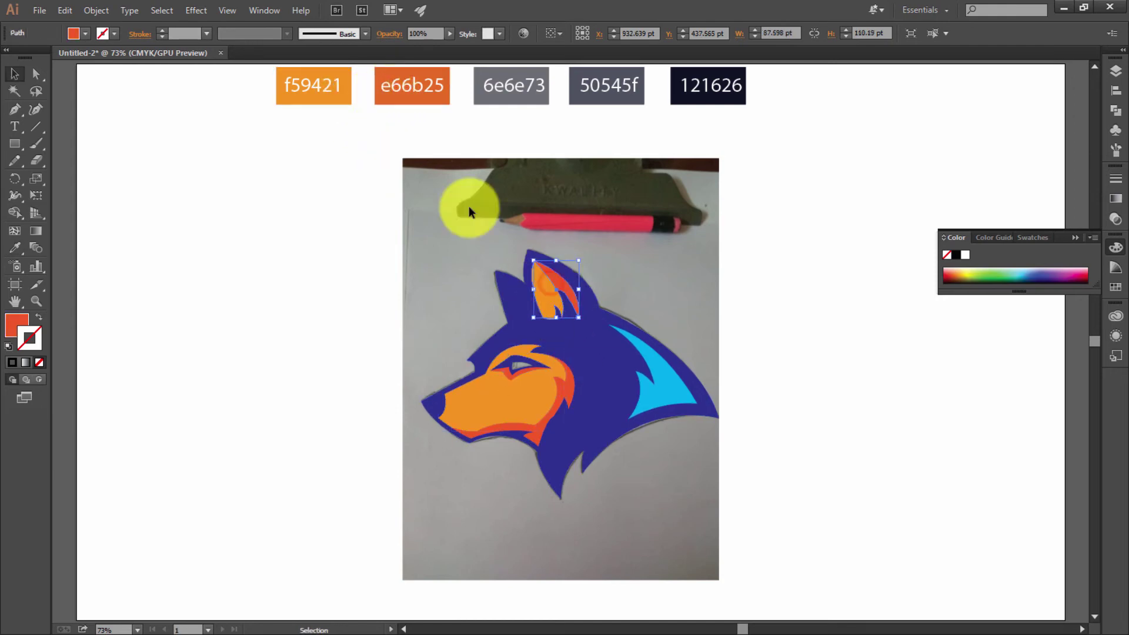
key("i")
left_click(309, 91)
key("v")
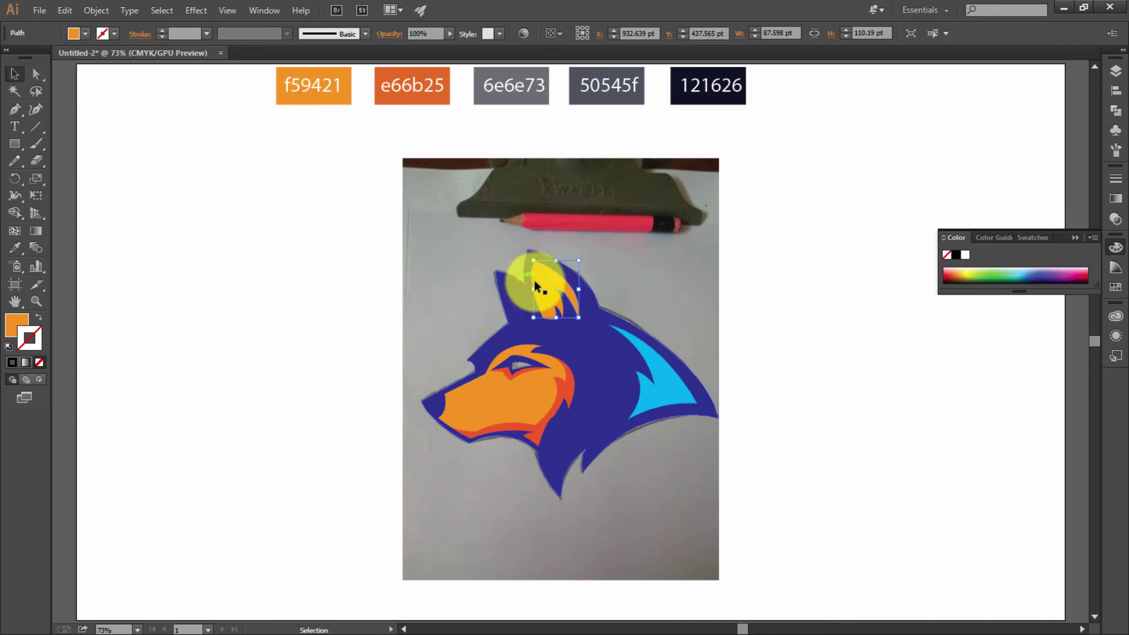
key("i")
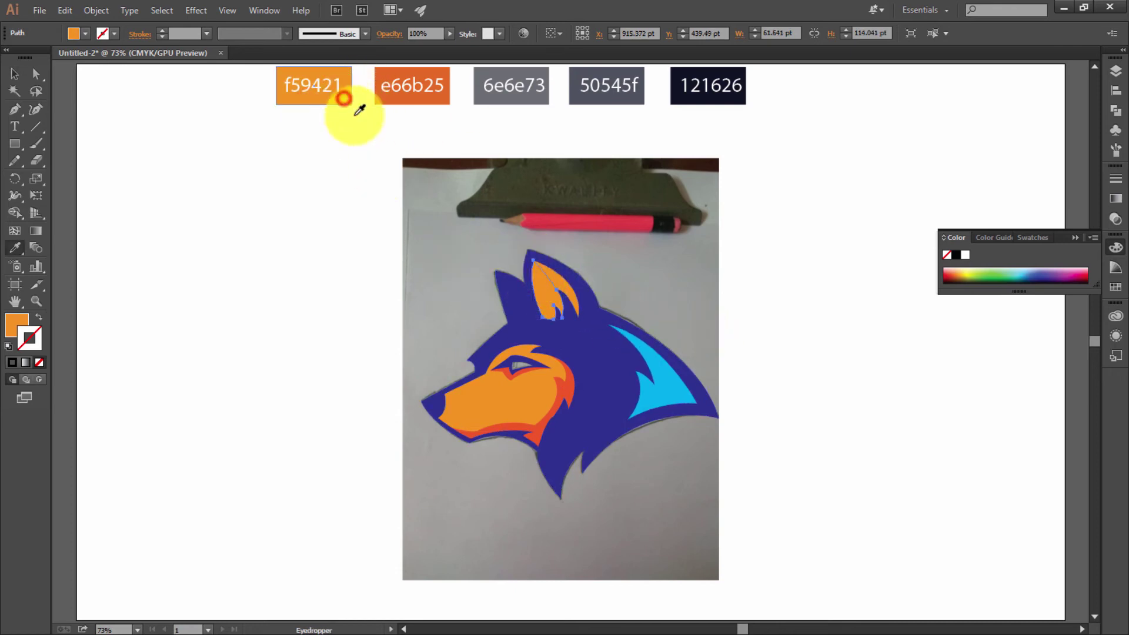
key("v")
Step: Colour the inner ear e66b25 and the main head dark 121626
left_click(560, 284)
key("i")
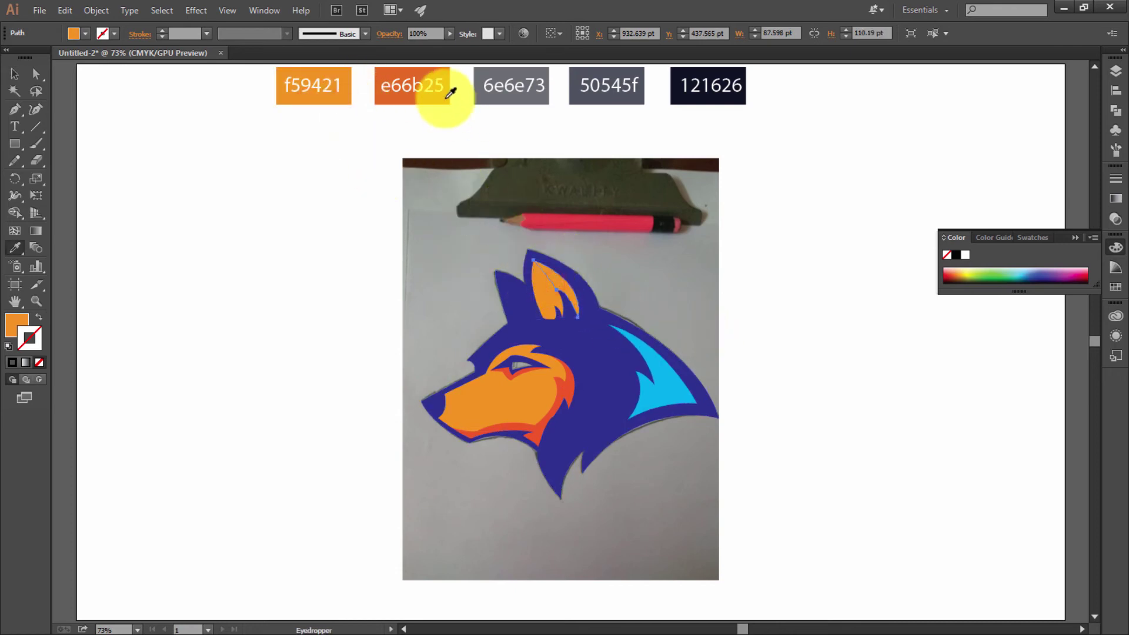
left_click(436, 95)
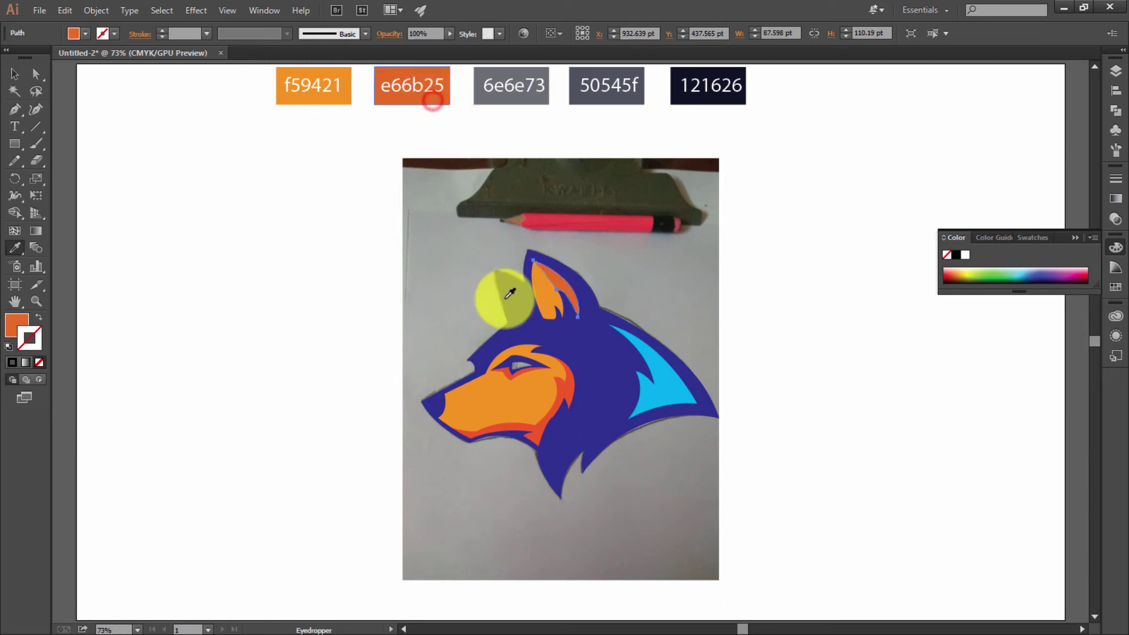
left_click(535, 432, "ctrl")
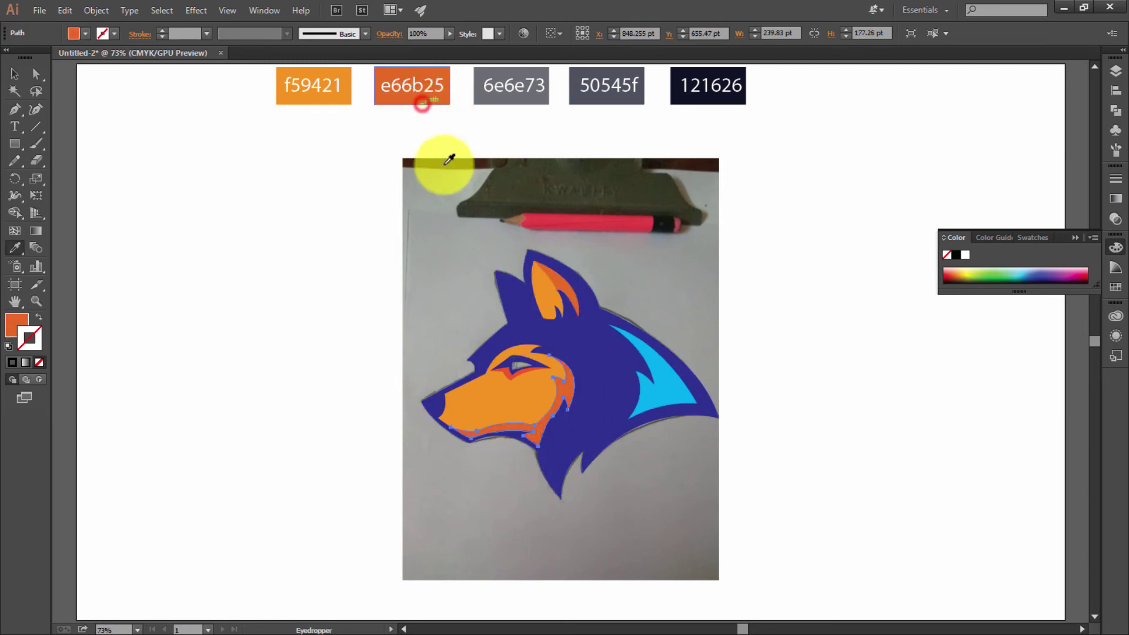
key("v")
left_click(601, 379)
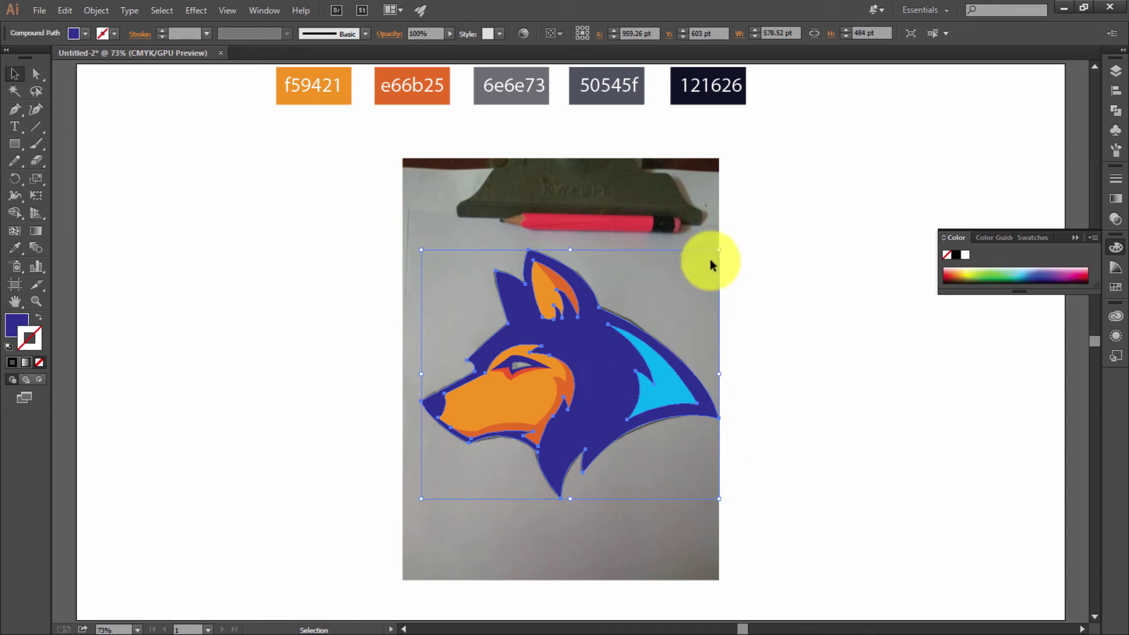
key("i")
left_click(696, 101)
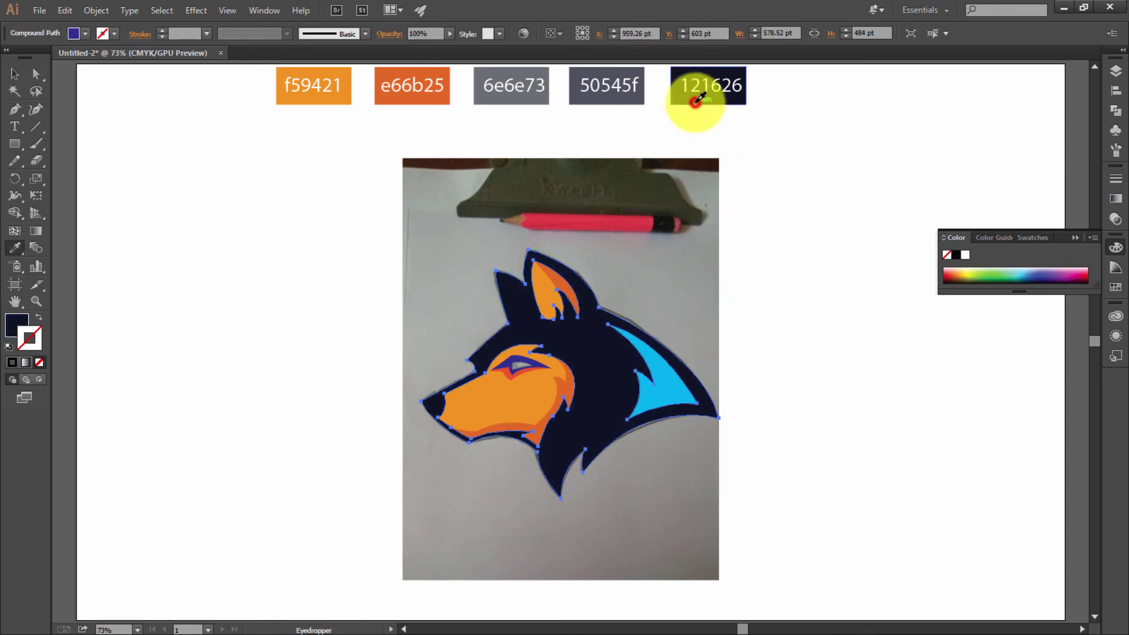
Step: Make the neck piece 6e6e73 grey and move the reference photo right of the wolf
left_click(682, 381, "ctrl")
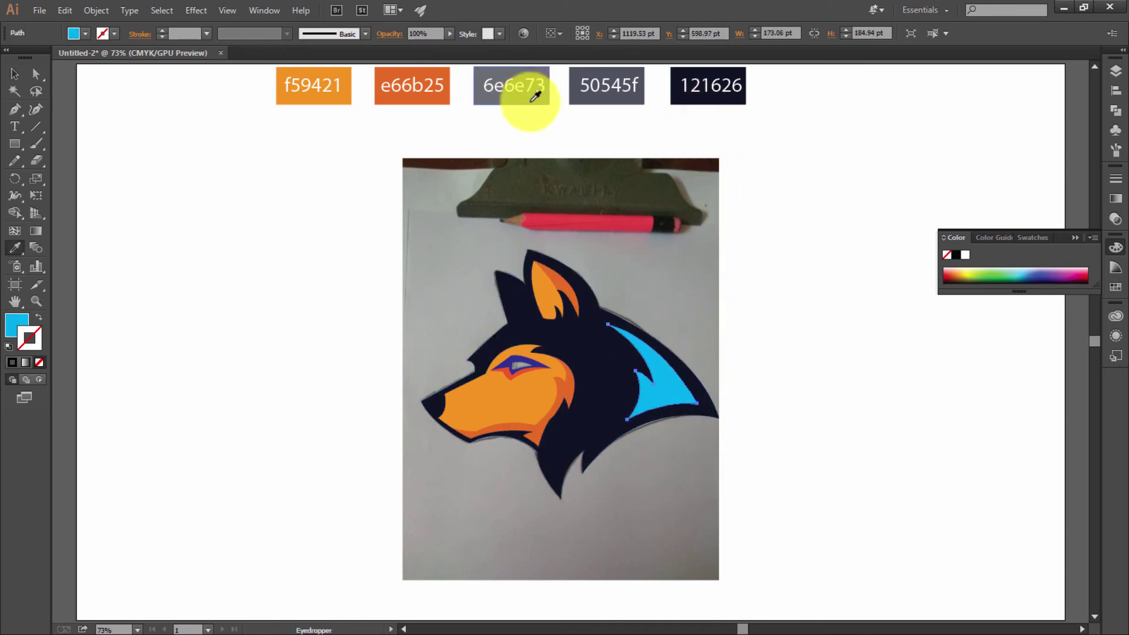
left_click(532, 97)
key("v")
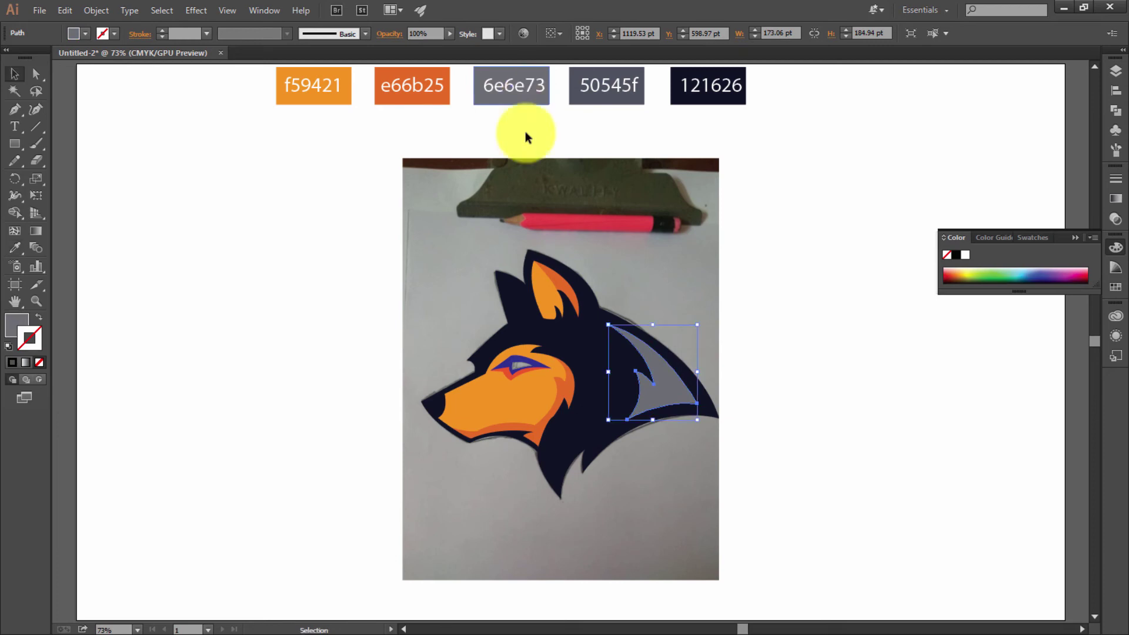
left_click(366, 316)
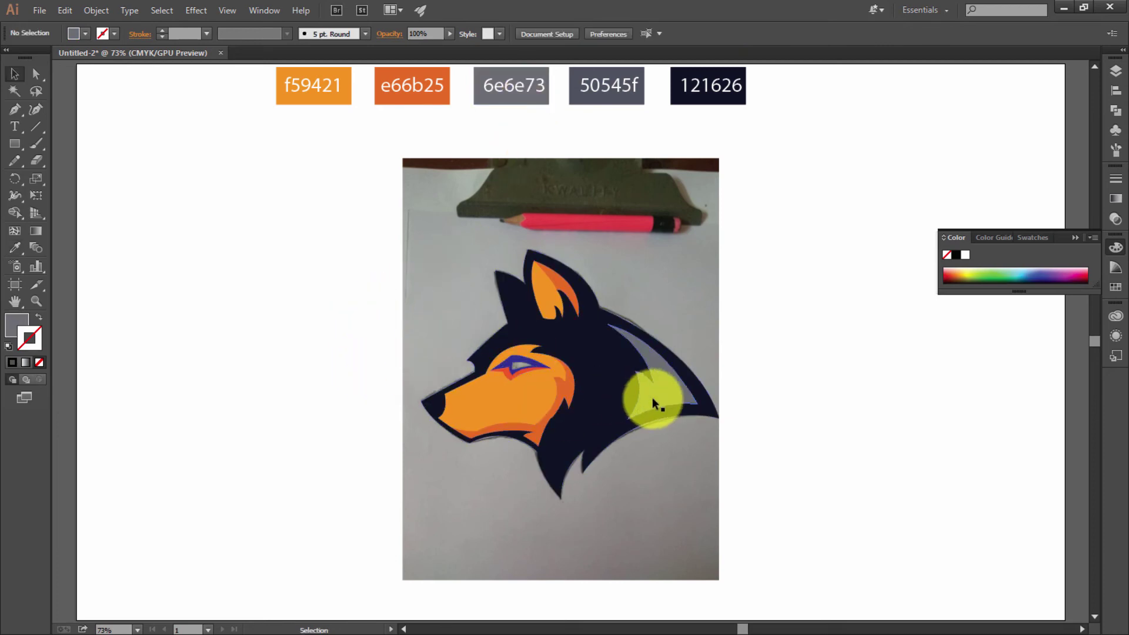
left_click(673, 396)
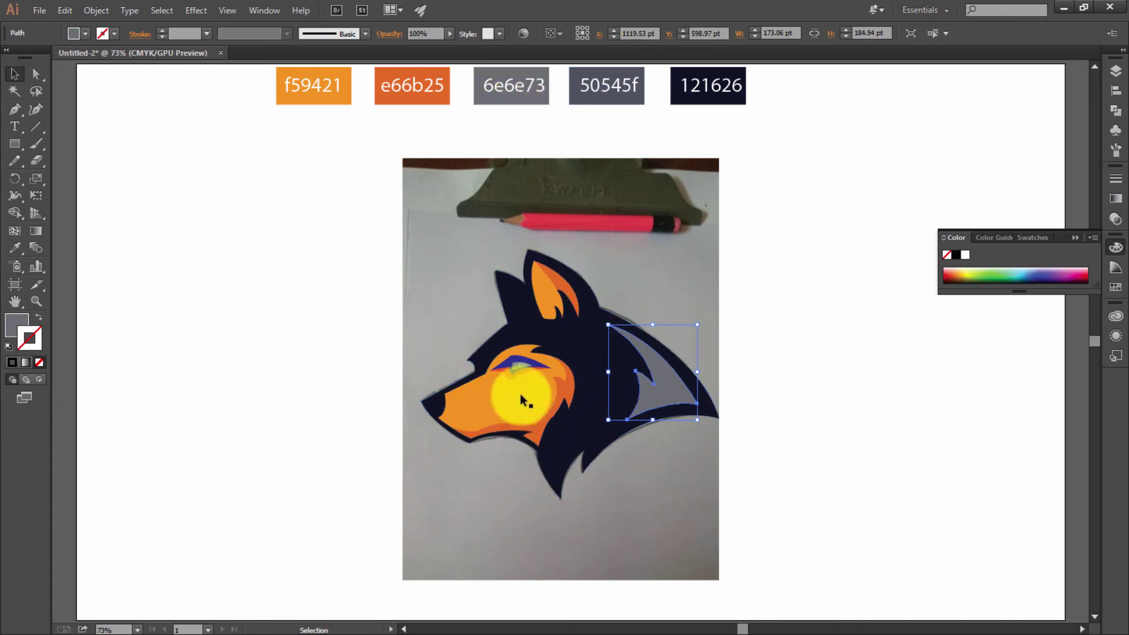
left_click(571, 516)
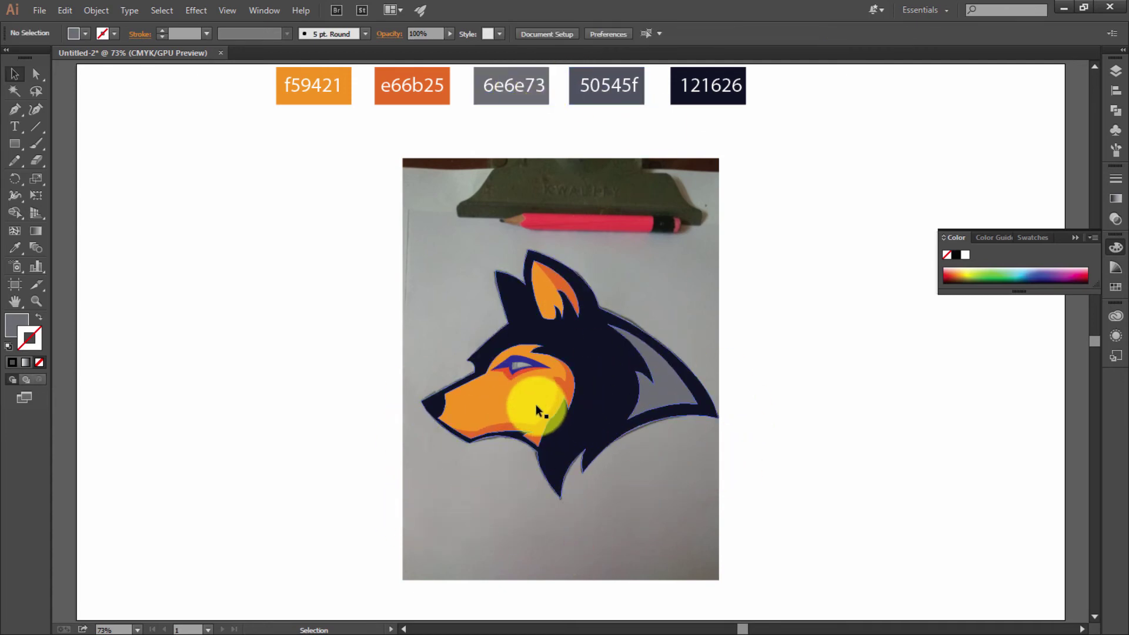
left_click_drag(531, 410, 567, 425)
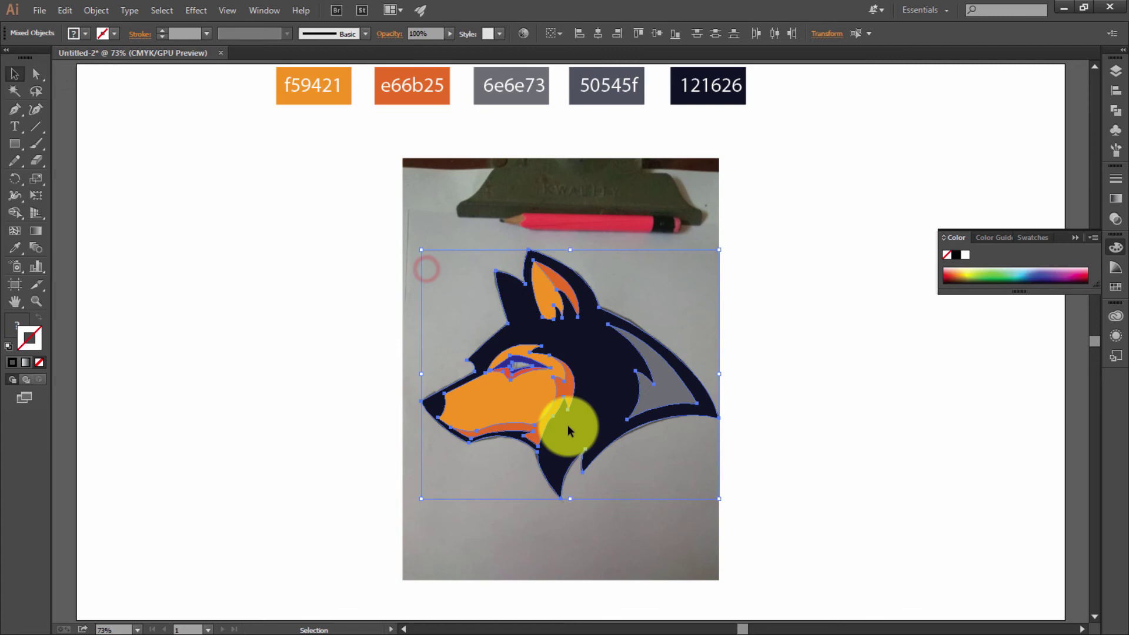
left_click(899, 493)
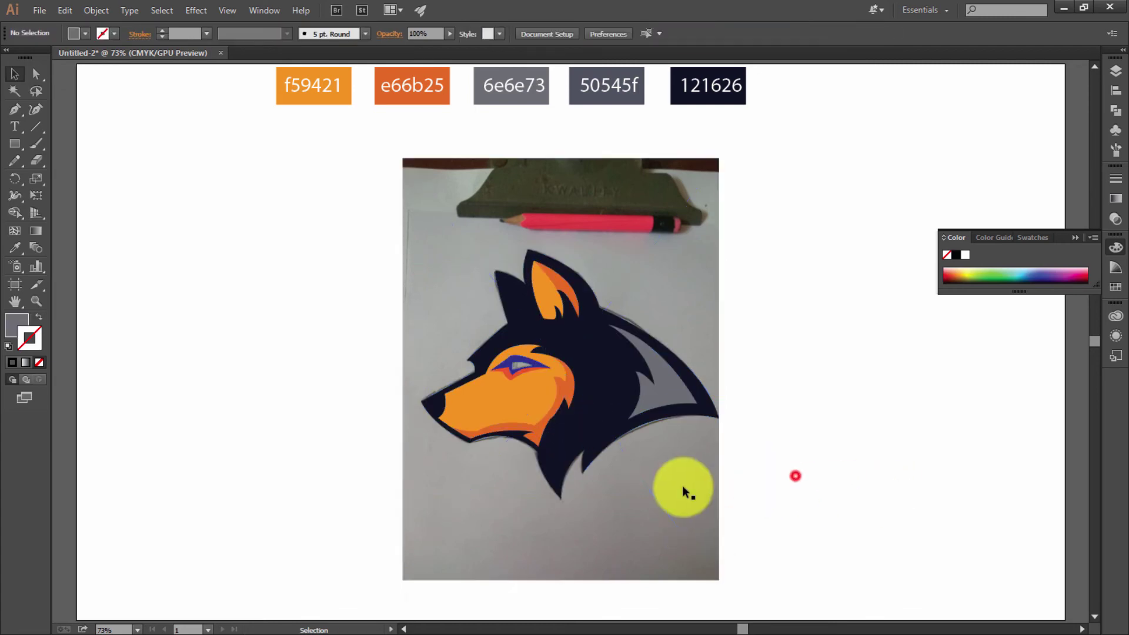
left_click_drag(663, 491, 972, 503)
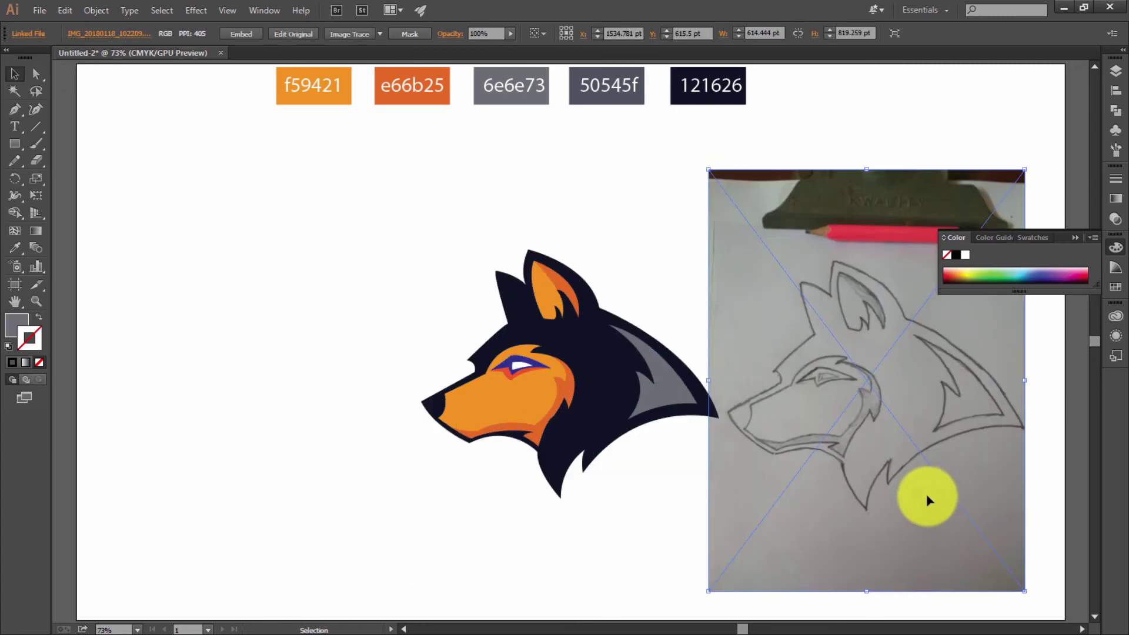
Step: Hide the reference photo and zoom in close on the wolf artwork
key("Delete")
mouse_move(418, 256)
left_mouse_down()
mouse_move(707, 500)
mouse_move(775, 536)
left_mouse_up()
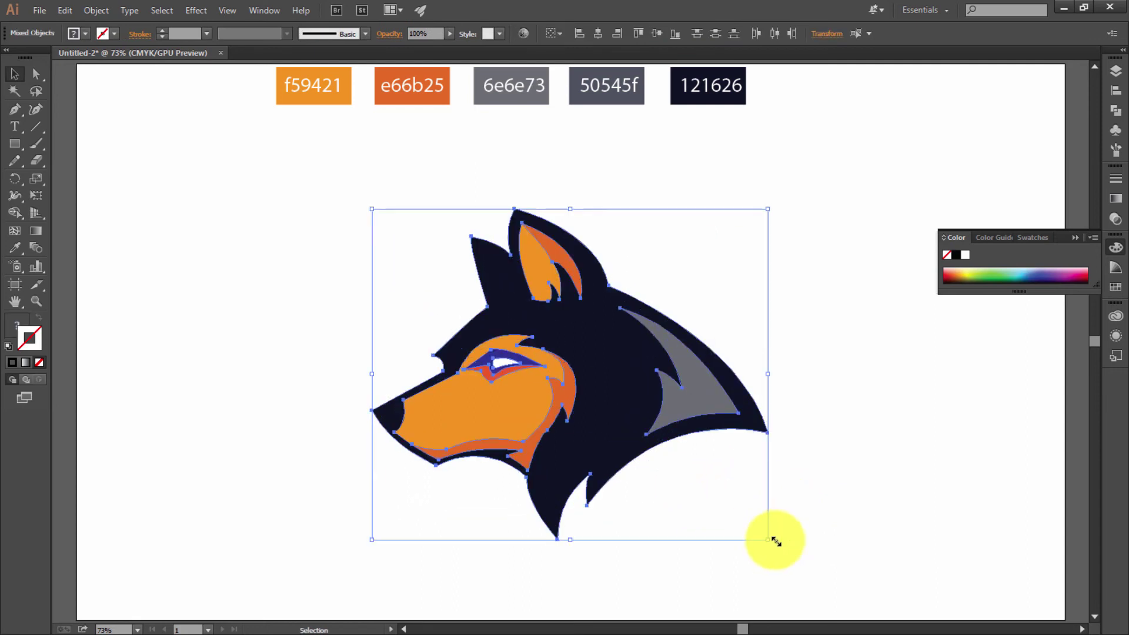
key("a")
key("ctrl+1")
key("ctrl+plus")
key("v")
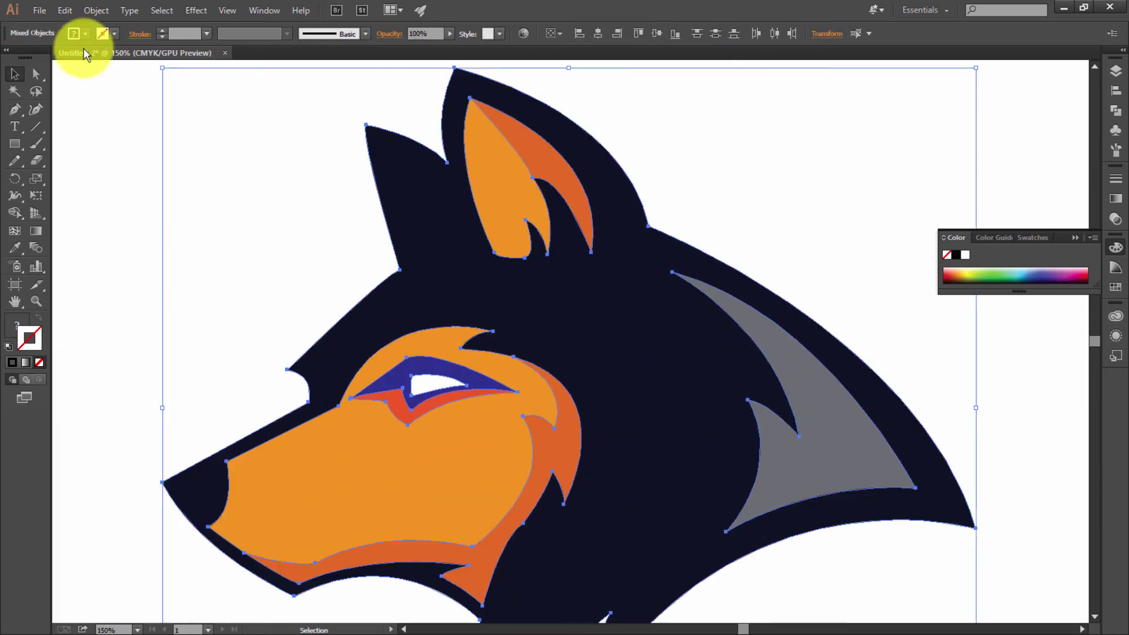
left_click(61, 128)
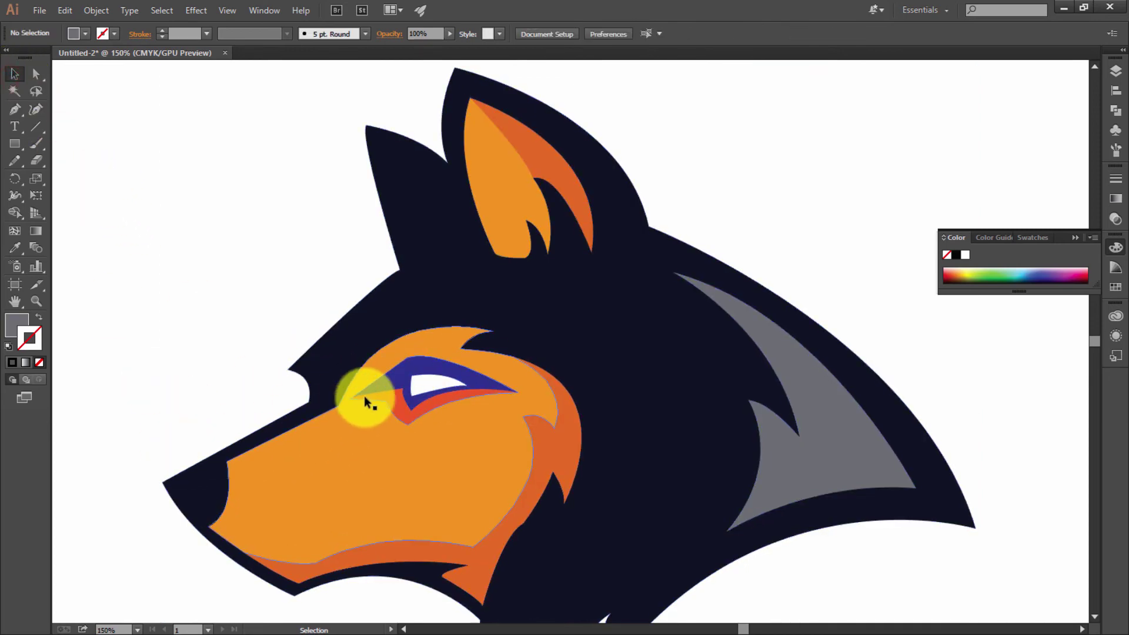
Step: Eyedropper the neck grey onto the eye shape and the head's dark navy onto the eye outline
left_click(397, 378)
key("i")
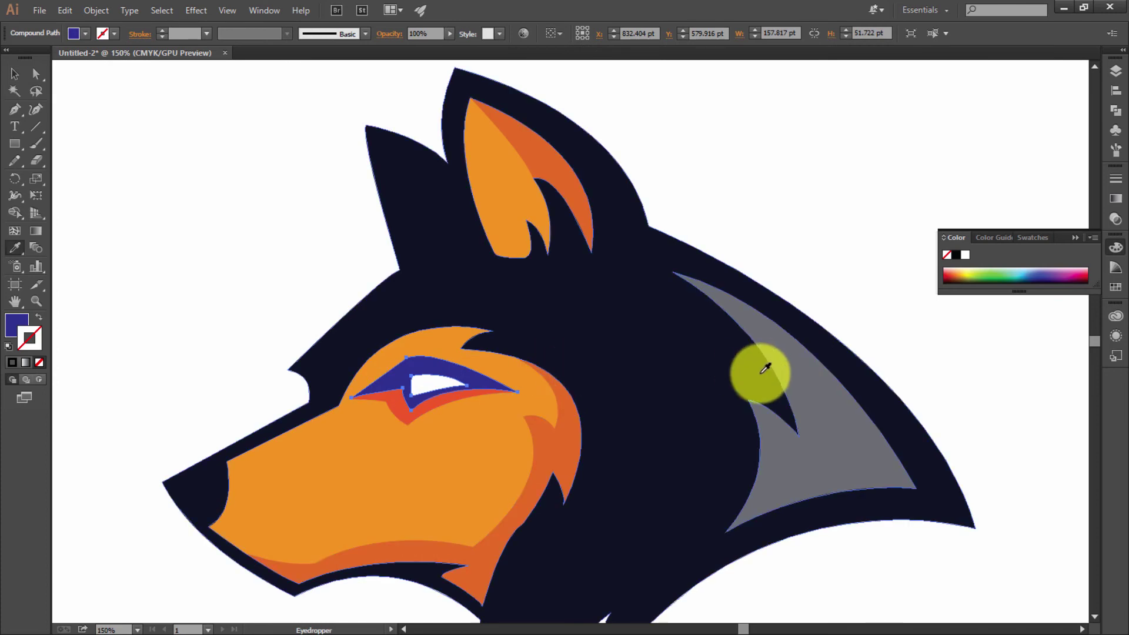
left_click(802, 374)
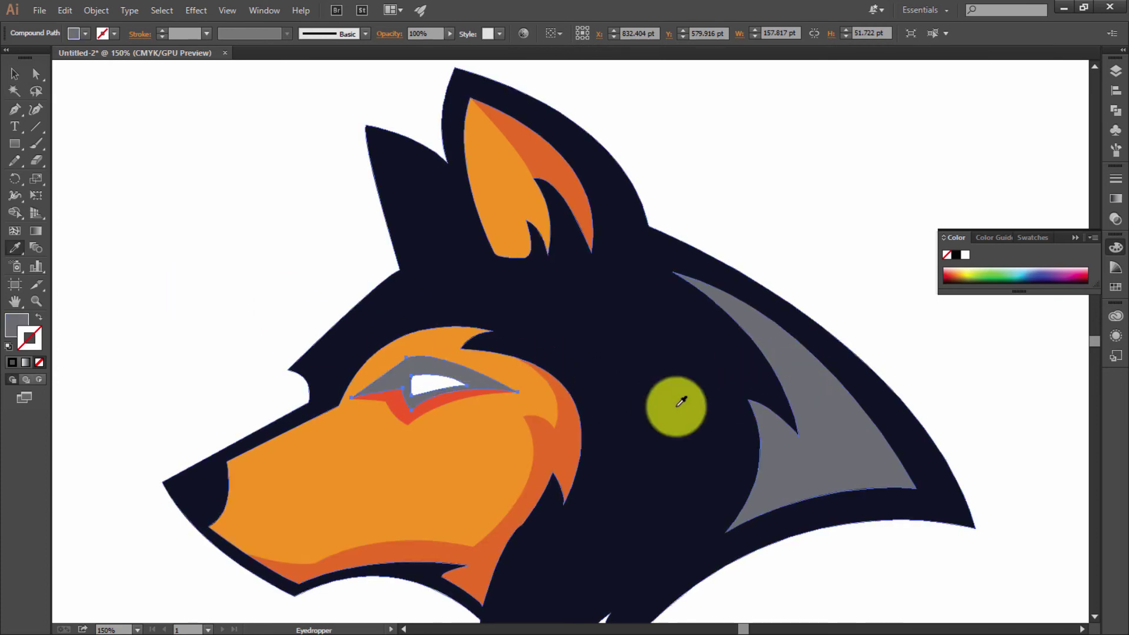
left_click(685, 401)
left_click(15, 74)
left_click(196, 233)
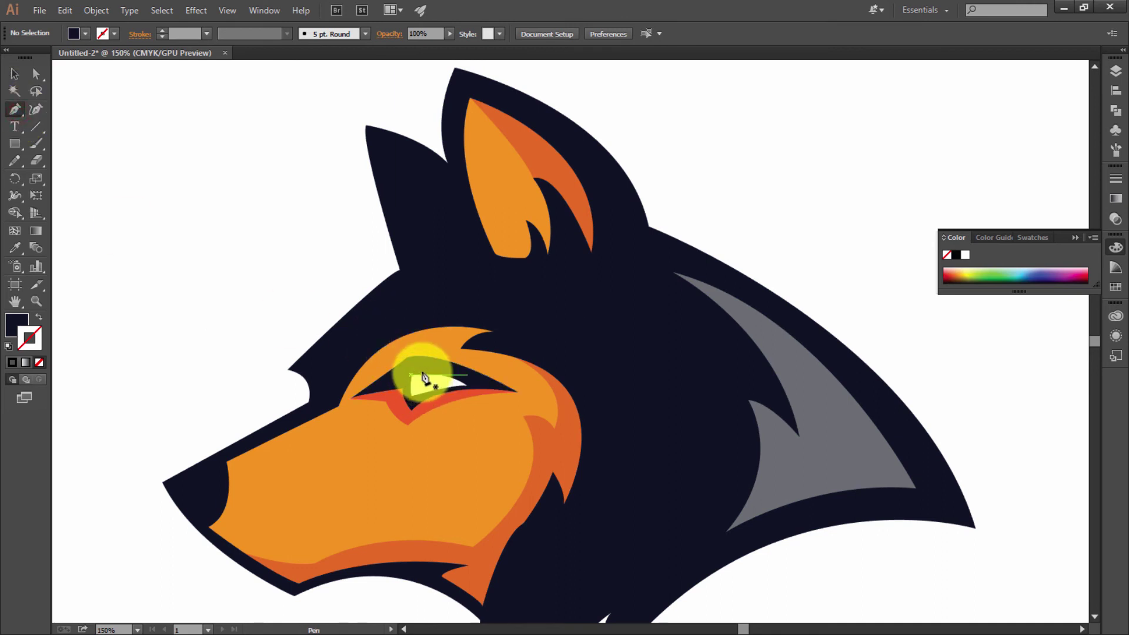
Step: Draw the inner eye shape with the Pen tool from the eye corner
left_click_drag(424, 375, 430, 399)
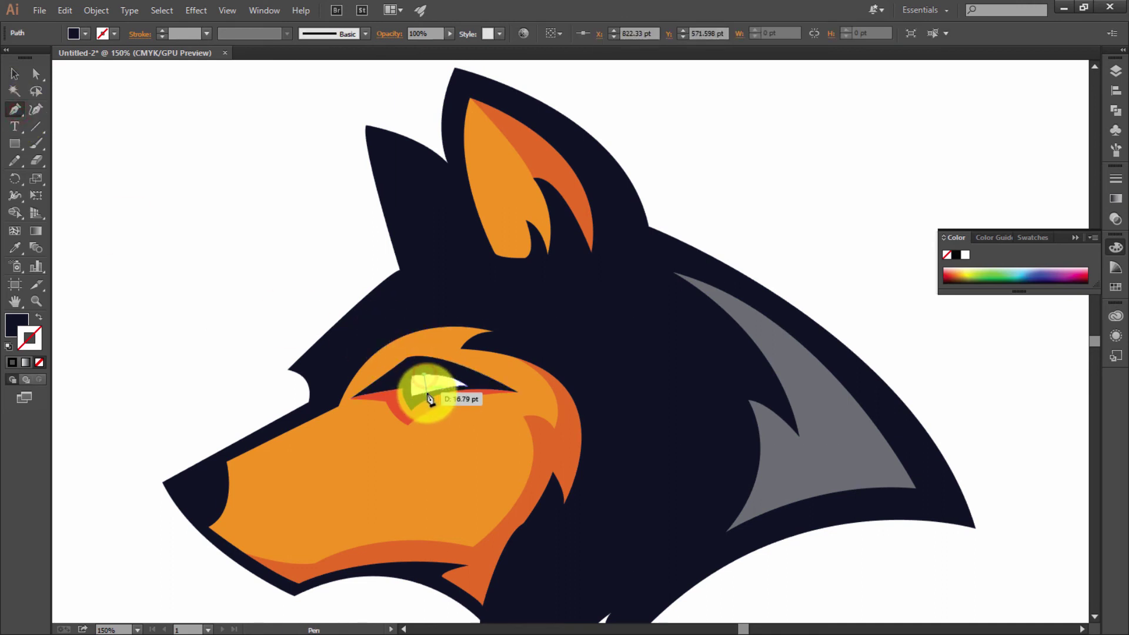
left_click(424, 391, "ctrl")
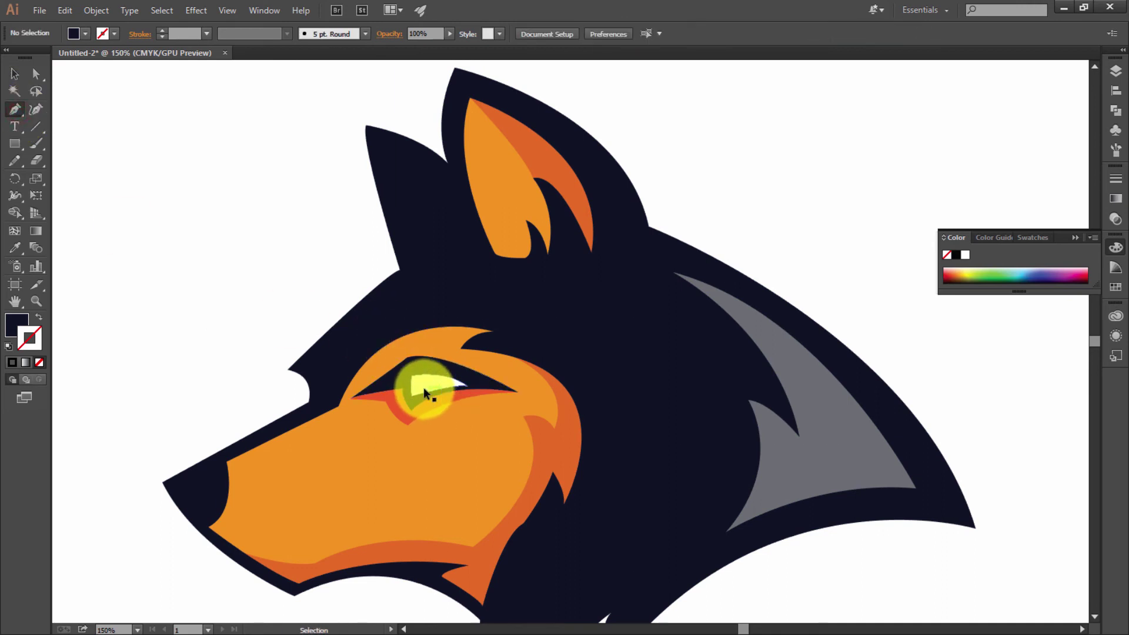
mouse_move(418, 375)
left_mouse_down()
mouse_move(431, 401)
mouse_move(440, 383)
mouse_move(429, 380)
left_mouse_up()
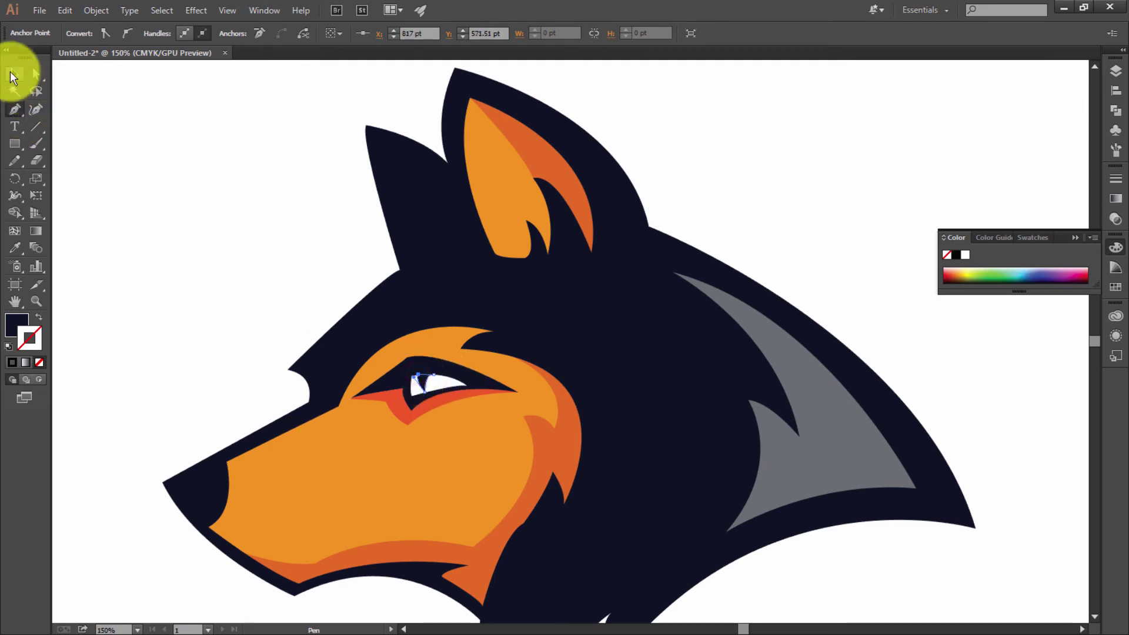
left_click(10, 76)
left_click(177, 164)
scroll(414, 410, "down", 1)
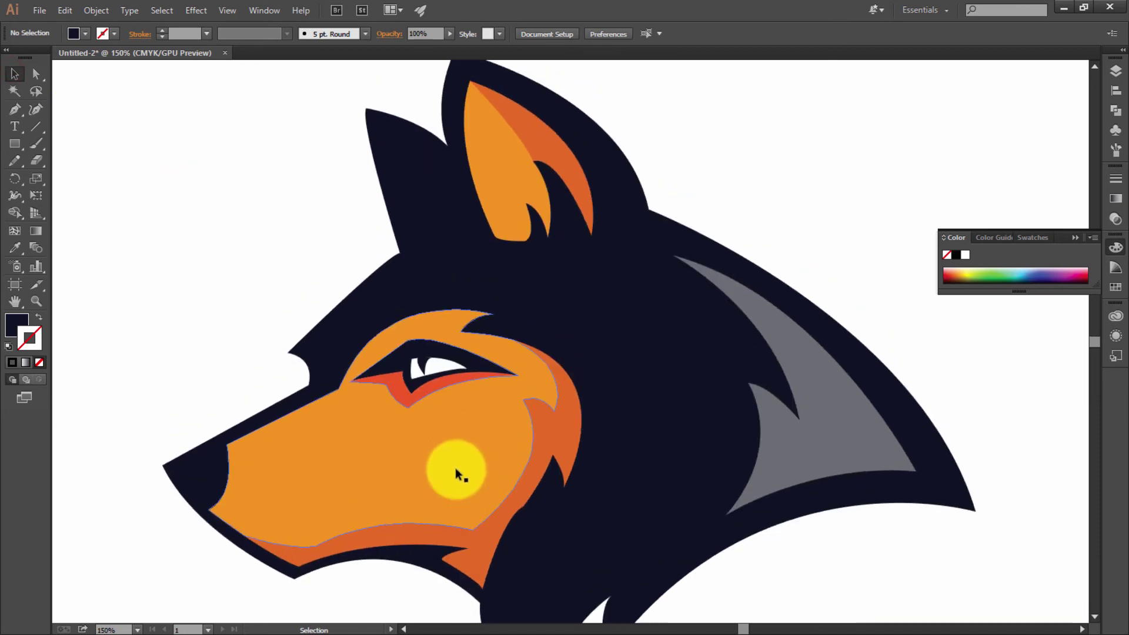
Step: Fill the inner eye shape yellow from the Fill swatches, then view the whole artboard
left_click(452, 372)
left_click(88, 33)
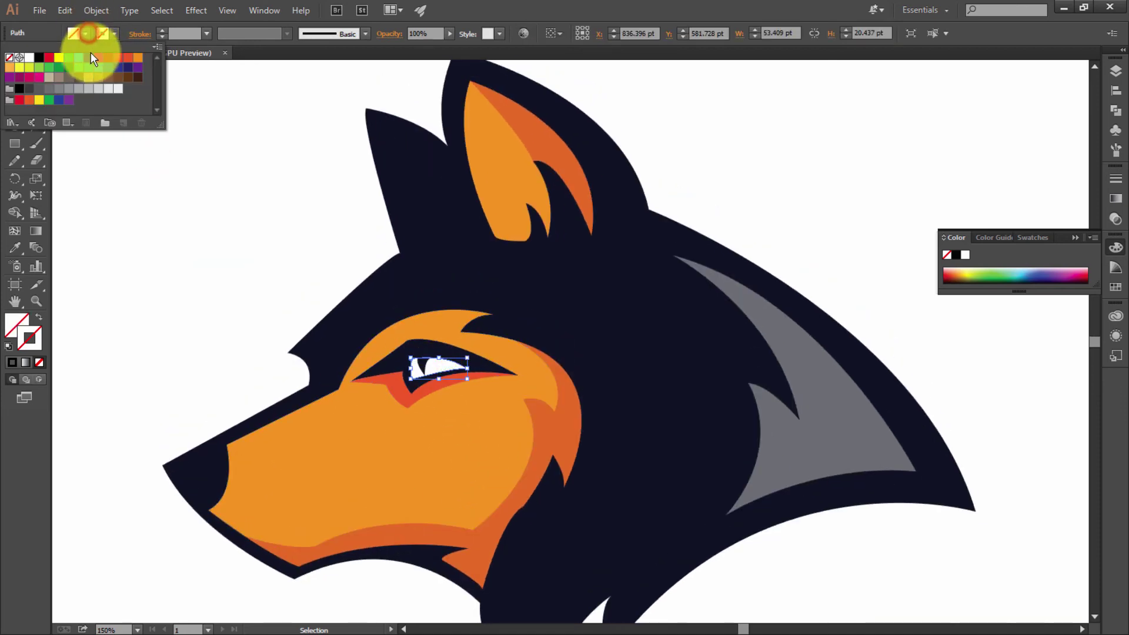
left_click(88, 57)
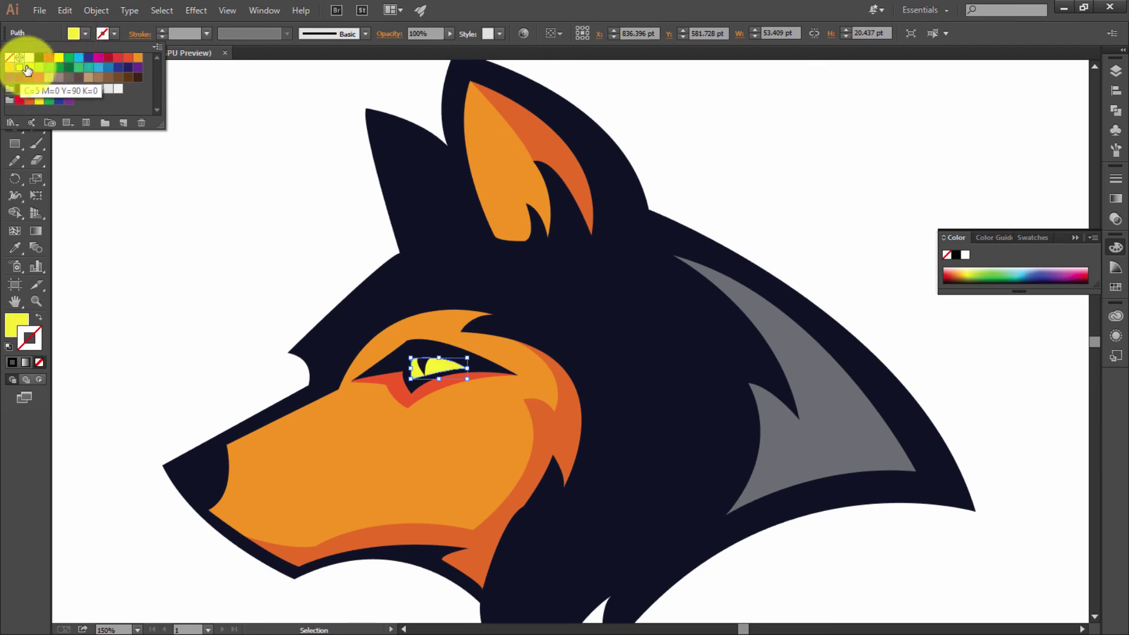
left_click(307, 371)
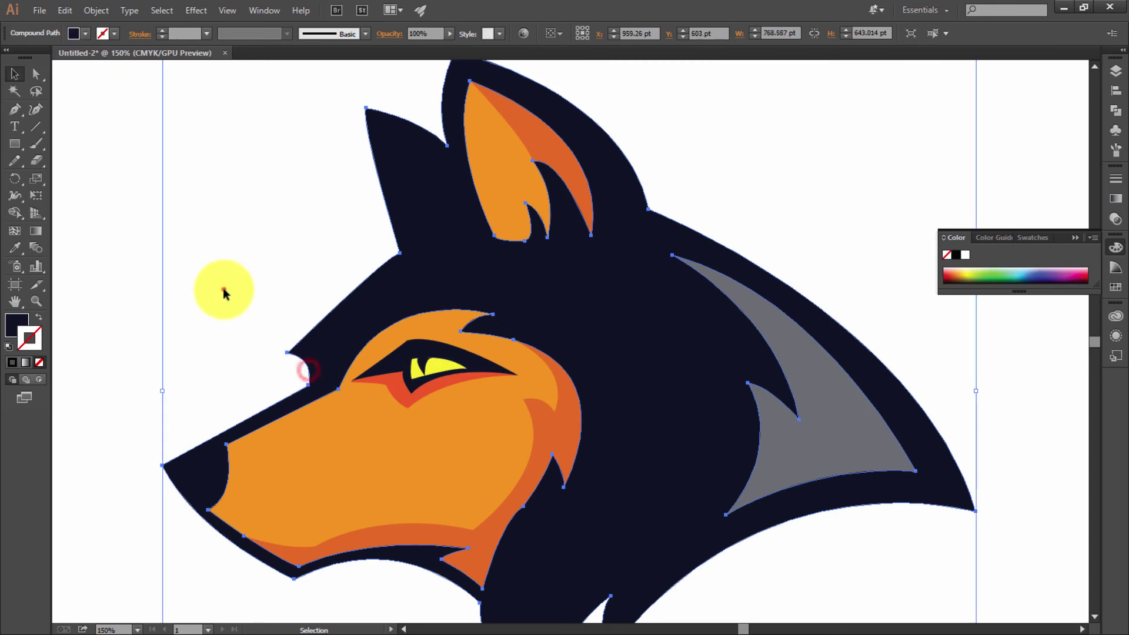
left_click(229, 292)
key("ctrl+0")
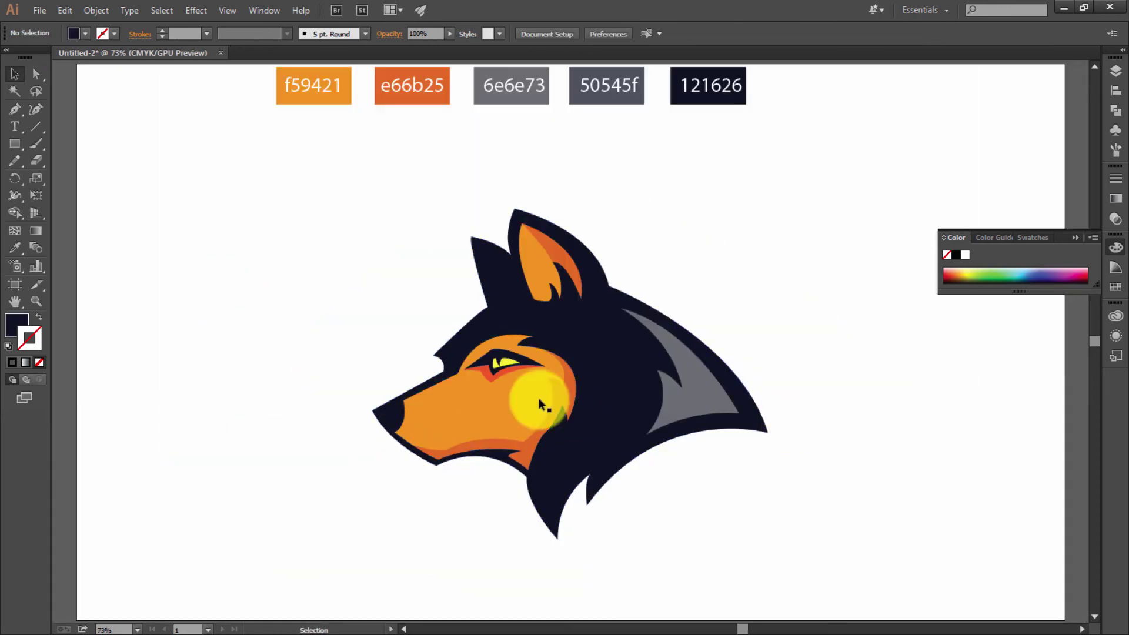
scroll(675, 350, "up", 1)
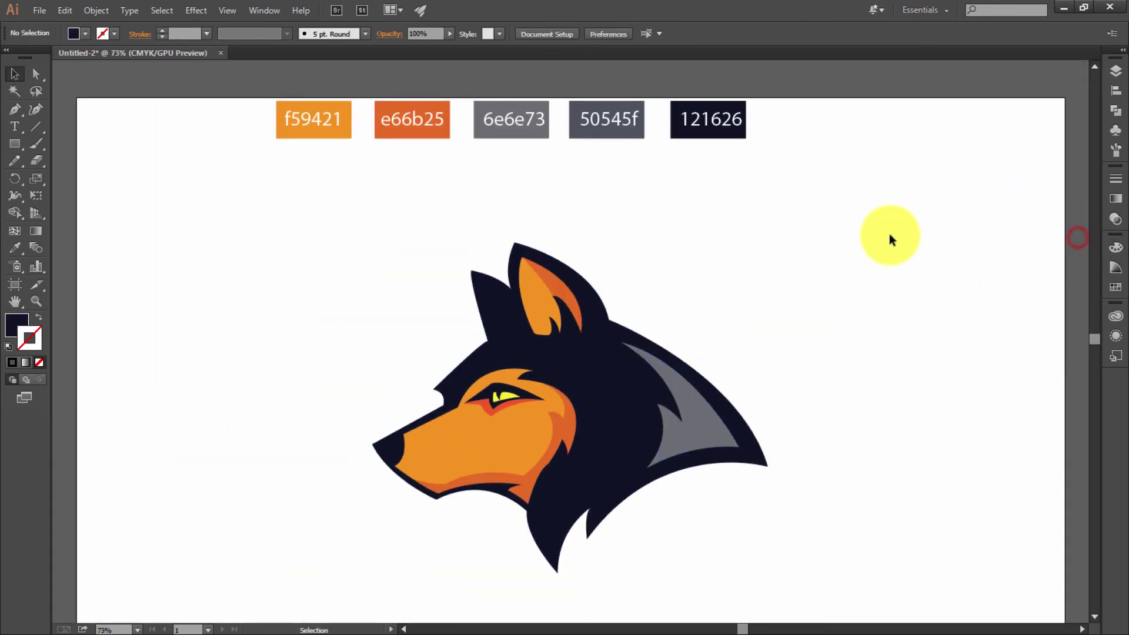
Step: Pen a stroked curve down across the grey neck patch
left_click(15, 110)
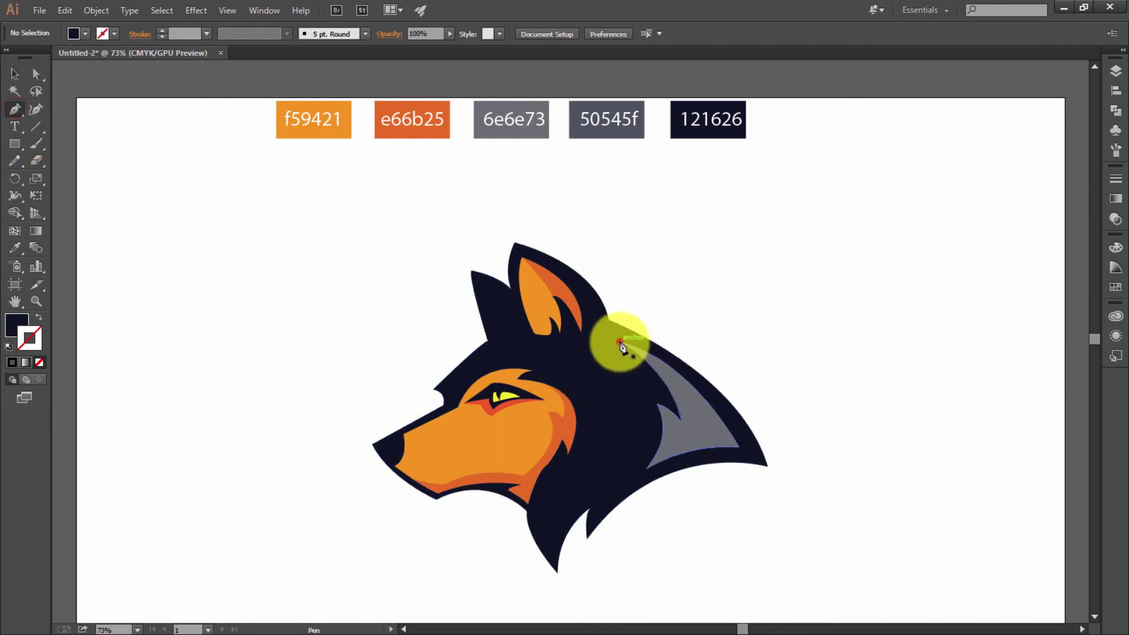
left_click(620, 342)
left_click(730, 451)
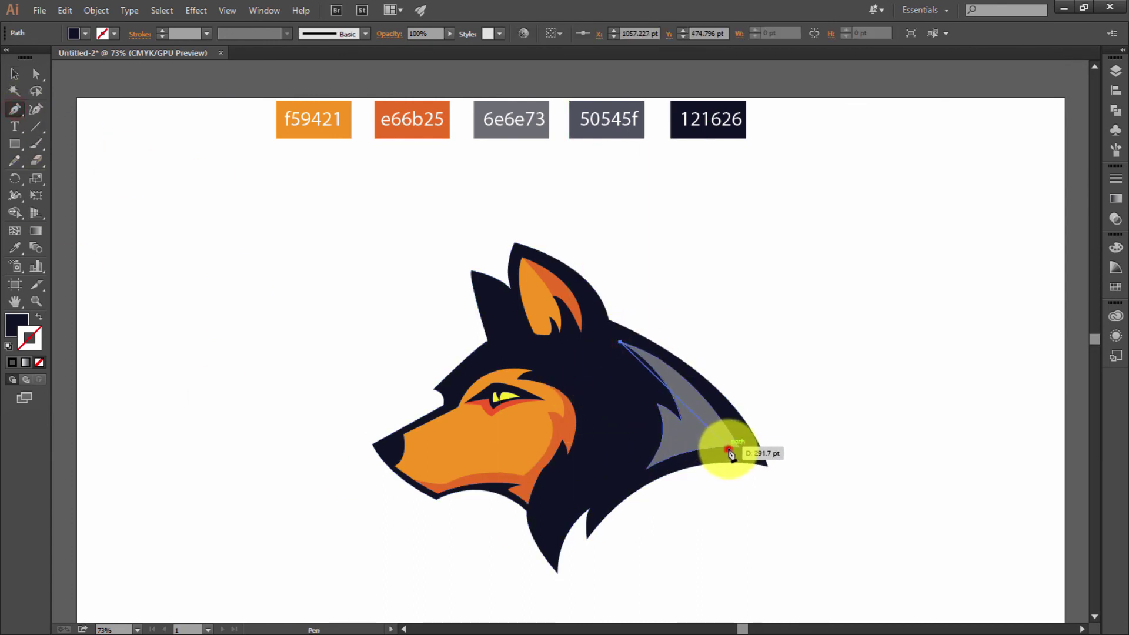
left_click_drag(730, 453, 793, 537)
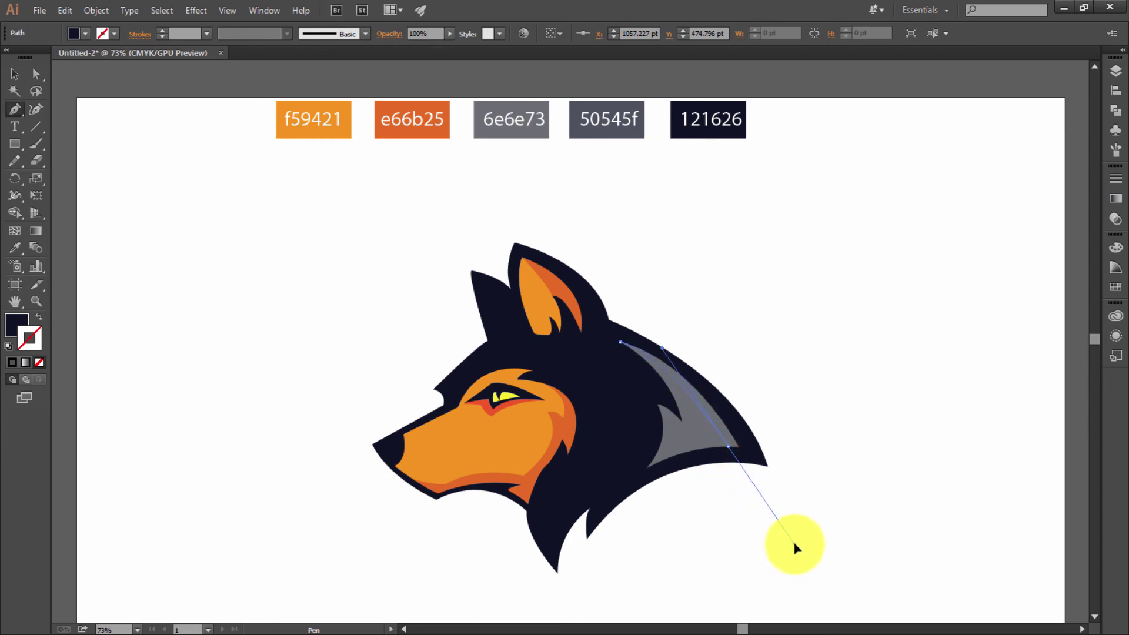
left_click_drag(794, 548, 794, 548)
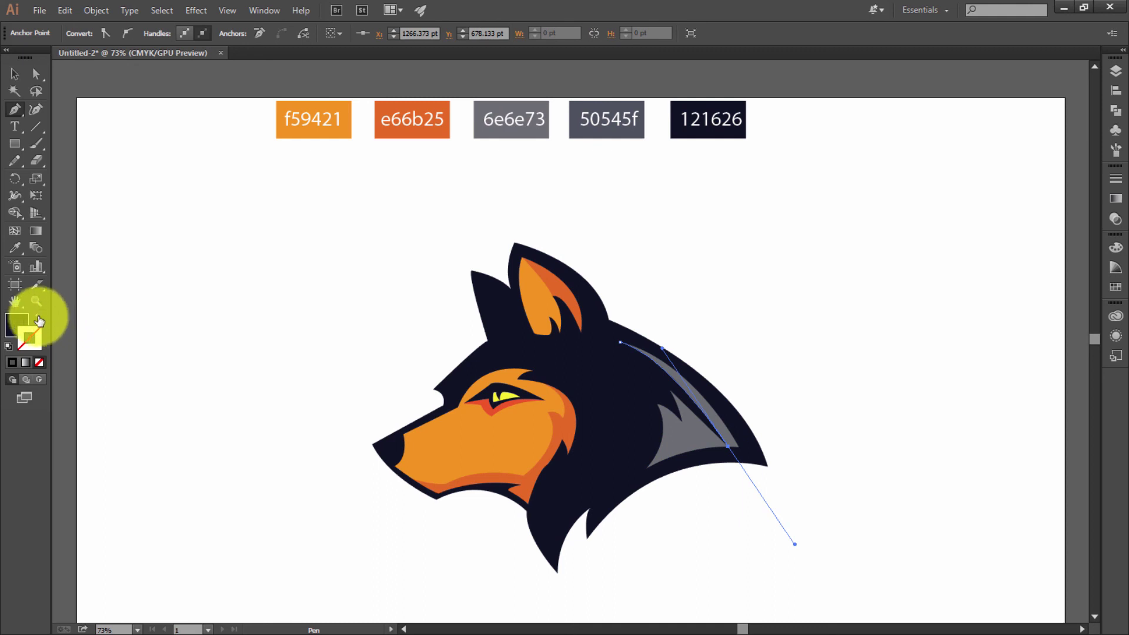
left_click(38, 317)
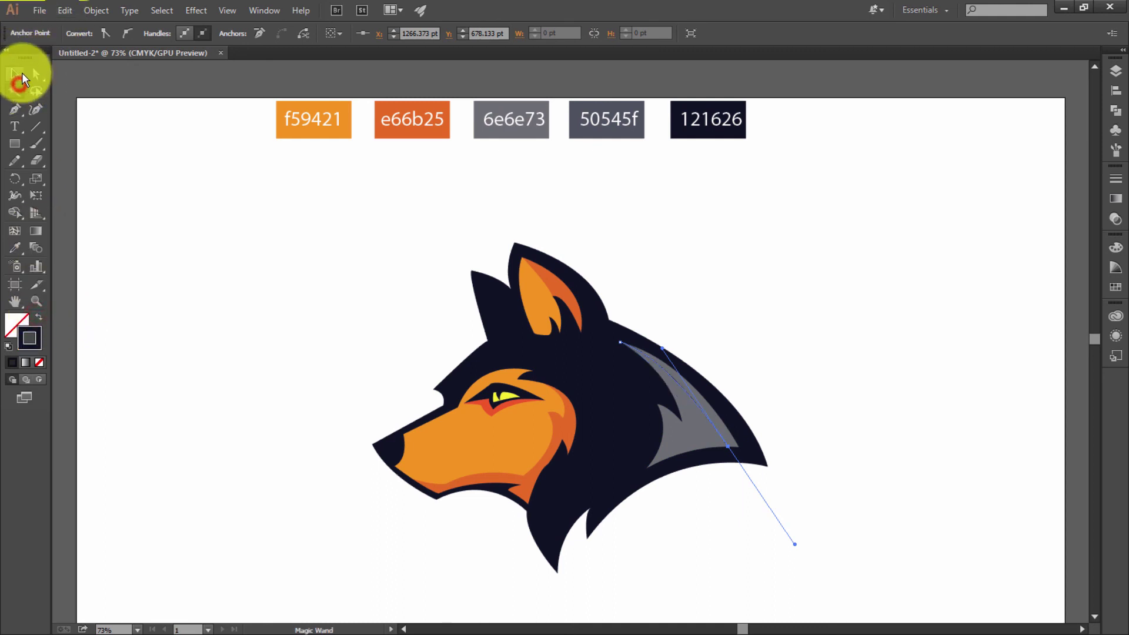
Step: Select the wolf with the new curve and split the neck patch using the Shape Builder
left_click(15, 73)
left_click(15, 213)
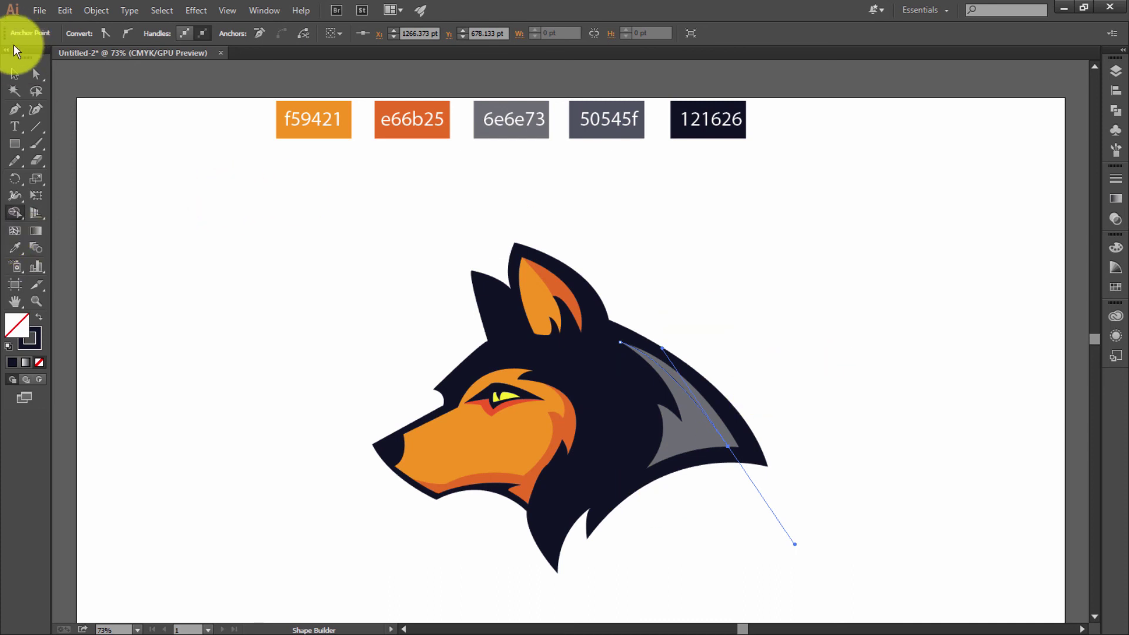
left_click(15, 73)
left_click_drag(793, 351, 574, 453)
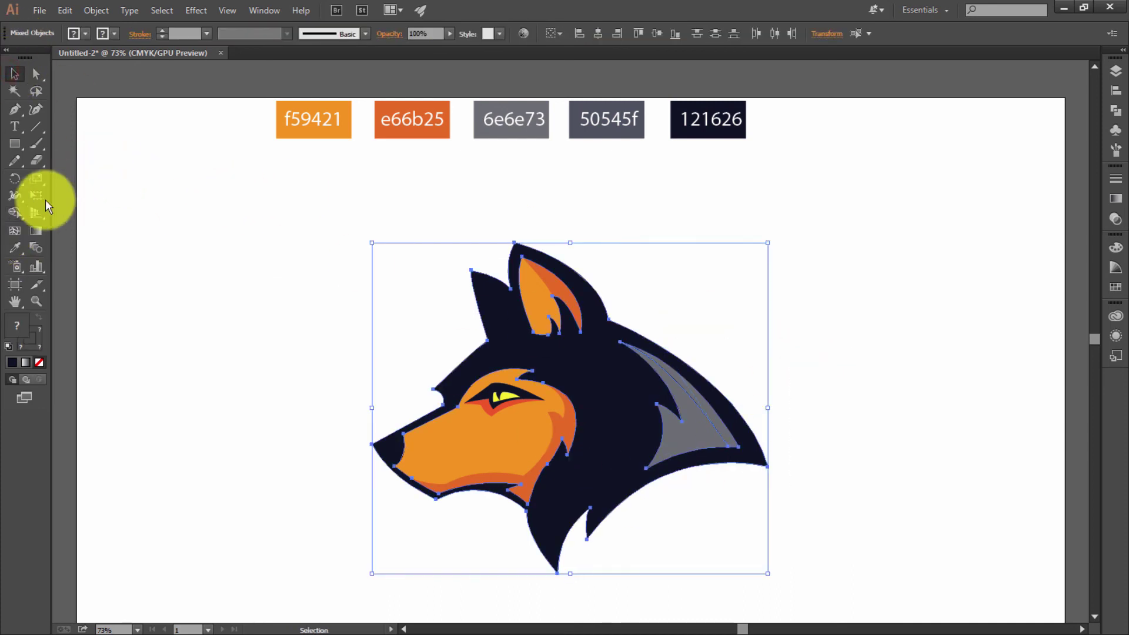
left_click(15, 213)
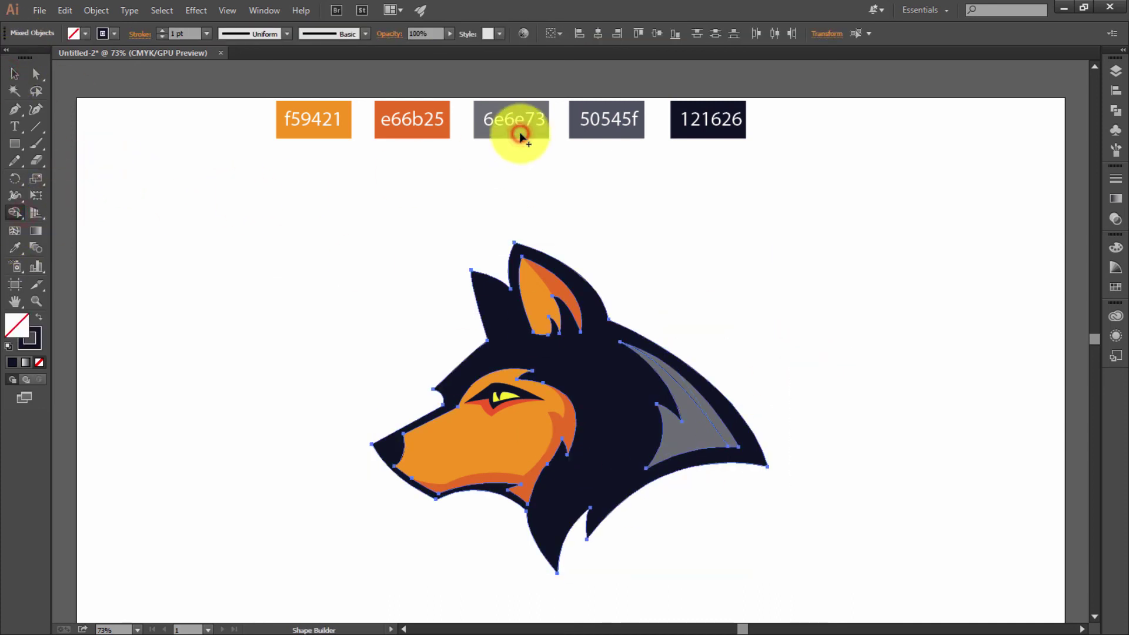
left_click(85, 34)
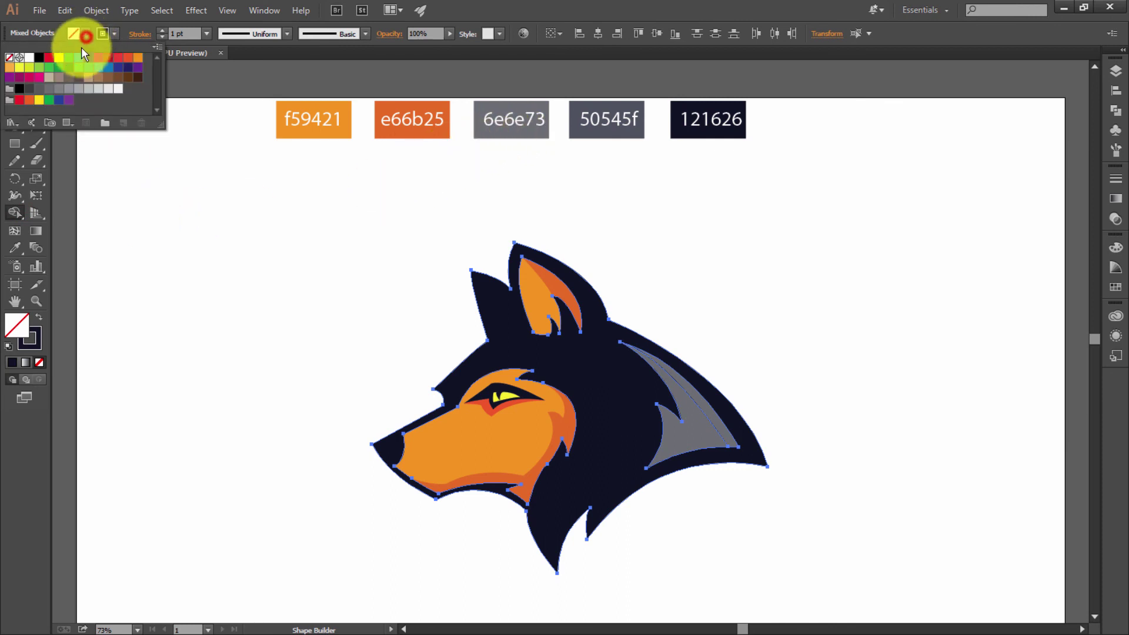
left_click(115, 91)
left_click(719, 419)
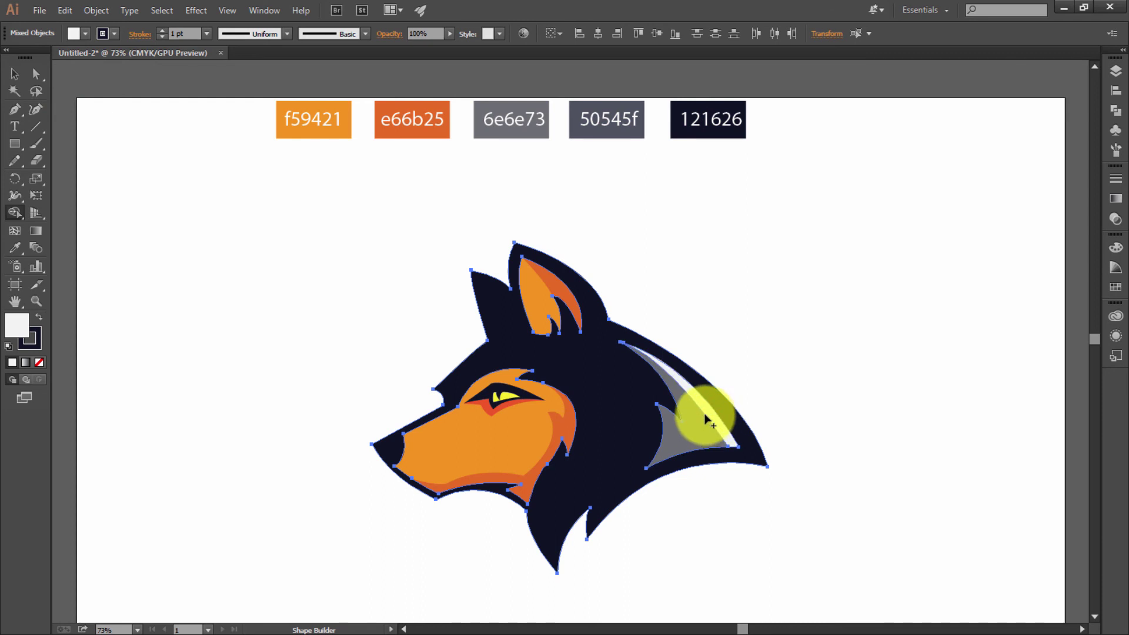
Step: Recolour the neck crescent to the darker 50545f grey
left_click(15, 248)
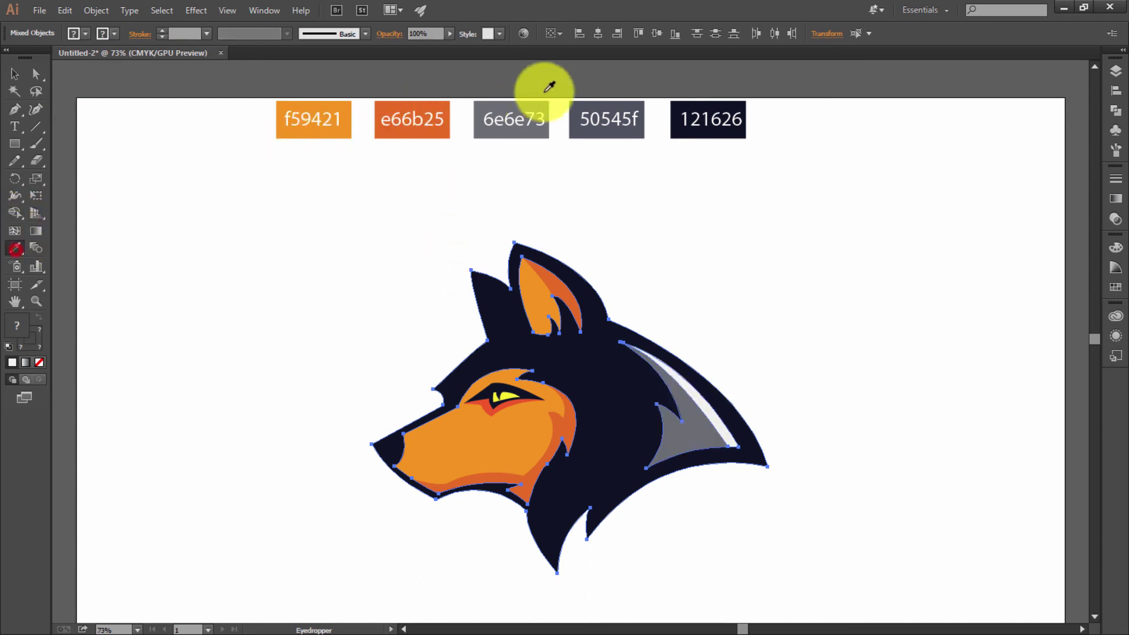
left_click(520, 140)
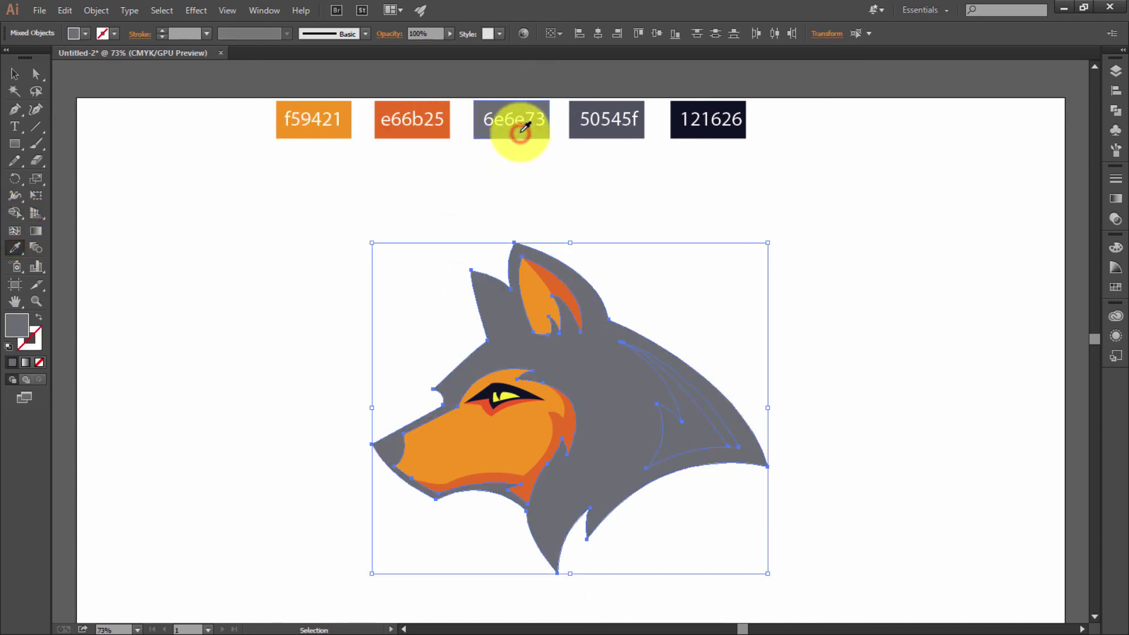
key("ctrl+z")
key("ctrl+z")
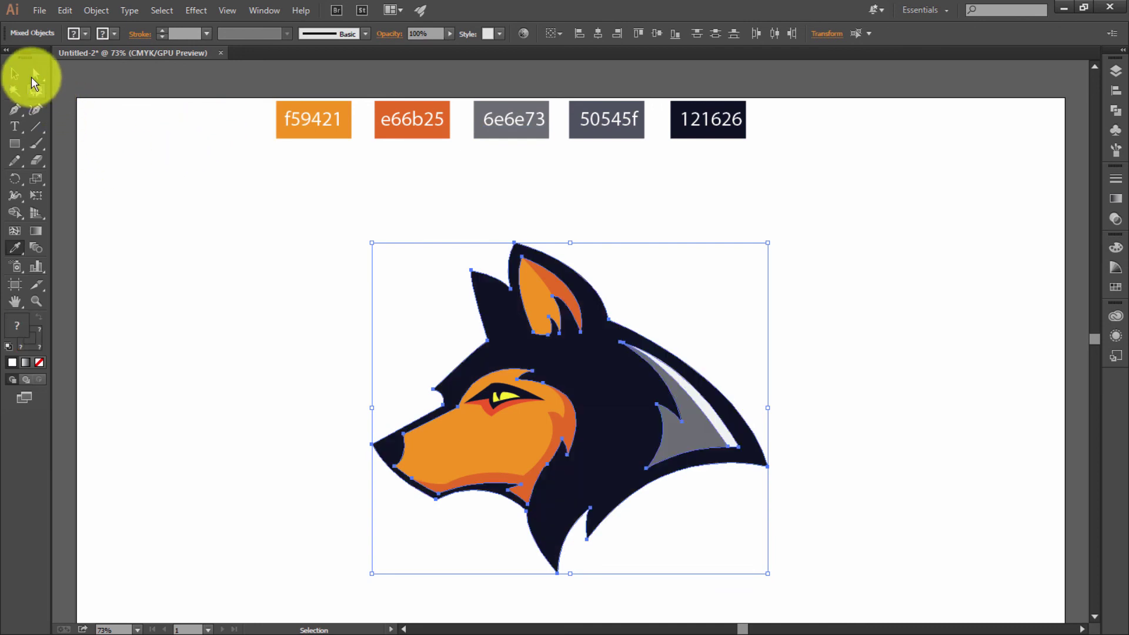
left_click(174, 237)
left_click(694, 388)
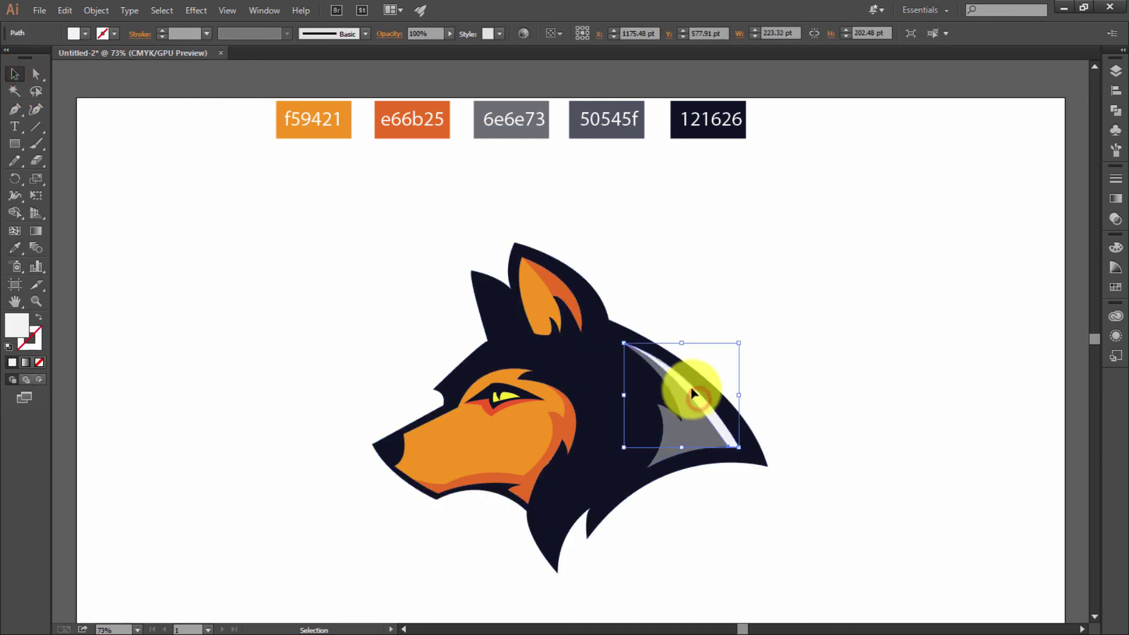
left_click(15, 247)
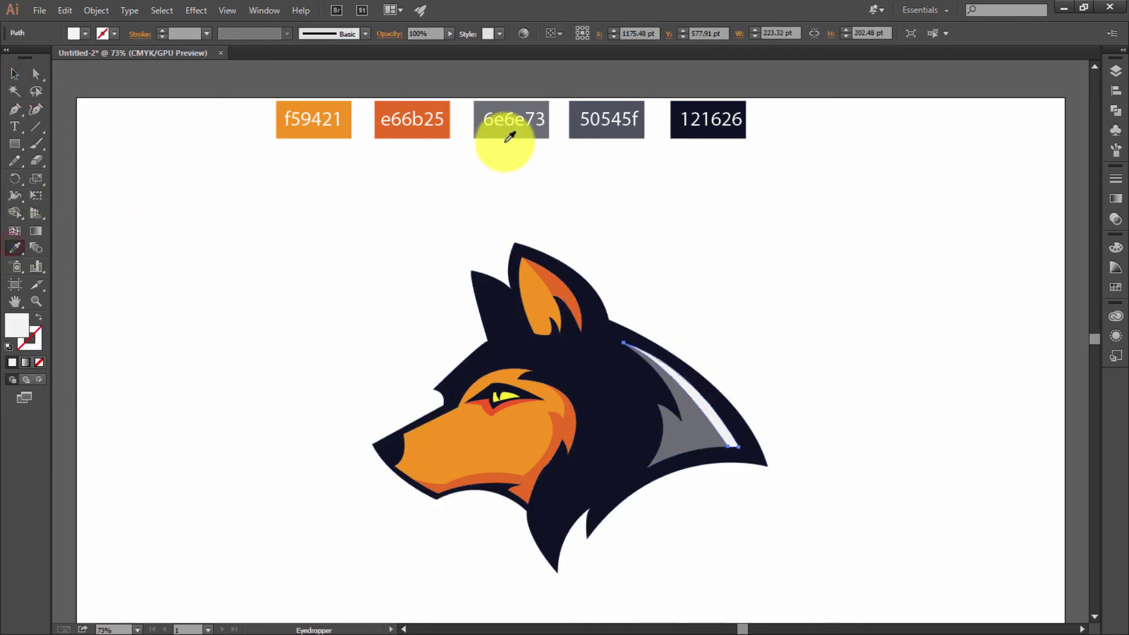
left_click(500, 133)
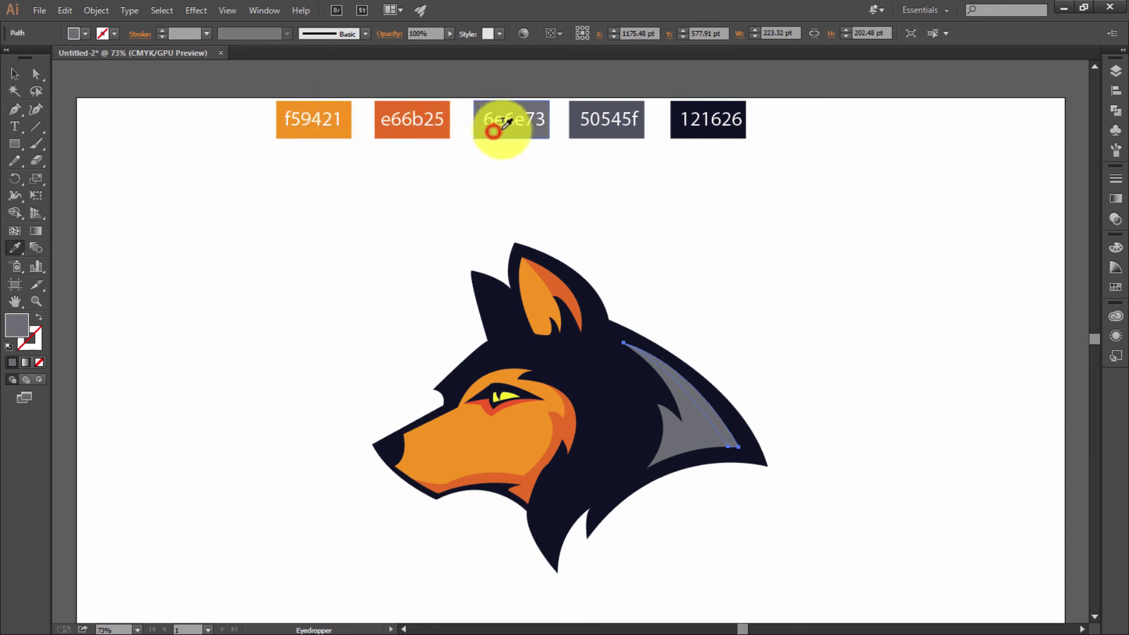
left_click(581, 117)
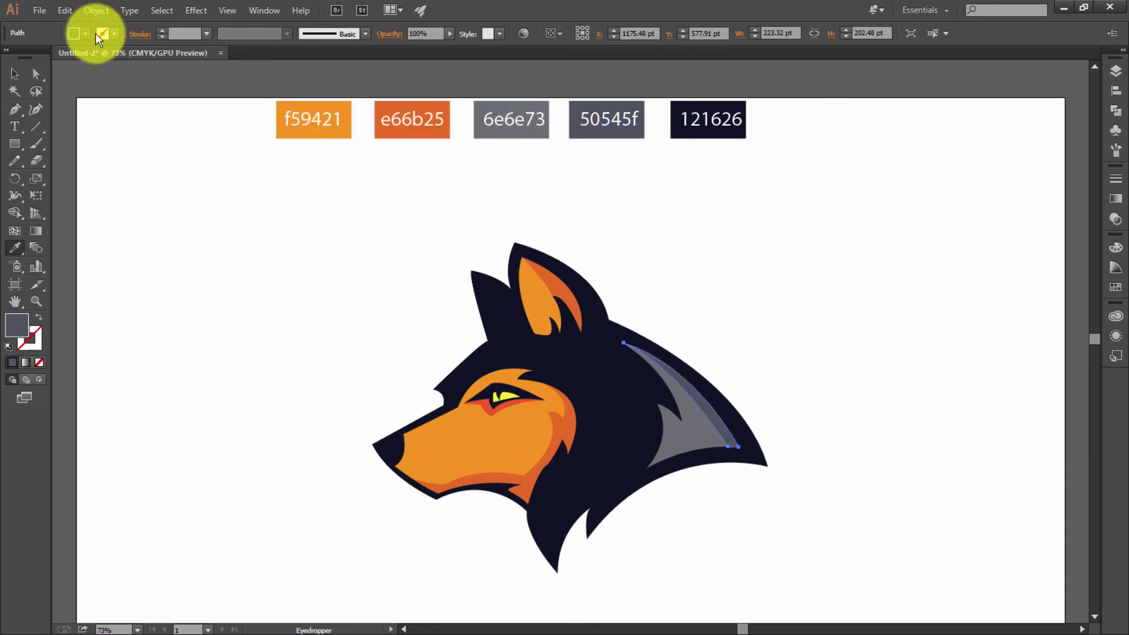
key("v")
left_click(305, 301)
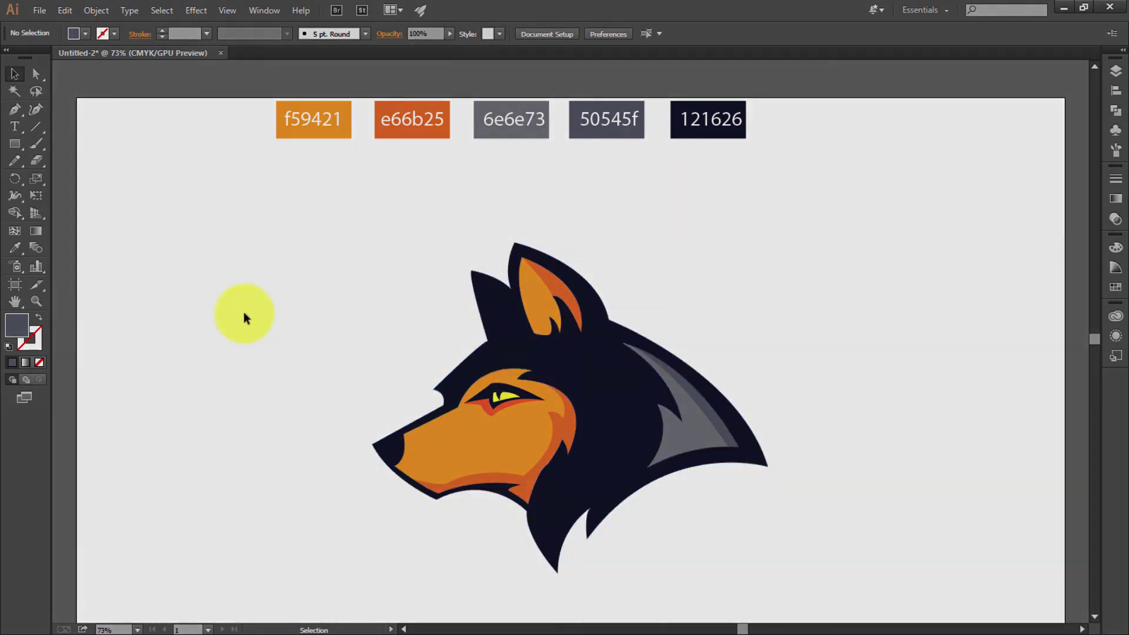